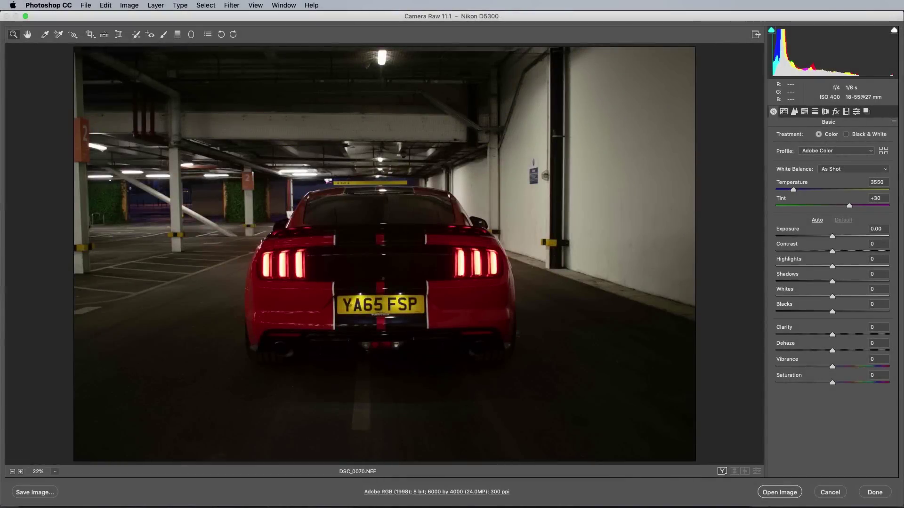
- Straighten the photo, using the car's rear bumper as the horizontal reference, and apply the resulting crop
left_click(392, 295)
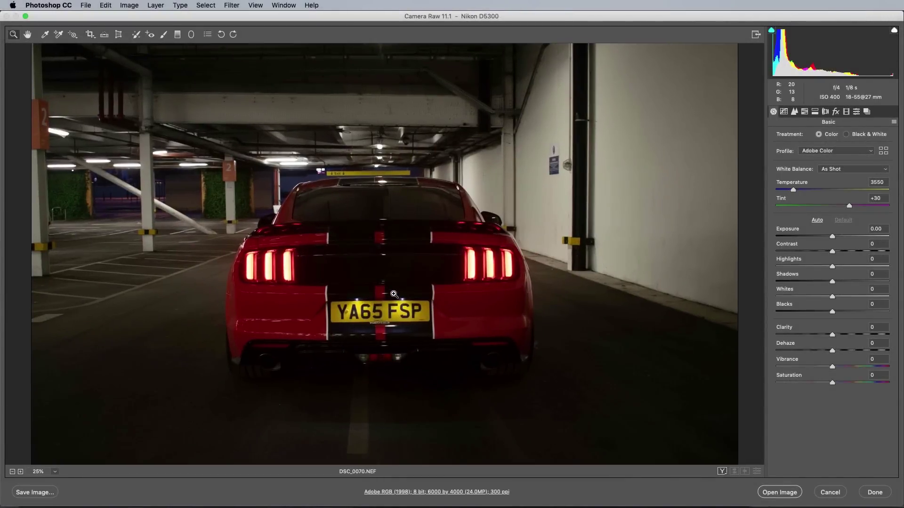
left_click_drag(408, 285, 423, 247)
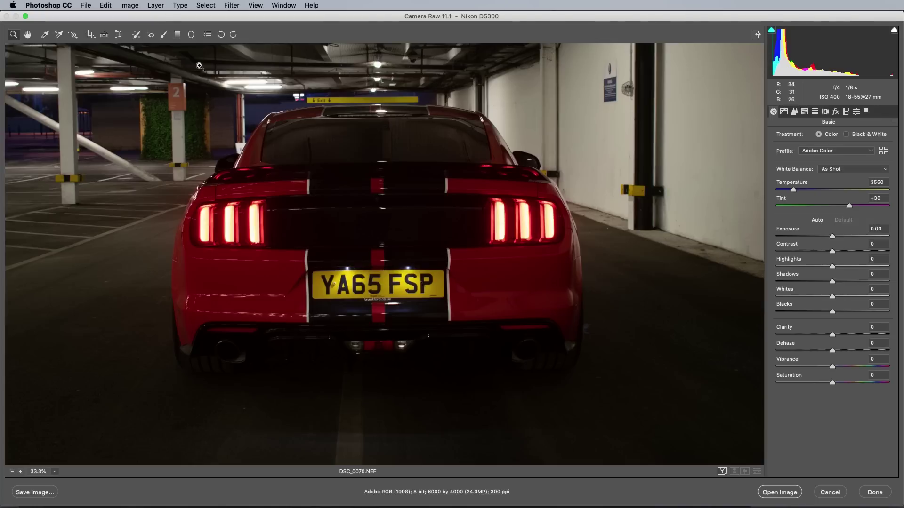
left_click(104, 35)
left_click_drag(208, 315, 265, 314)
left_click_drag(553, 322, 556, 313)
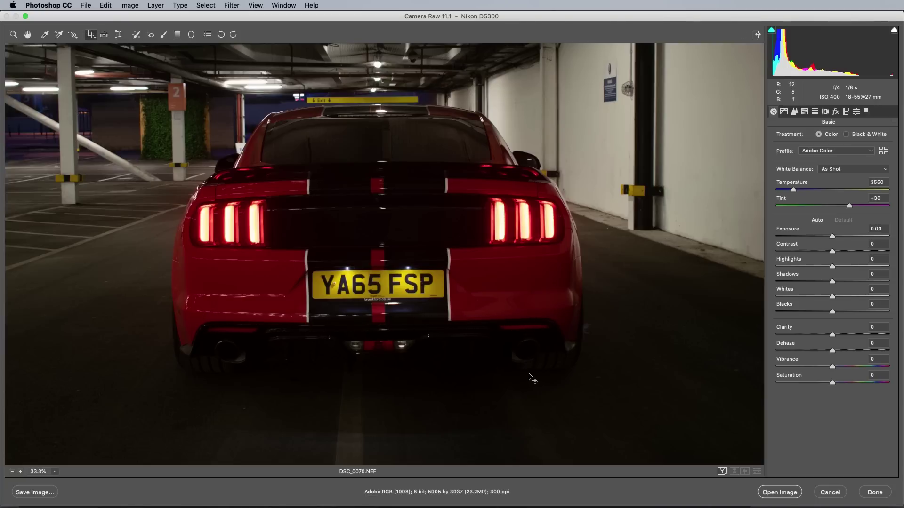
key("Return")
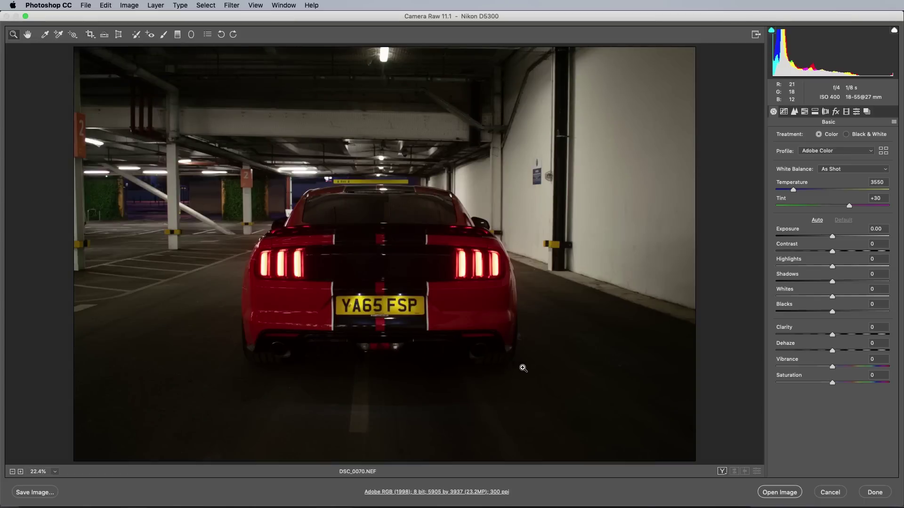
- Cool the white balance slightly, adjust the basic tone and clarity settings, and open the photo in Photoshop
left_click_drag(792, 188, 789, 188)
left_click_drag(832, 236, 835, 251)
left_click_drag(832, 266, 837, 335)
left_click(779, 492)
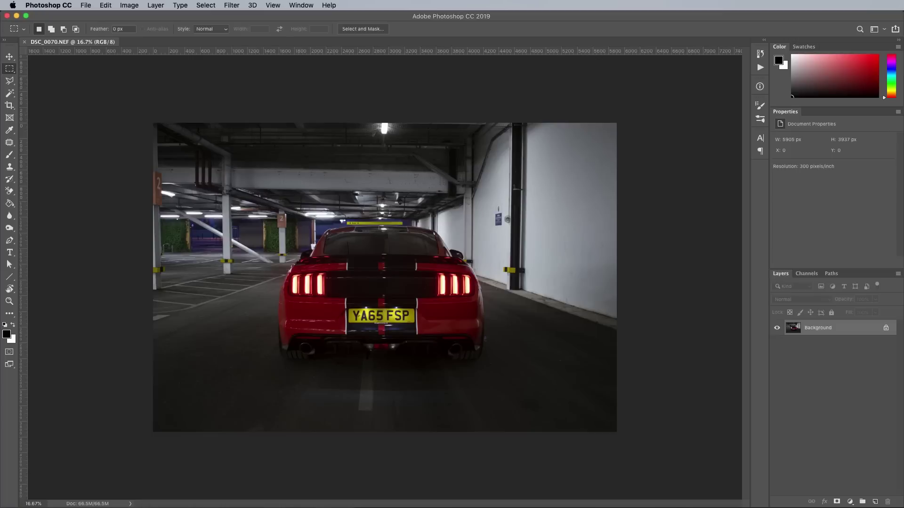
- Start a Pen tool path along the outer left edge of the car's rear bodywork, curving it to the body
key("super+plus")
key("super+plus")
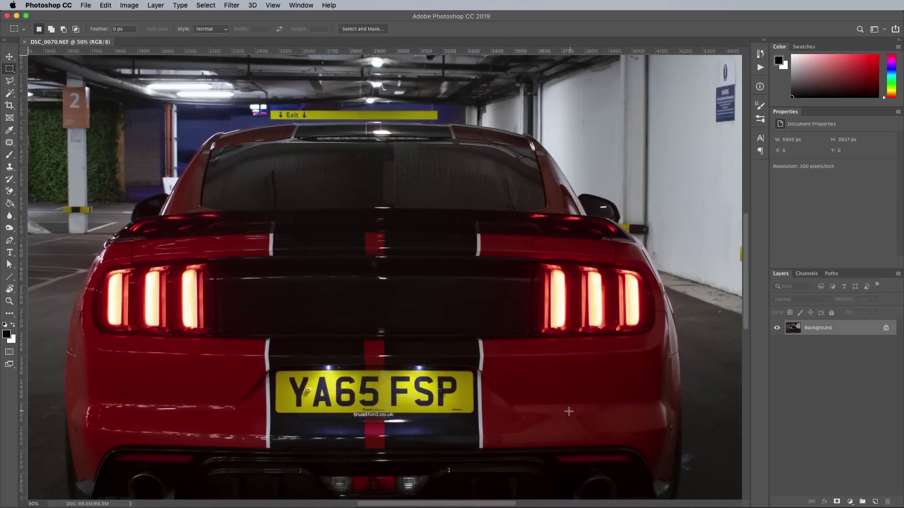
left_click(9, 240)
left_click_drag(177, 376, 285, 234)
key("super+plus")
left_click_drag(327, 260, 651, 327)
left_click(288, 324)
left_click_drag(307, 182, 303, 264)
left_click(310, 172)
left_click_drag(304, 232, 288, 249)
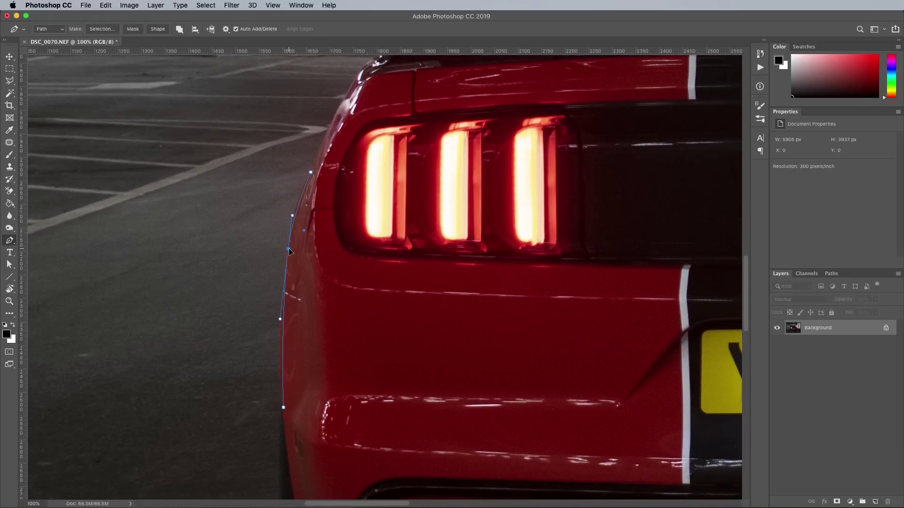
left_click_drag(283, 347, 280, 348)
- Continue the path up the left rear fender and along the left end of the spoiler
left_click_drag(348, 100, 305, 209)
left_click(323, 194)
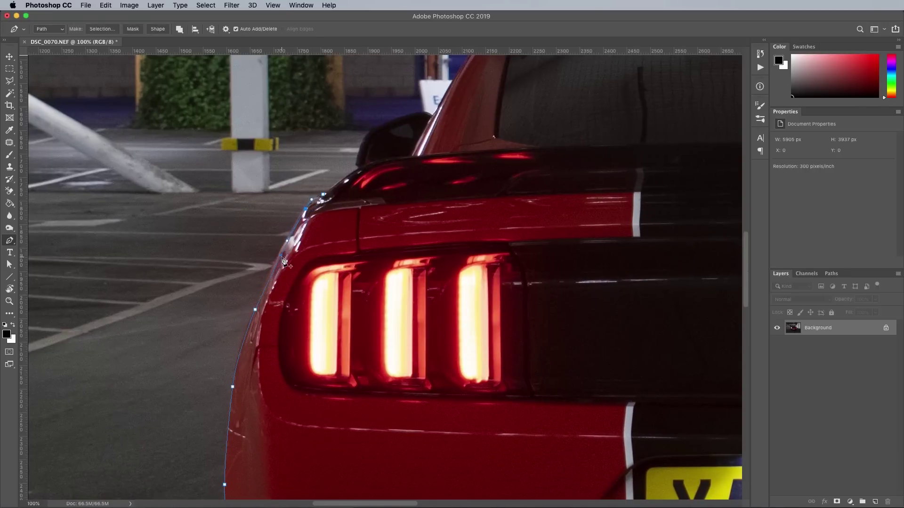
left_click_drag(282, 256, 280, 255)
left_click(363, 168)
left_click_drag(353, 175, 413, 343)
- Trace the path around the left wing mirror up to the roof pillar, bending the segments to its outline
key("super+plus")
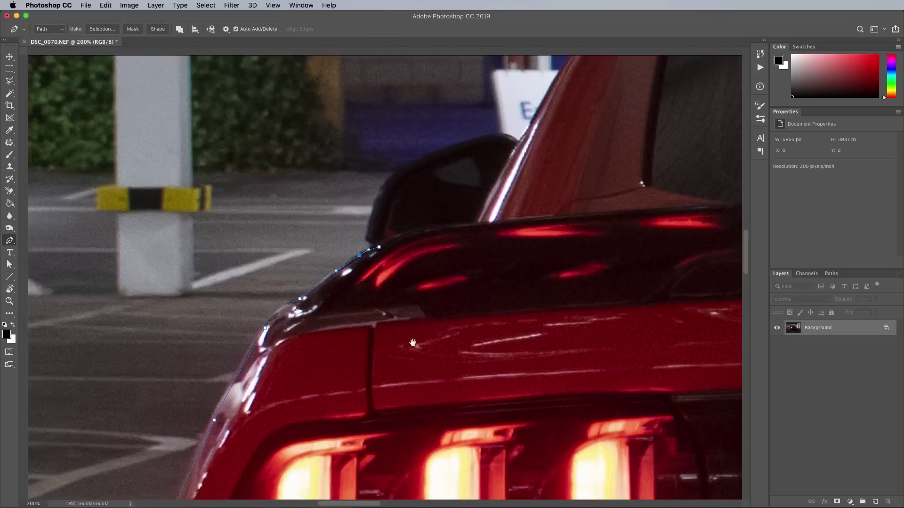
left_click(375, 196)
left_click(377, 227)
left_click_drag(377, 227, 367, 230)
left_click_drag(376, 196, 378, 194)
left_click(517, 142)
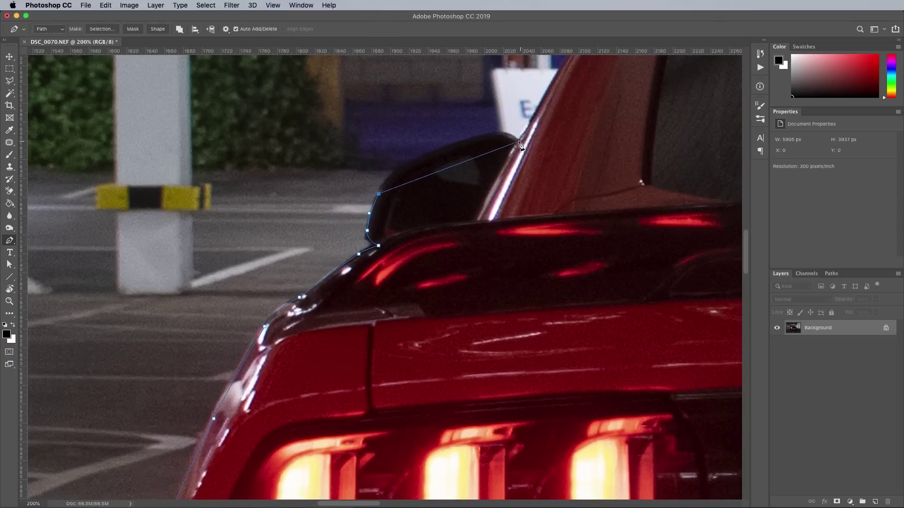
left_click_drag(484, 154, 485, 137)
left_click_drag(427, 165, 415, 160)
- Extend the path up the left roof pillar to the roof corner and curve it to the edge
left_click_drag(467, 142, 230, 401)
left_click(415, 157)
left_click(369, 214)
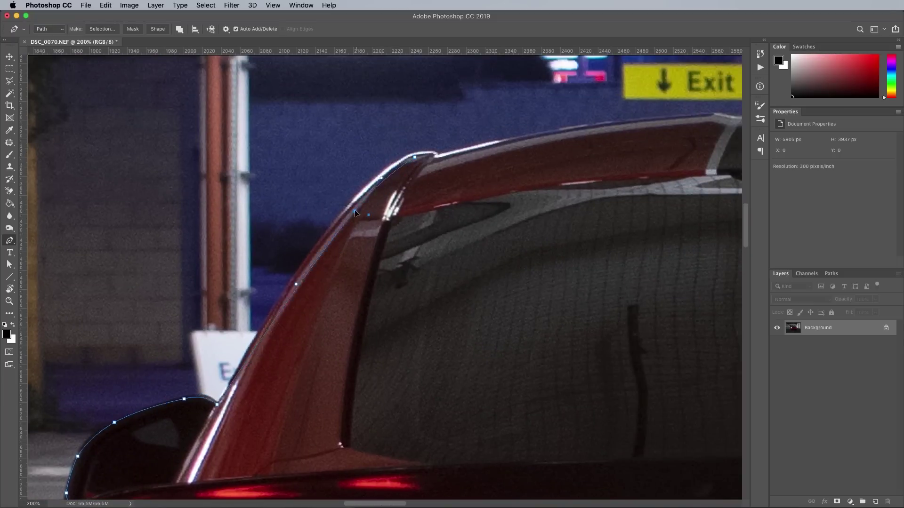
left_click_drag(369, 214, 350, 211)
- Trace the left part of the roof edge from the corner to just past the light stripe
scroll(293, 256, "up", 3)
scroll(292, 257, "right", 3)
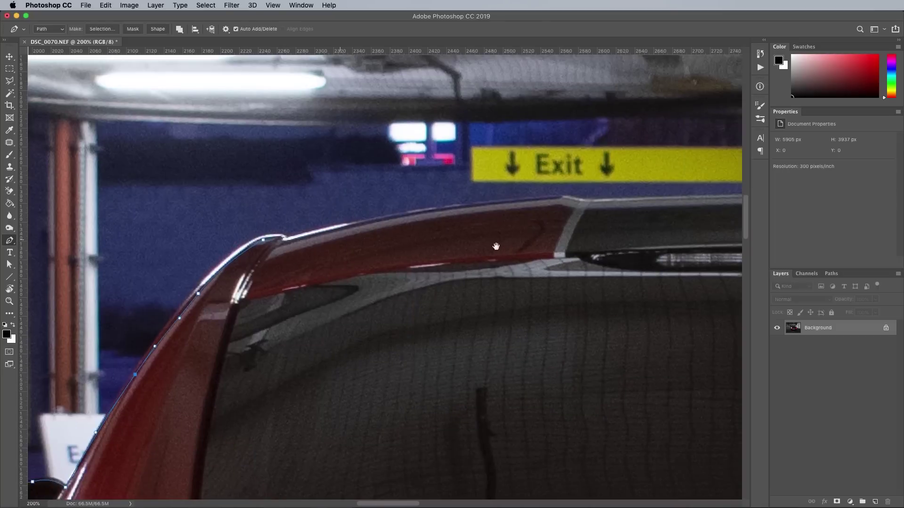
scroll(495, 246, "right", 4)
scroll(242, 258, "left", 3)
scroll(296, 258, "right", 6)
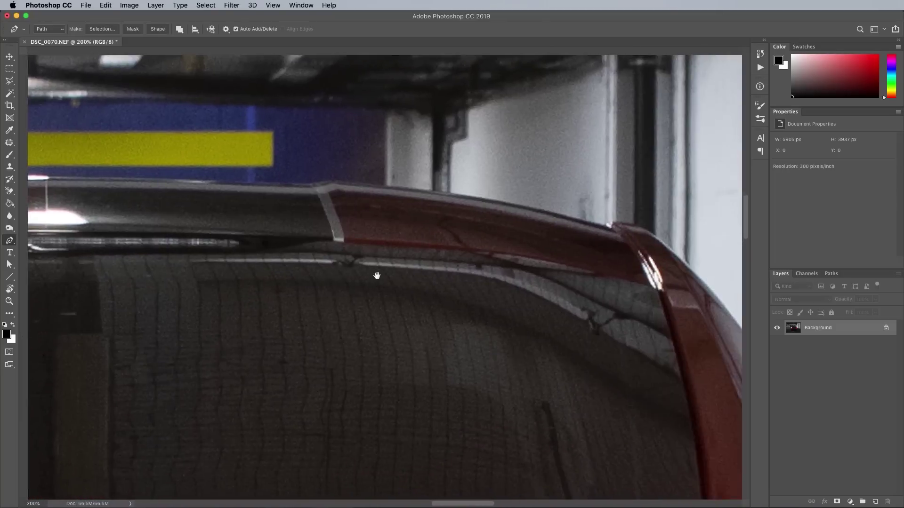
scroll(376, 275, "left", 10)
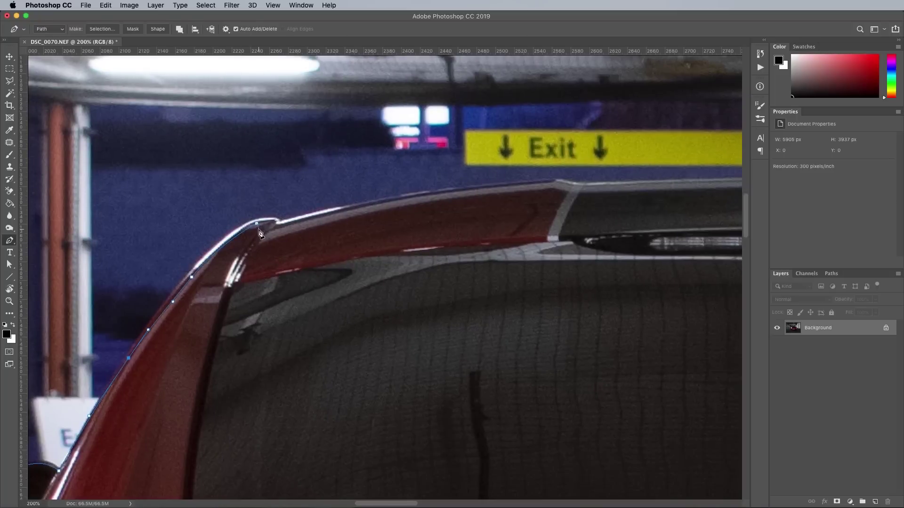
left_click(275, 222)
left_click(276, 227)
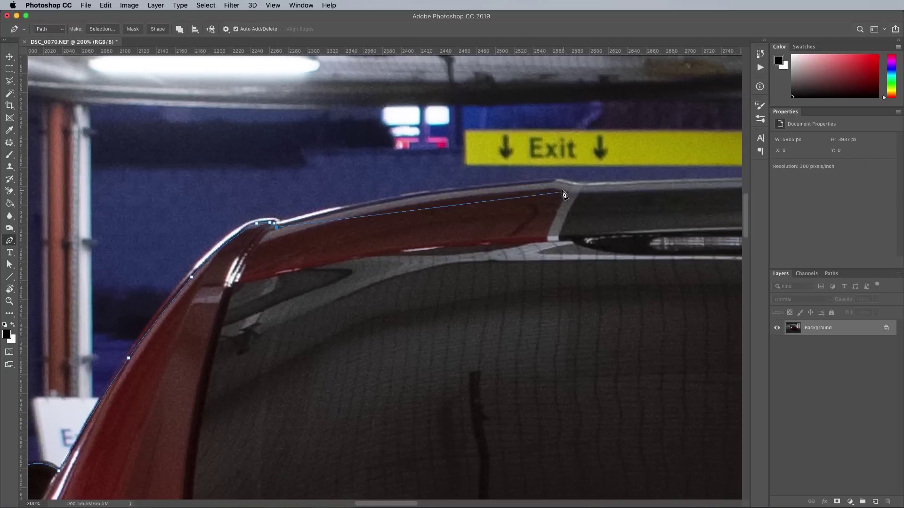
left_click_drag(557, 195, 440, 219)
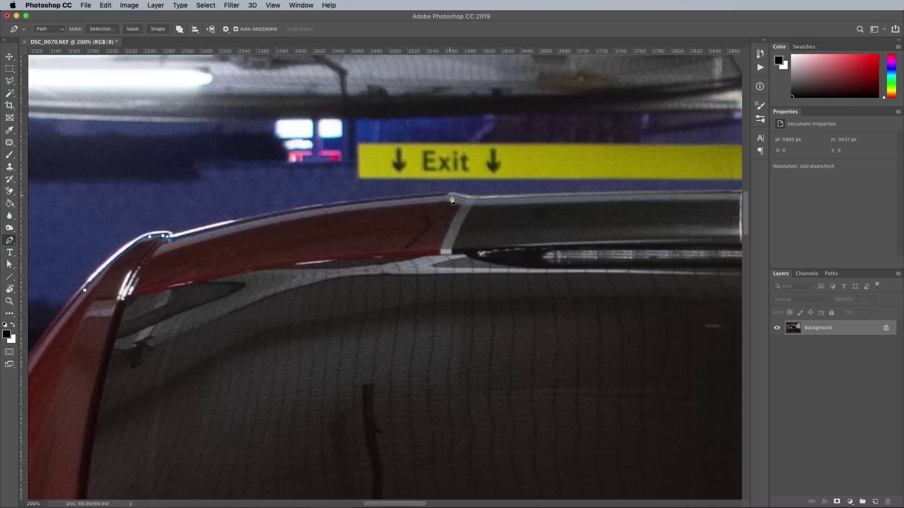
left_click(450, 196)
left_click_drag(343, 212, 321, 208)
left_click(483, 200)
left_click_drag(466, 198, 466, 200)
- Continue the path across the middle of the roof and along its right part to the right corner
left_click_drag(579, 198, 239, 230)
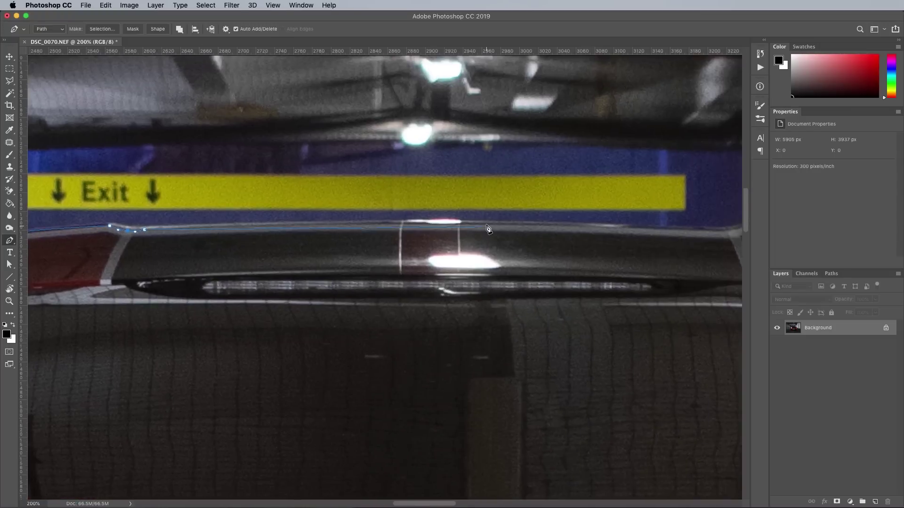
left_click(488, 226)
left_click_drag(409, 228, 409, 225)
left_click_drag(659, 235, 397, 239)
left_click(466, 237)
left_click(485, 233)
left_click(536, 238)
left_click_drag(659, 263, 357, 232)
left_click(463, 251)
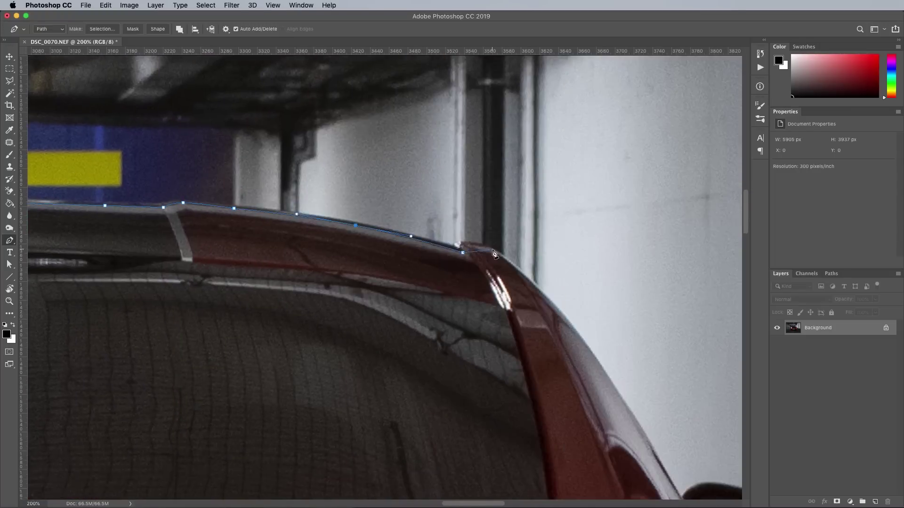
- Trace the path down the right roof pillar and around the right wing mirror
left_click_drag(555, 311, 433, 191)
left_click(559, 380)
left_click(598, 365)
left_click_drag(659, 369, 443, 227)
left_click(505, 286)
left_click(512, 328)
left_click_drag(527, 349, 471, 221)
- Continue the path from the spoiler's right end down the right fender and side of the car
left_click(476, 238)
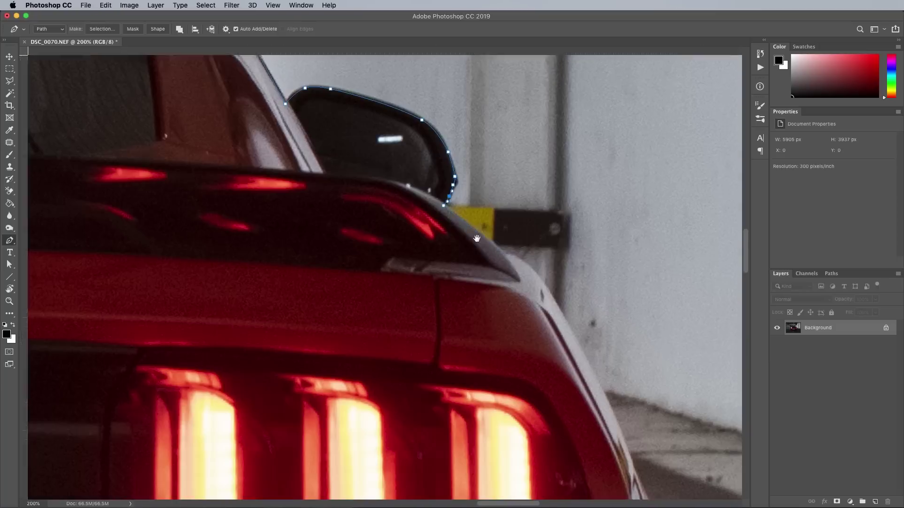
left_click_drag(551, 294, 500, 225)
left_click(564, 350)
left_click_drag(574, 377, 506, 217)
left_click(528, 361)
left_click(549, 373)
left_click_drag(550, 405, 541, 199)
left_click(544, 398)
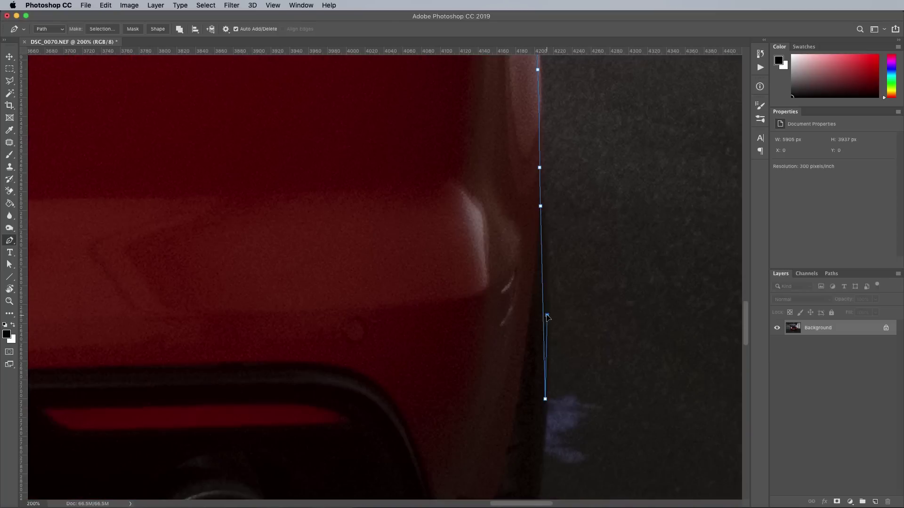
- Trace the path around the right rear tyre and along the car's underside to the left tyre
mouse_move(489, 470)
left_mouse_down()
mouse_move(500, 313)
mouse_move(472, 333)
left_mouse_up()
left_click(464, 345)
left_click(399, 324)
left_click_drag(105, 339, 406, 333)
left_click_drag(319, 353, 555, 258)
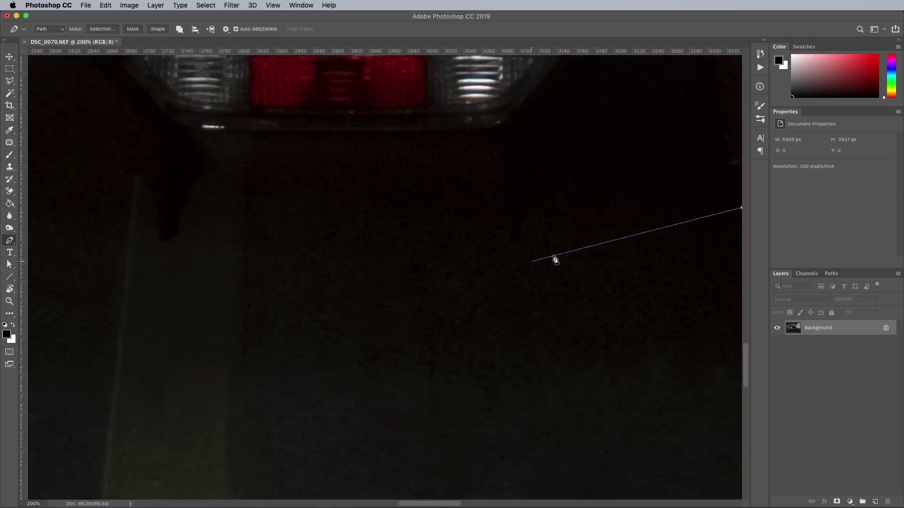
left_click_drag(141, 226, 612, 274)
left_click(535, 273)
left_click(485, 271)
left_click(405, 298)
left_click(146, 292)
- Trace around the left rear tyre and close the path at its starting point on the car's left side
left_click_drag(226, 264, 471, 364)
left_click(307, 232)
left_click_drag(348, 312, 330, 342)
mouse_move(312, 198)
left_mouse_down()
mouse_move(301, 370)
mouse_move(288, 197)
left_mouse_up()
left_click(292, 122)
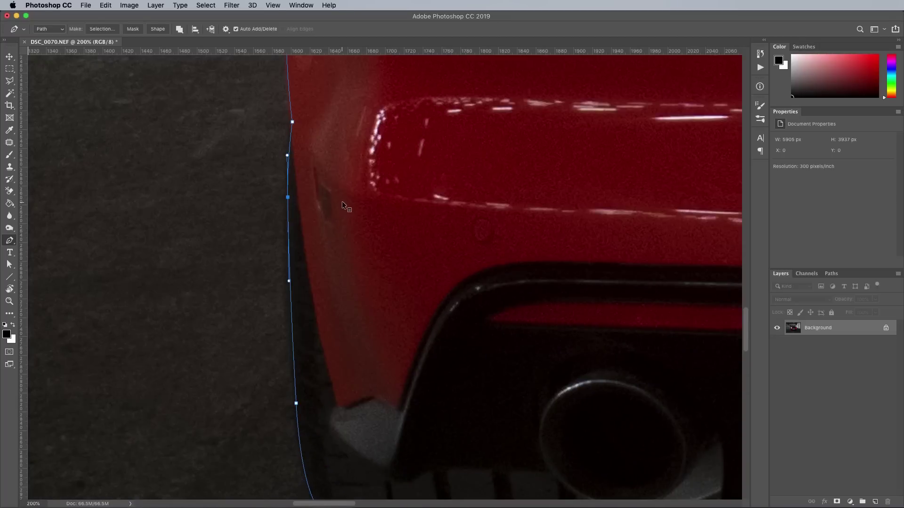
- Convert the closed path into a selection, copy the car onto a new layer, and check the cutout without the background
right_click(343, 202)
left_click(375, 243)
key("Return")
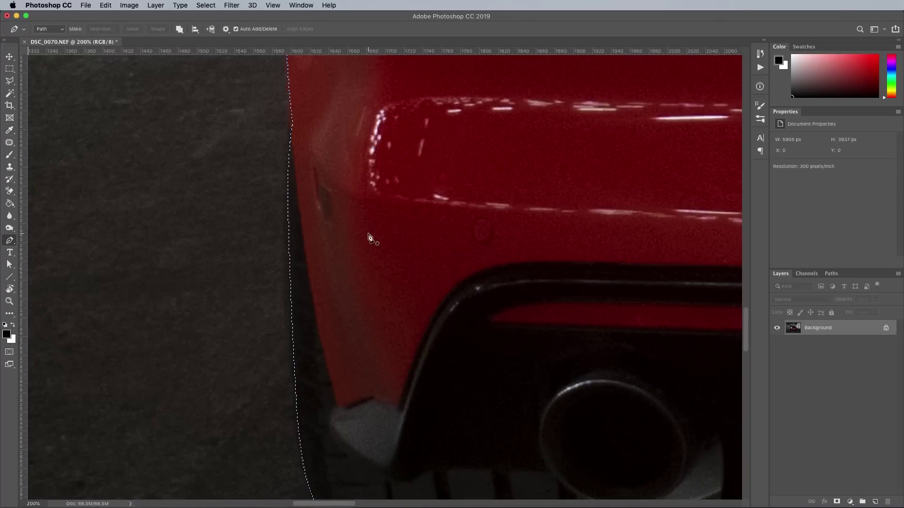
key("super+minus")
key("super+minus")
key("super+minus")
key("super+minus")
left_click_drag(474, 226, 309, 314)
key("ctrl+r")
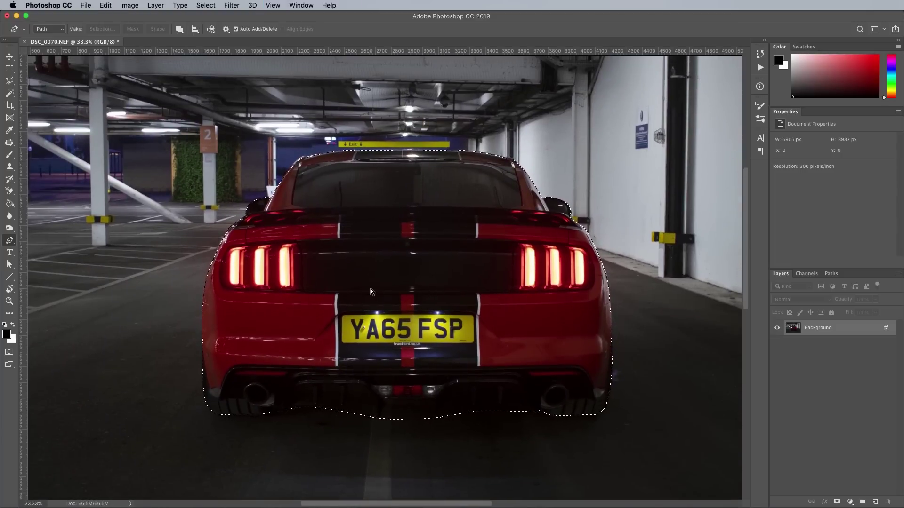
key("ctrl+j")
left_click(776, 342)
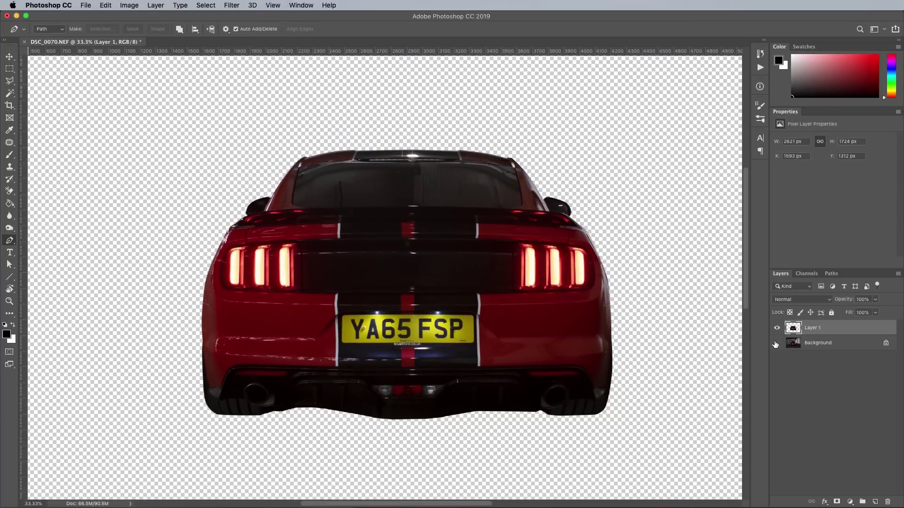
left_click(776, 342)
- Hide the Background layer, load the car layer's outline as a selection, and set up the Clone Stamp tool
key("ctrl+r")
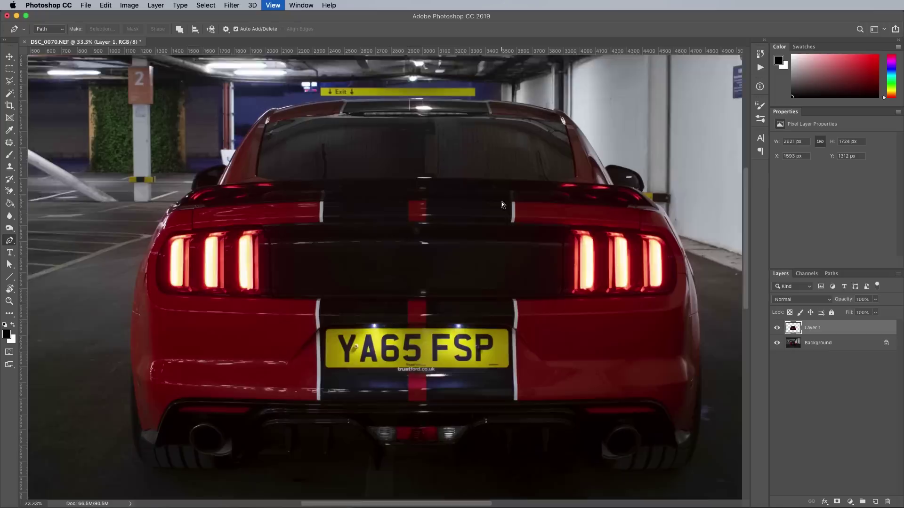
key("ctrl+plus")
left_click_drag(472, 155, 456, 400)
key("ctrl+r")
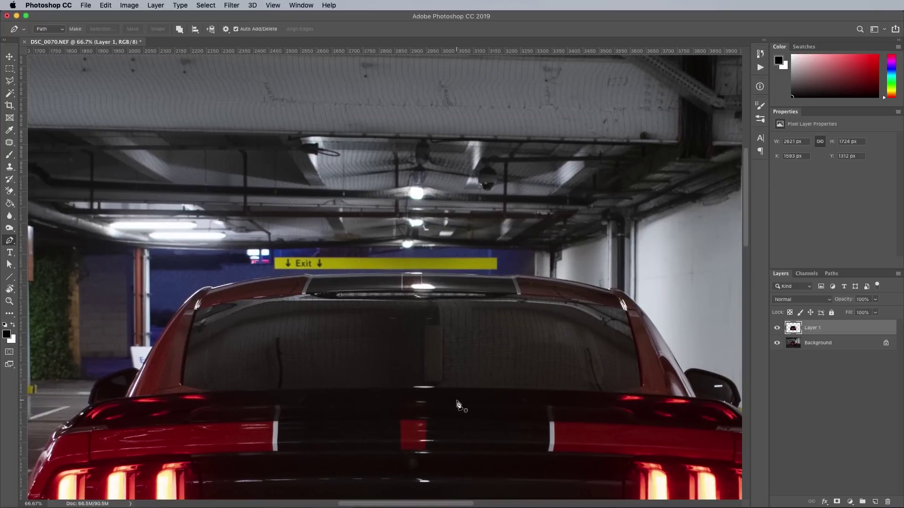
key("ctrl+plus")
left_click(776, 343)
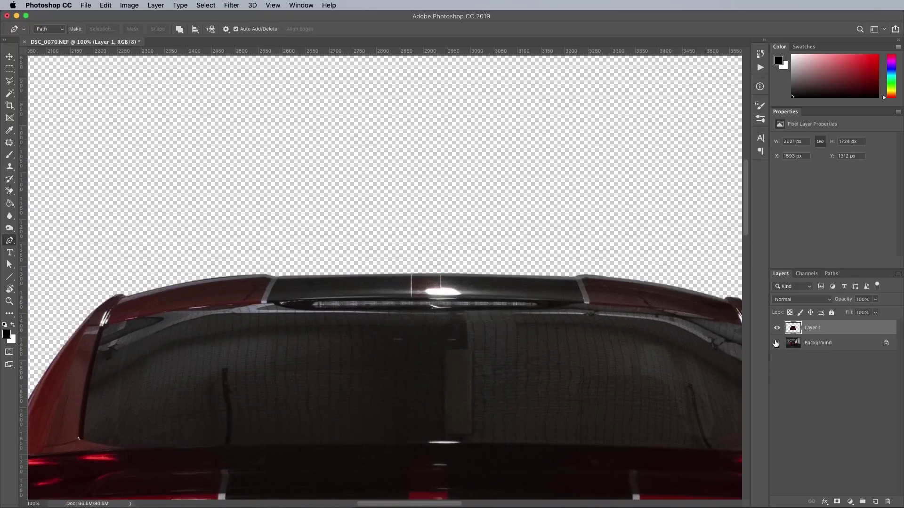
left_click(793, 329, "ctrl")
key("s")
left_click(49, 29)
left_click(48, 30)
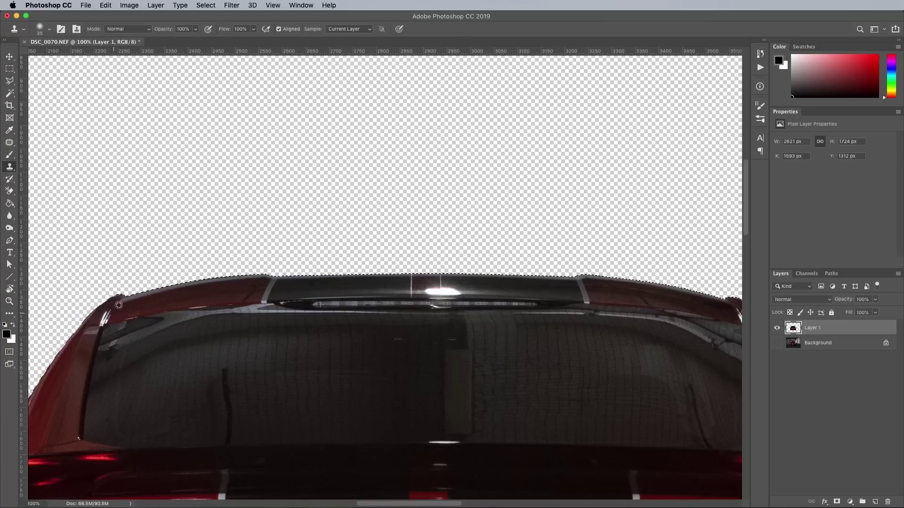
- Clone nearby bodywork over the bright fringe along the left part of the roof edge, using a larger brush
key("bracketright")
key("bracketright")
left_click(120, 305, "alt")
left_click_drag(124, 297, 232, 277)
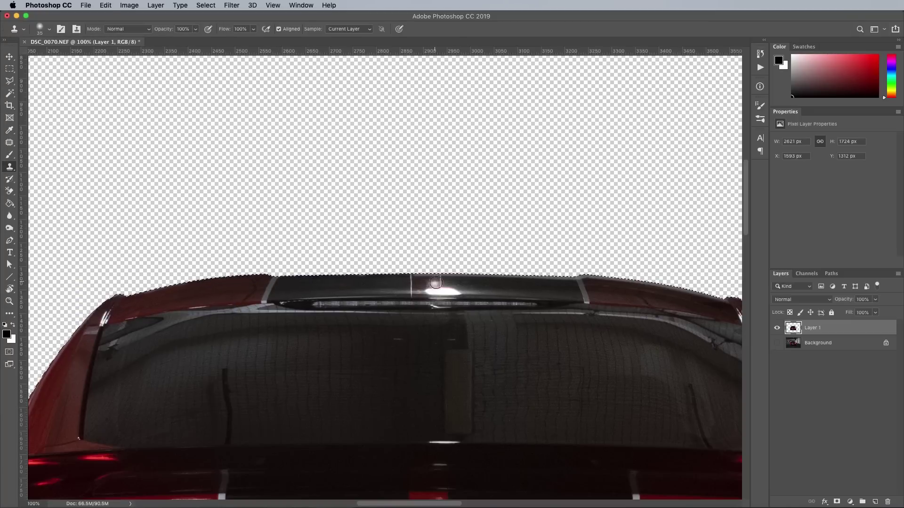
- Clone away the bright fringe along the middle of the roof edge, repairing the centre stripe with a smaller brush
scroll(427, 279, "up", 2)
left_click(463, 294, "alt")
mouse_move(463, 270)
left_mouse_down()
mouse_move(454, 268)
mouse_move(537, 269)
left_mouse_up()
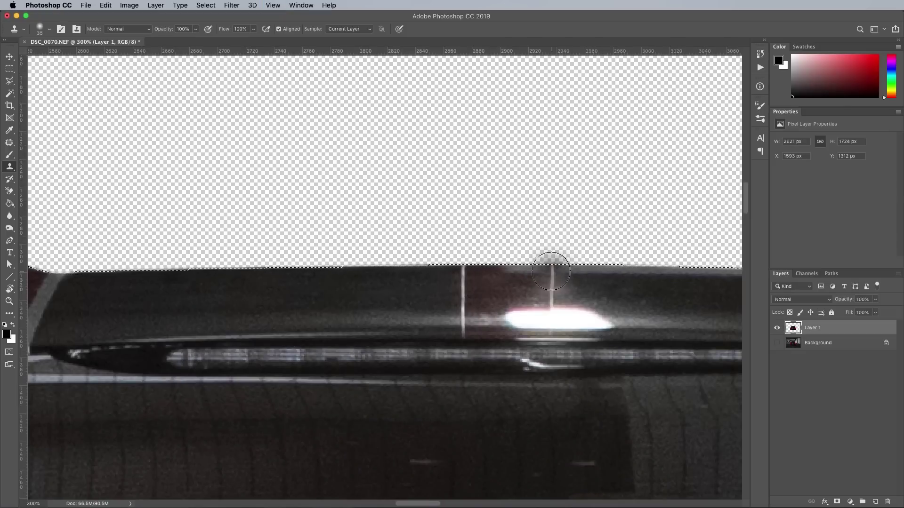
key("bracketleft")
key("bracketleft")
left_click(552, 298, "alt")
- Clone away the bright fringe along the right part of the roof edge
scroll(558, 280, "down", 1)
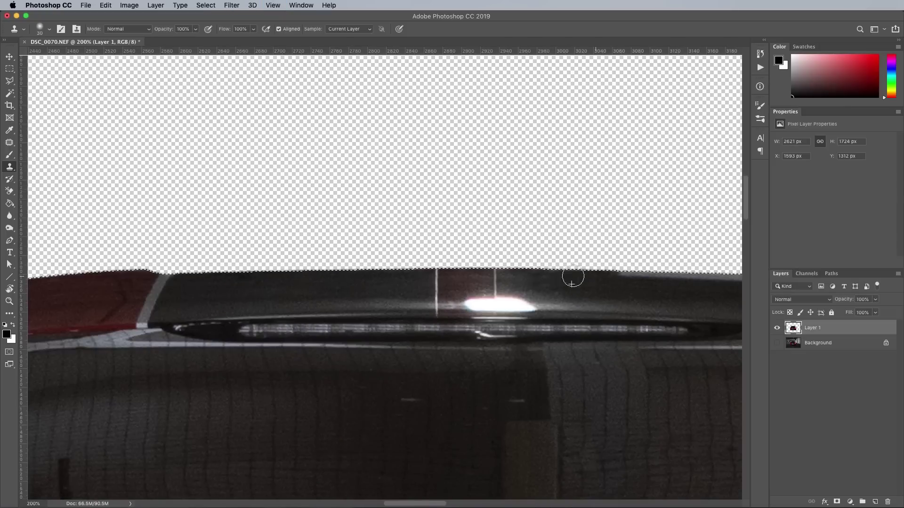
scroll(517, 280, "right", 5)
key("bracketright")
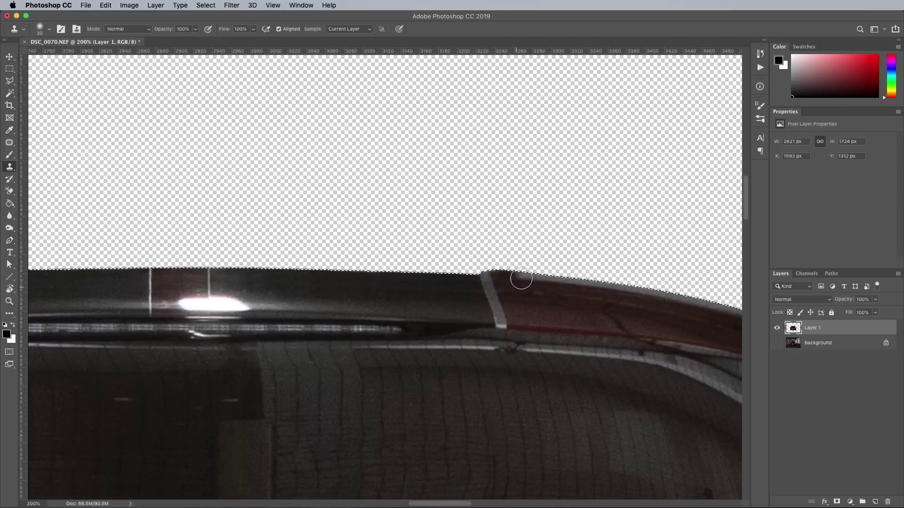
scroll(542, 286, "right", 5)
scroll(541, 286, "down", 1)
mouse_move(489, 284)
left_mouse_down()
mouse_move(535, 290)
mouse_move(431, 264)
mouse_move(478, 277)
left_mouse_up()
- Deselect the car outline and show the Background layer again
key("super+d")
key("super+minus")
key("super+minus")
key("super+minus")
left_click_drag(359, 337, 517, 169)
key("super+minus")
left_click(777, 342)
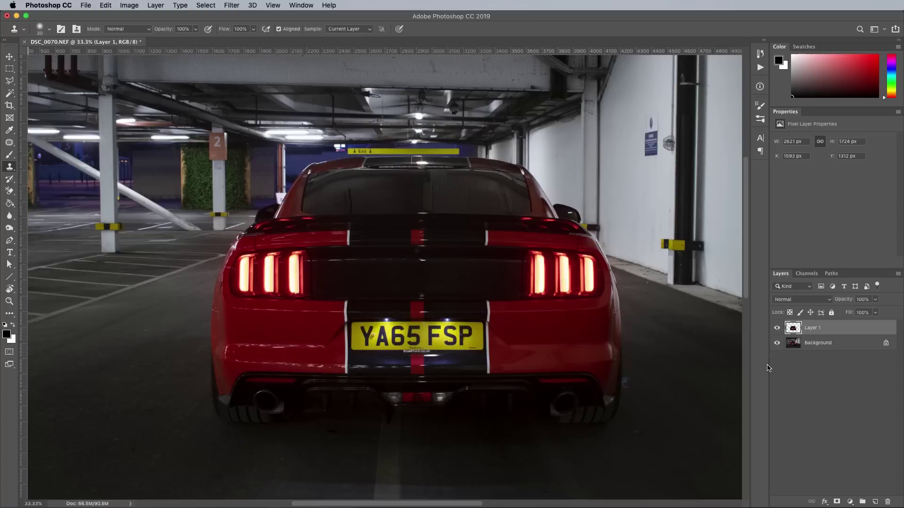
- Convert Layer 1 to a smart object and rename it Mustang
right_click(842, 330)
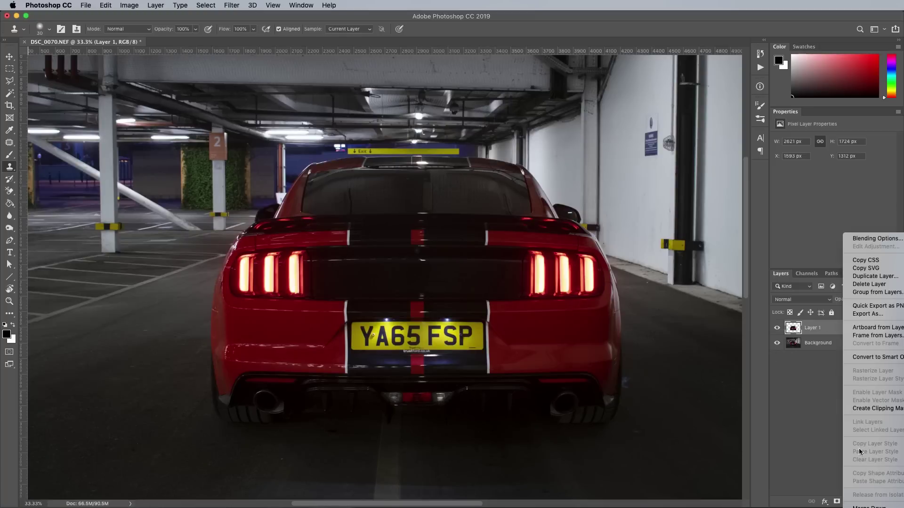
left_click(886, 357)
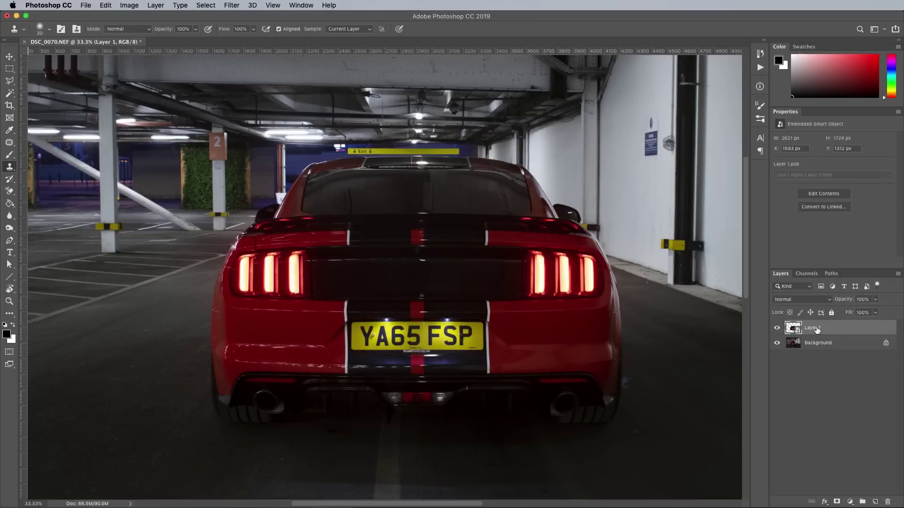
key("Return")
- Apply a Gaussian Blur smart filter to the Mustang layer
left_click(234, 7)
mouse_move(269, 117)
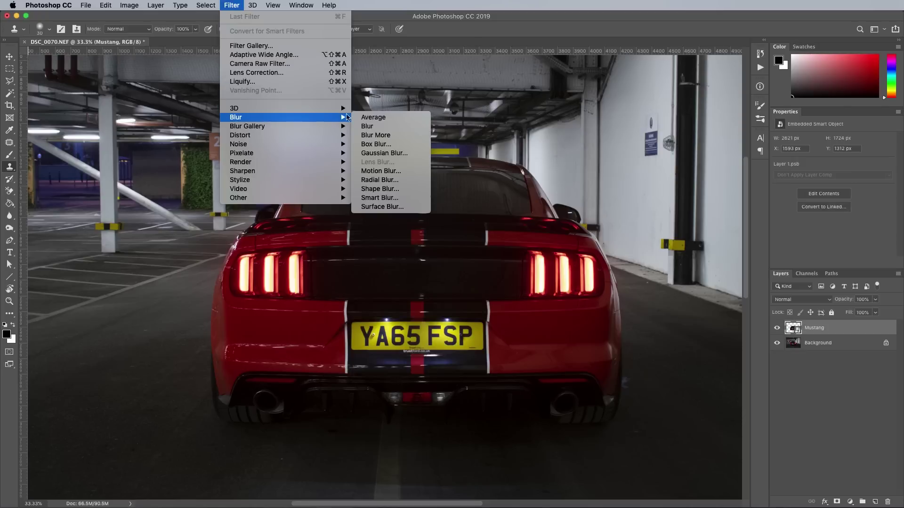
left_click(372, 151)
key("Return")
key("s")
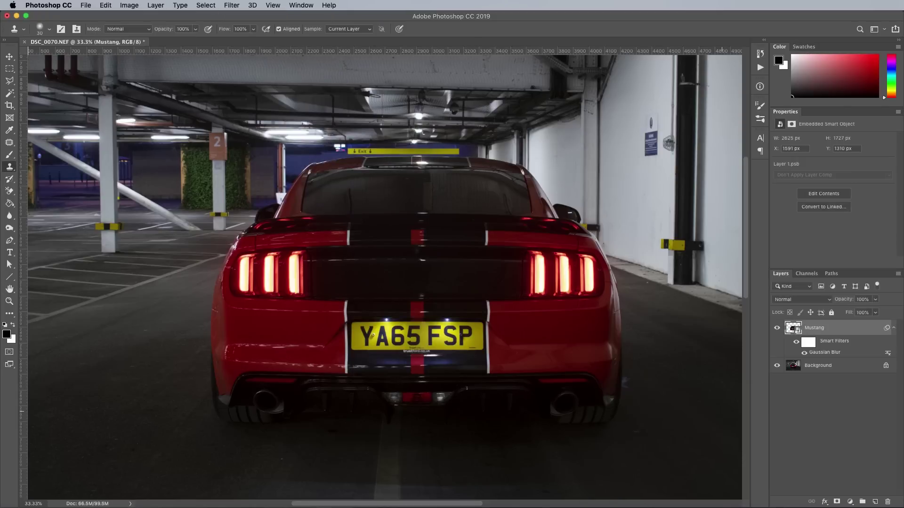
- Hide the Background layer and invert the Gaussian Blur's filter mask to black
left_click(777, 366)
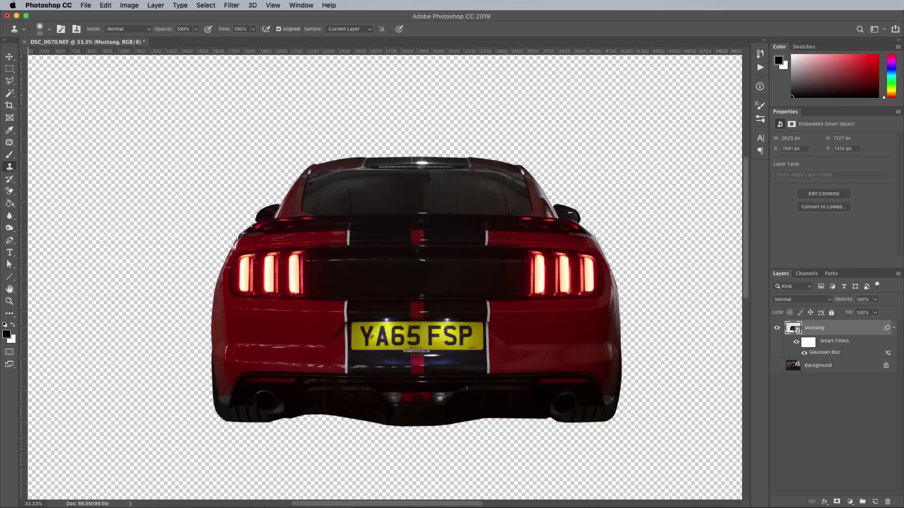
key("super+equal")
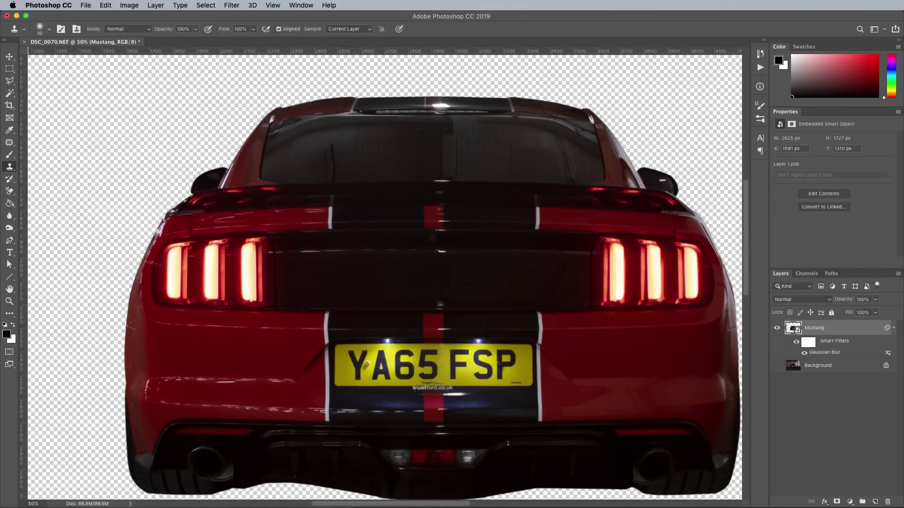
left_click(808, 343)
key("super+i")
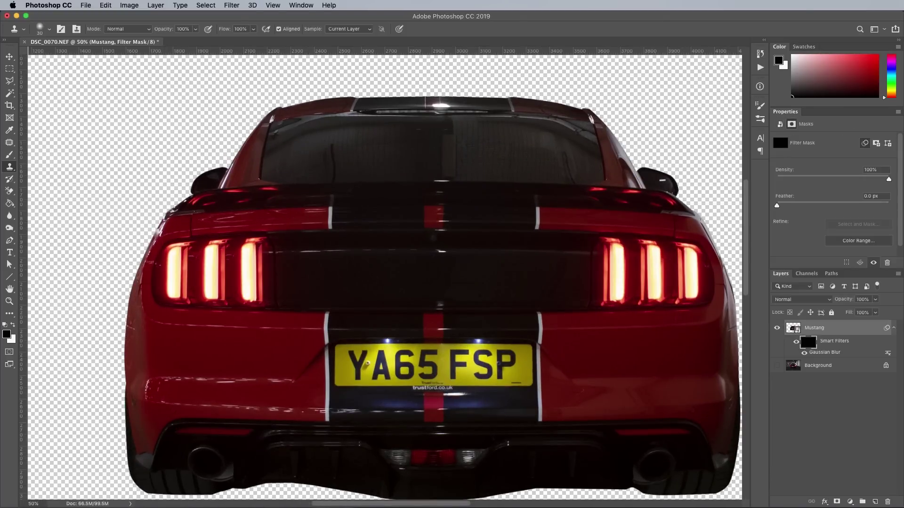
- Paint white on the filter mask along the car's outline with a size 50 brush, revealing the blur on its edges
key("b")
key("x")
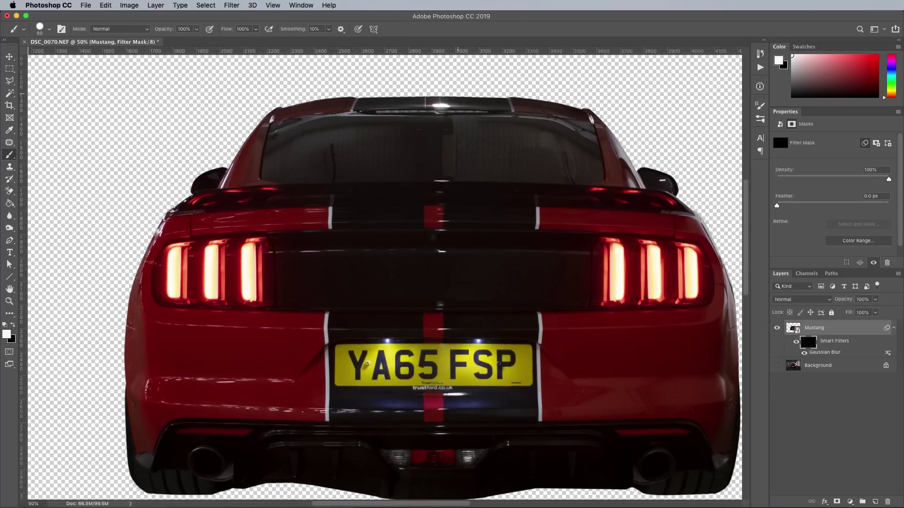
key("super+1")
mouse_move(581, 182)
left_mouse_down()
mouse_move(414, 158)
mouse_move(699, 306)
mouse_move(580, 266)
left_mouse_up()
left_click_drag(581, 266, 621, 309)
left_click_drag(706, 408, 573, 262)
scroll(385, 273, "down", 15)
scroll(385, 273, "left", 5)
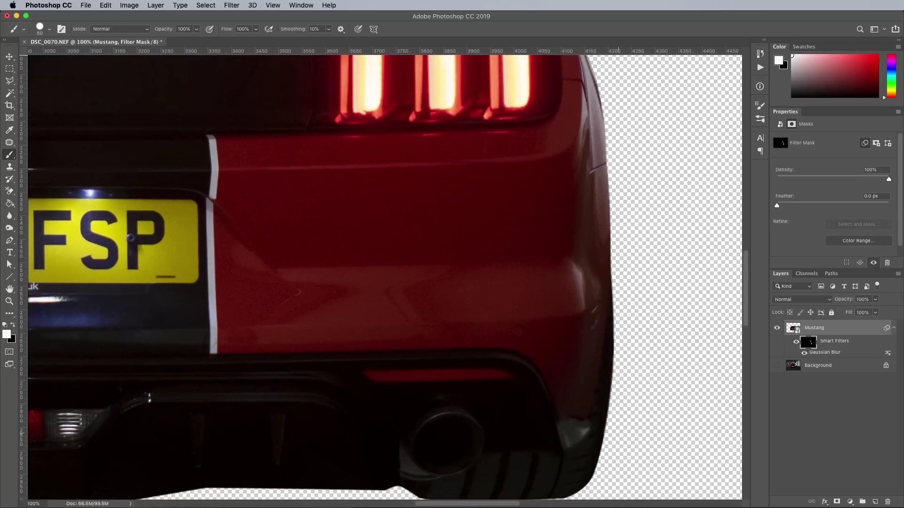
scroll(385, 273, "left", 15)
scroll(385, 273, "down", 2)
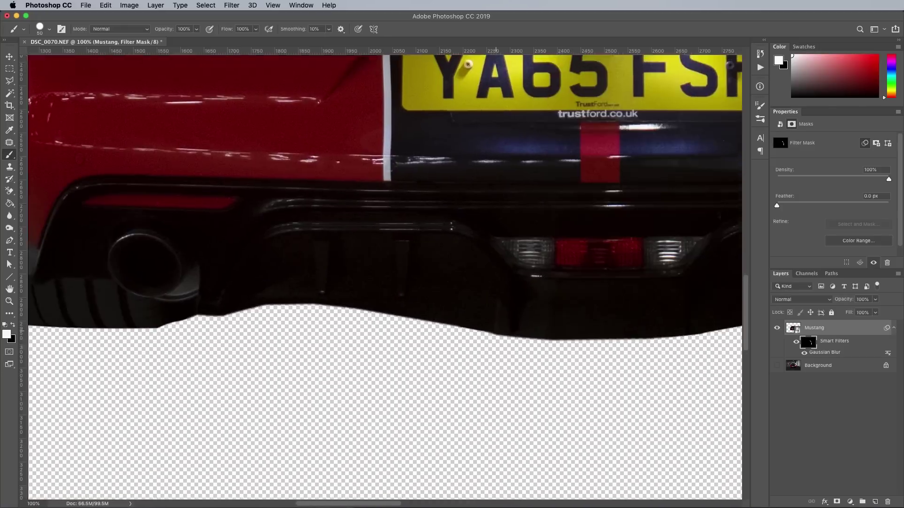
scroll(385, 273, "up", 15)
scroll(385, 273, "right", 2)
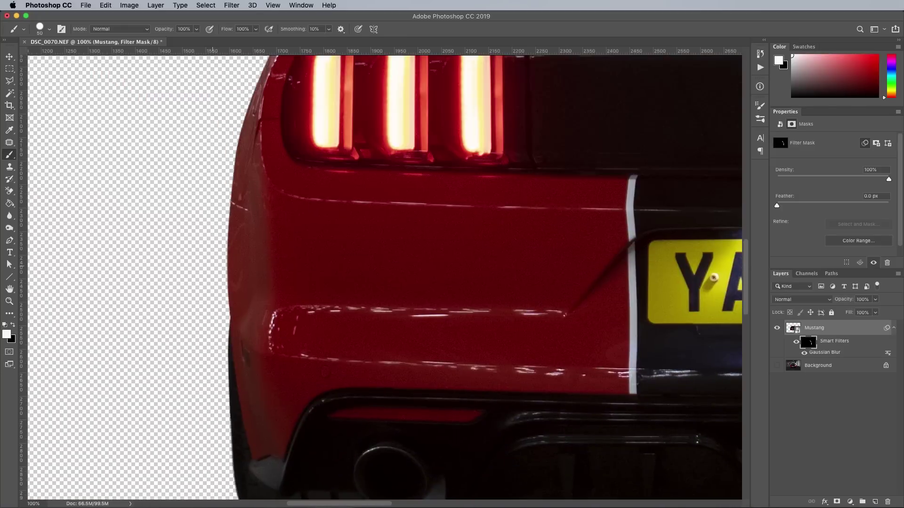
scroll(385, 273, "up", 5)
scroll(385, 273, "right", 2)
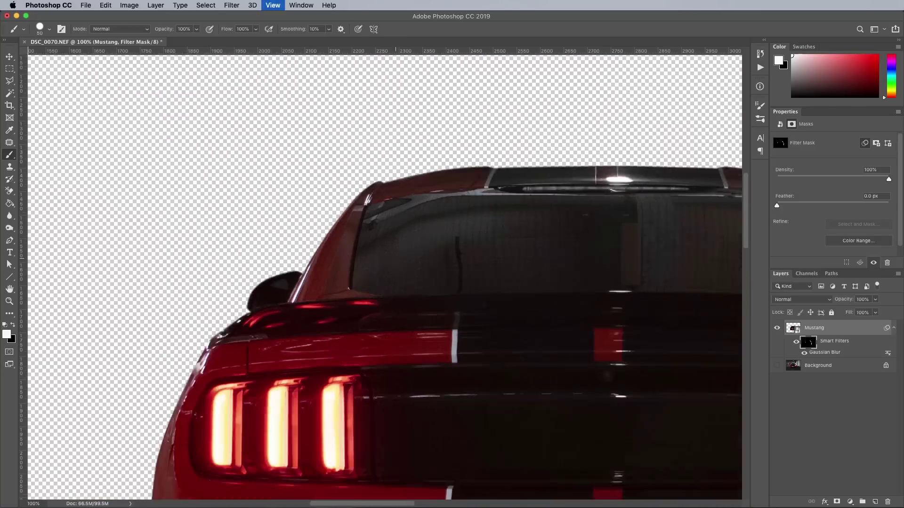
- Convert the blurred Mustang layer to a smart object again, embedding the Gaussian Blur
key("super+minus")
key("super+minus")
key("super+minus")
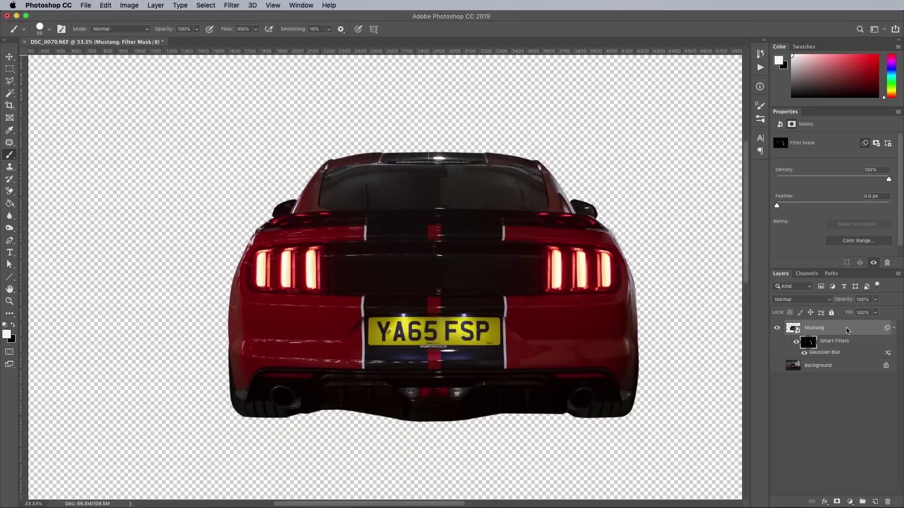
right_click(845, 331)
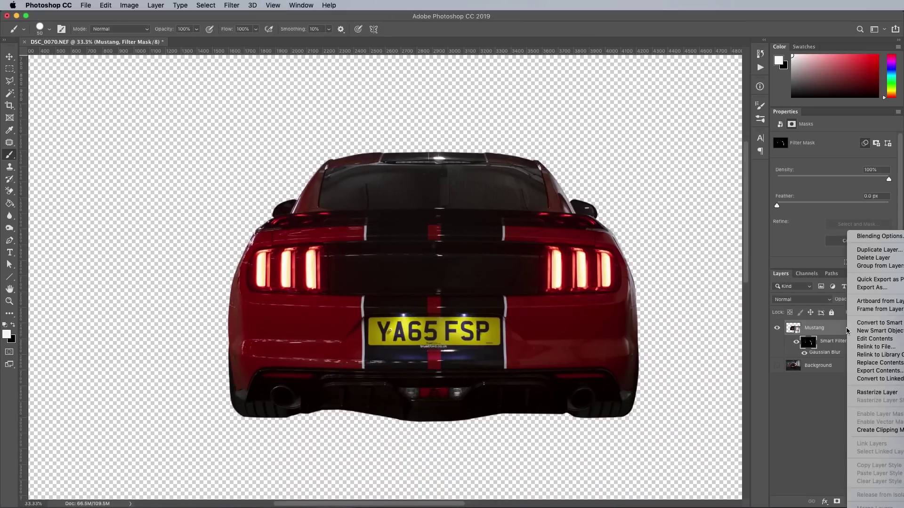
left_click(876, 323)
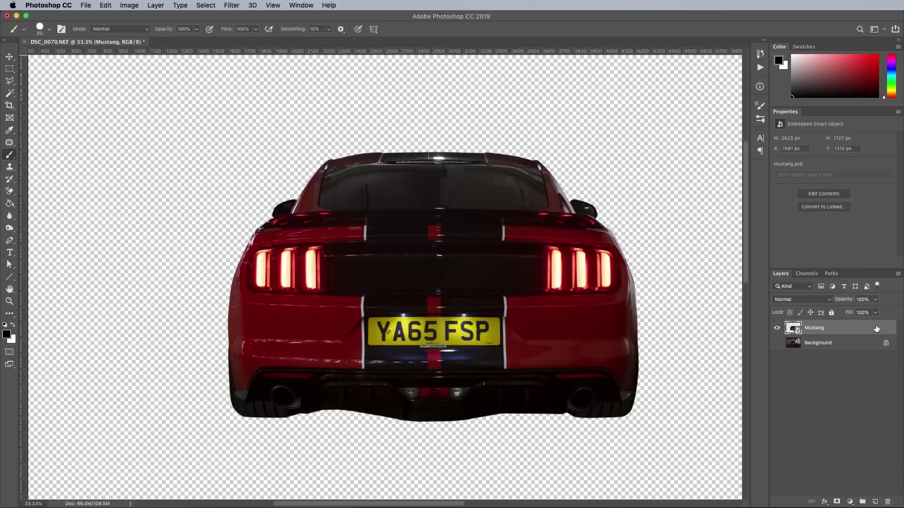
- Apply a Dust & Scratches smart filter to the Mustang layer with a radius of 8 pixels and a threshold of 16 levels
left_click(225, 4)
mouse_move(315, 143)
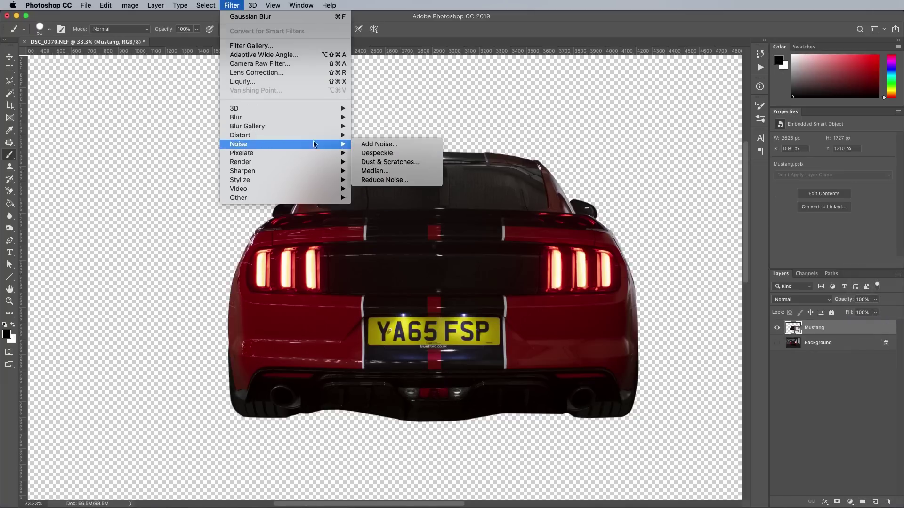
left_click(395, 162)
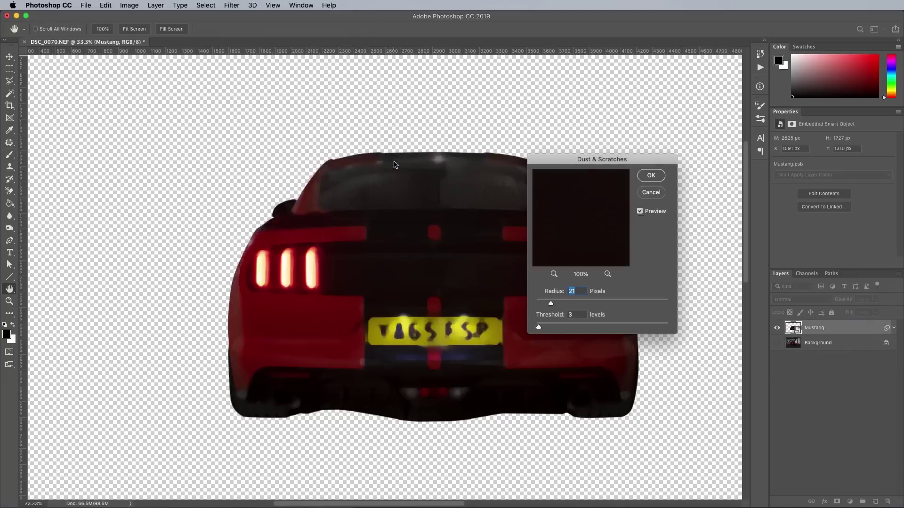
key("Down")
key("Down")
key("Down")
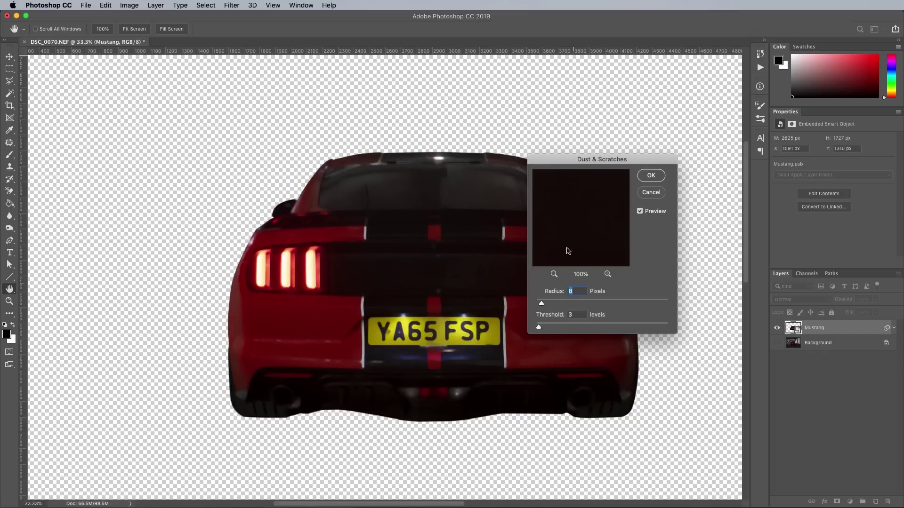
left_click(552, 274)
left_click(552, 274)
left_click(553, 274)
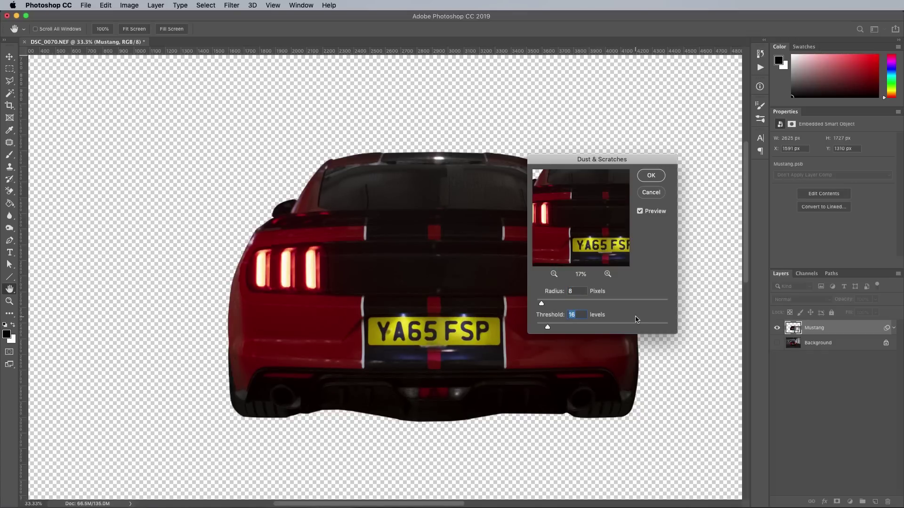
left_click(649, 176)
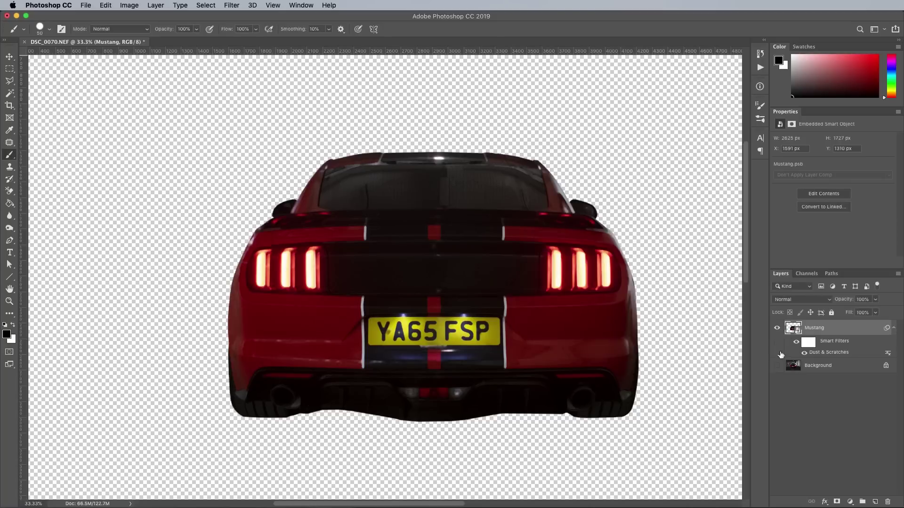
- Invert the Dust & Scratches filter mask to black
left_click(809, 345)
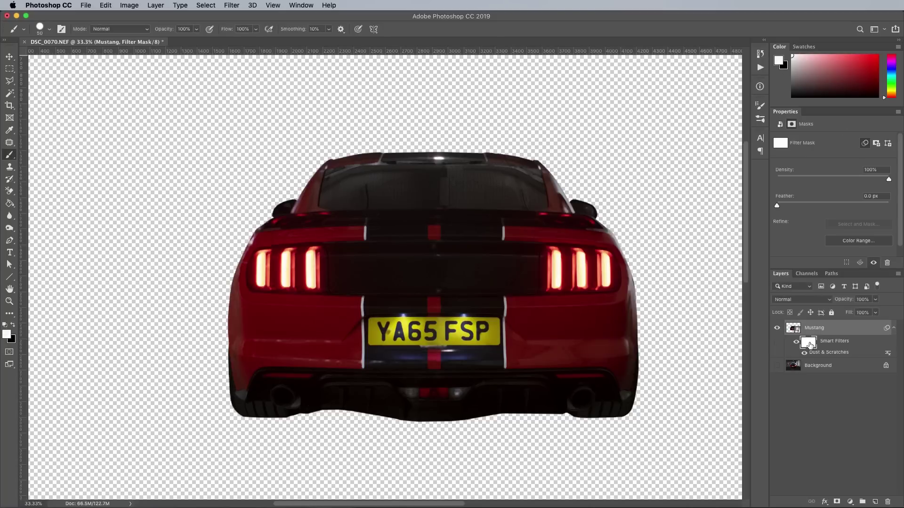
key("ctrl+i")
key("super+plus")
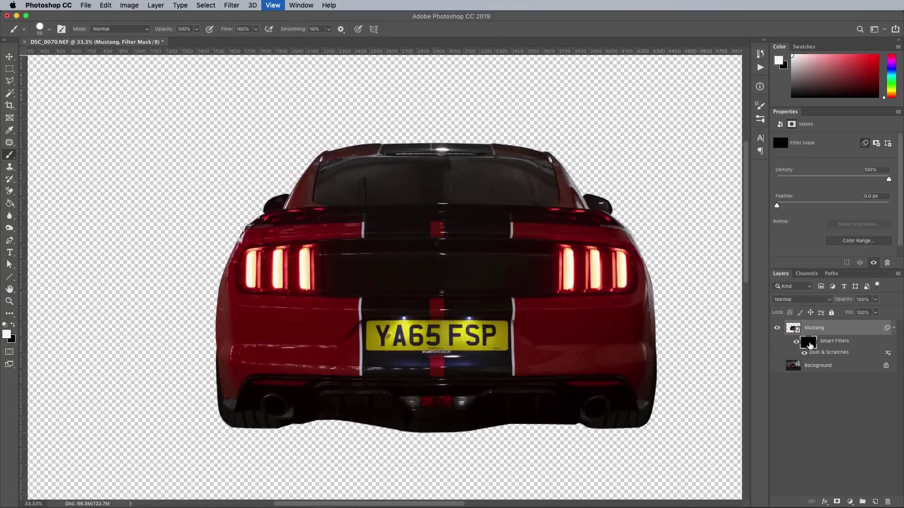
- Paint white at 12% flow on the filter mask over the light reflections on the car's bodywork to soften them
left_click_drag(296, 342, 339, 289)
left_click_drag(256, 30, 218, 42)
mouse_move(301, 319)
left_mouse_down()
mouse_move(340, 318)
mouse_move(281, 344)
mouse_move(419, 355)
mouse_move(509, 348)
mouse_move(349, 348)
left_mouse_up()
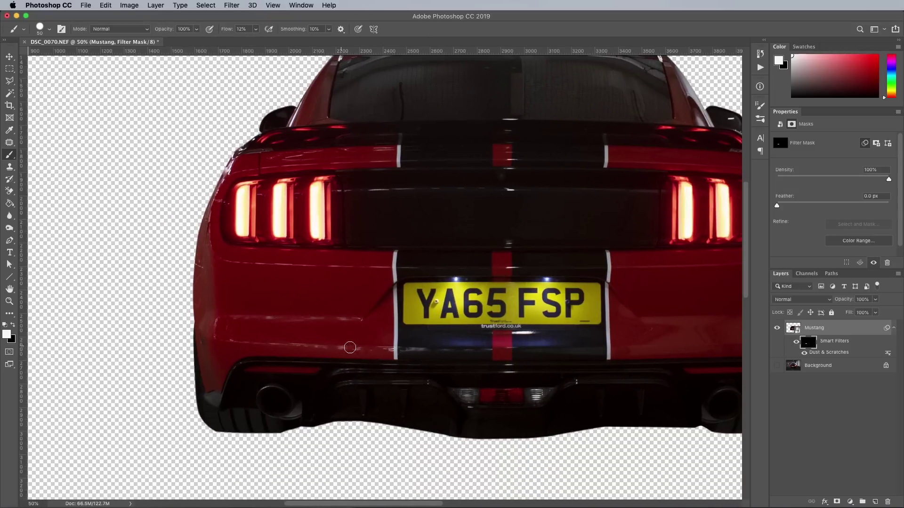
left_click_drag(226, 260, 408, 268)
left_click_drag(374, 193, 514, 190)
scroll(489, 306, "up", 2)
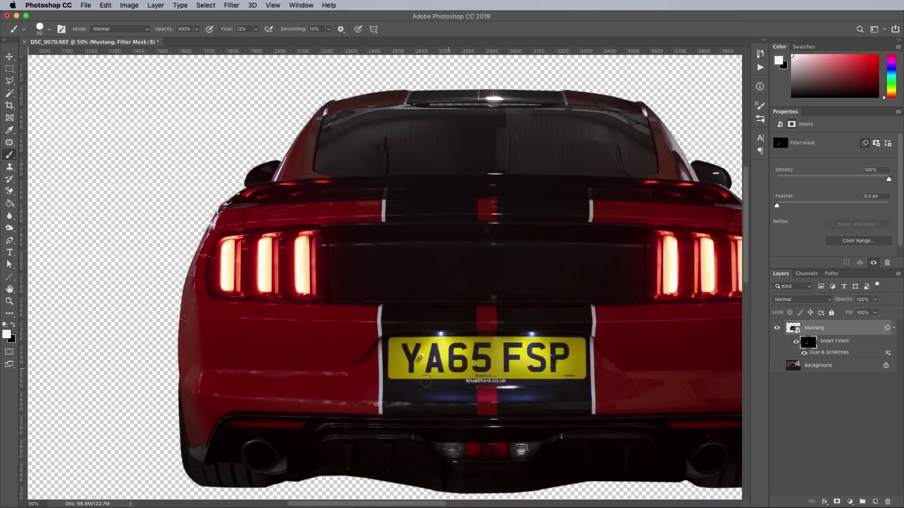
scroll(456, 386, "right", 5)
scroll(664, 304, "left", 1)
scroll(664, 303, "down", 1)
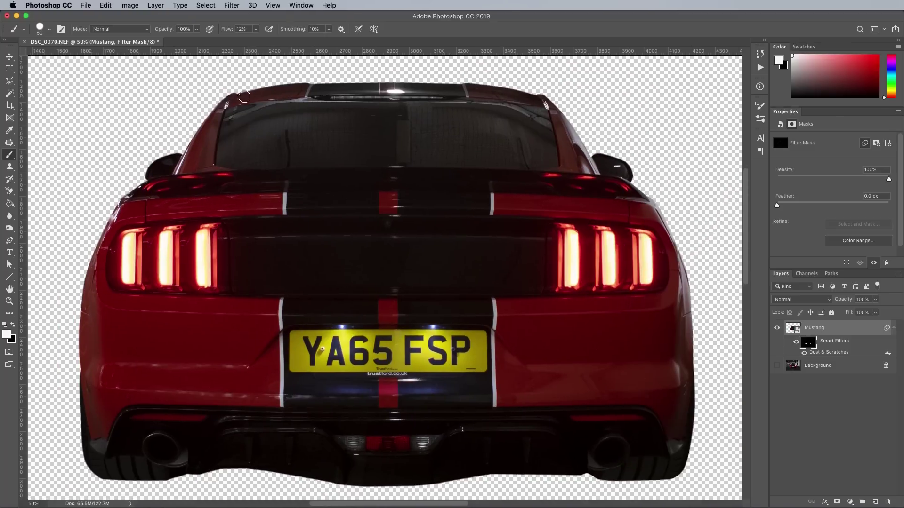
- Compare the car with and without the Dust & Scratches filter
left_click(793, 328)
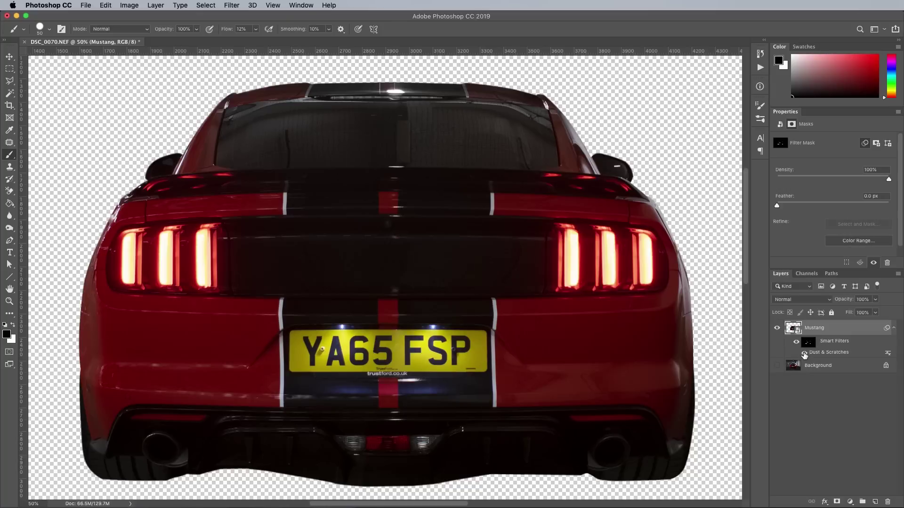
left_click(804, 354)
left_click(804, 353)
- Show the Background layer again and open the bridge photo shutterstock_616195208.jpg
key("super+minus")
key("super+minus")
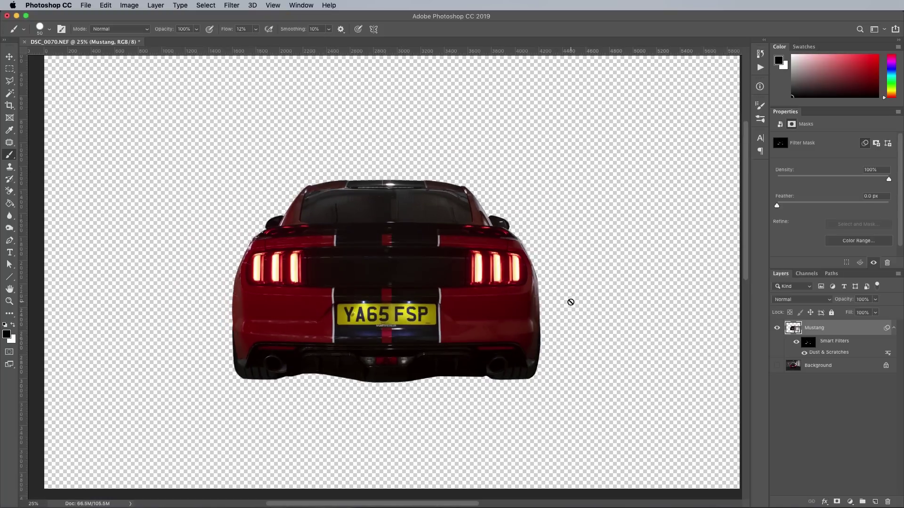
left_click(777, 366)
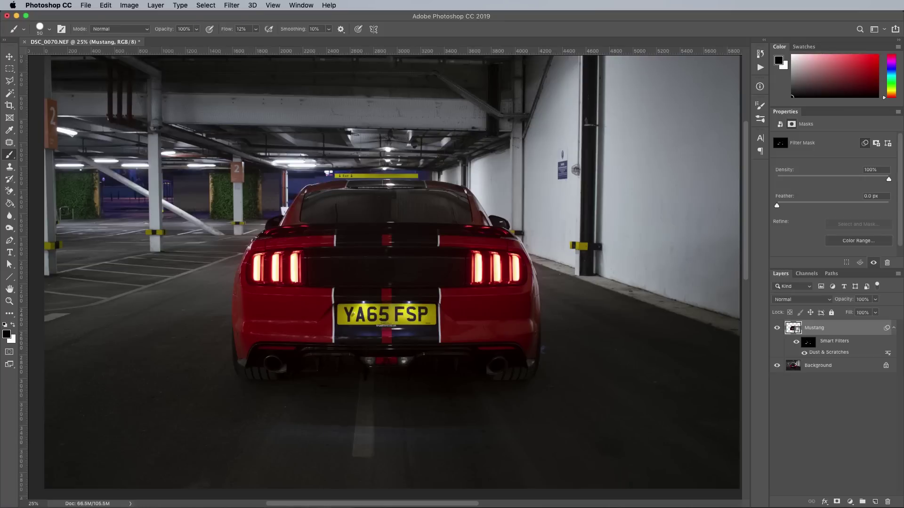
mouse_move(1, 507)
double_click(109, 52)
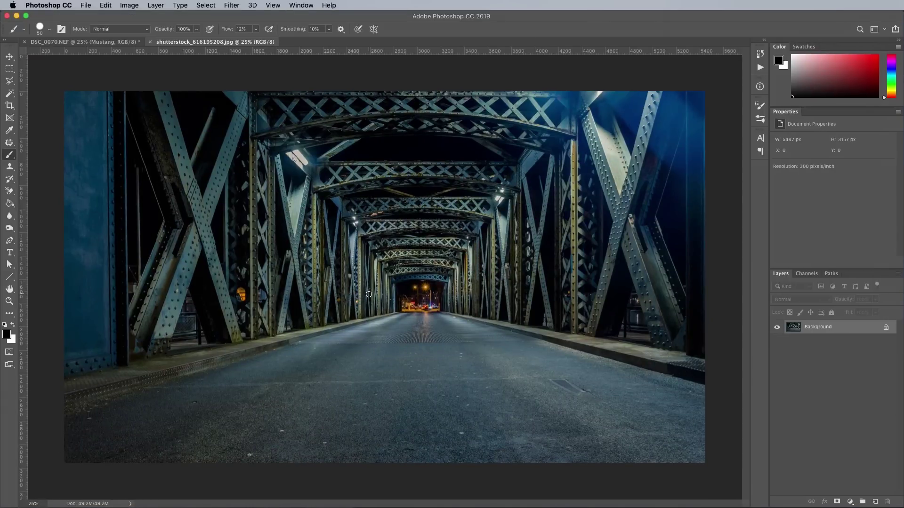
- Copy the entire bridge photo and close its document
key("v")
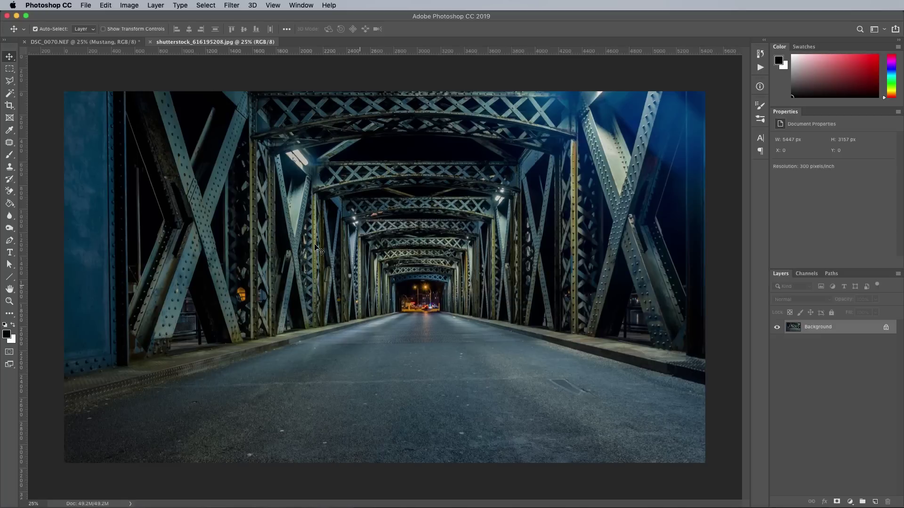
left_click(206, 5)
left_click(208, 17)
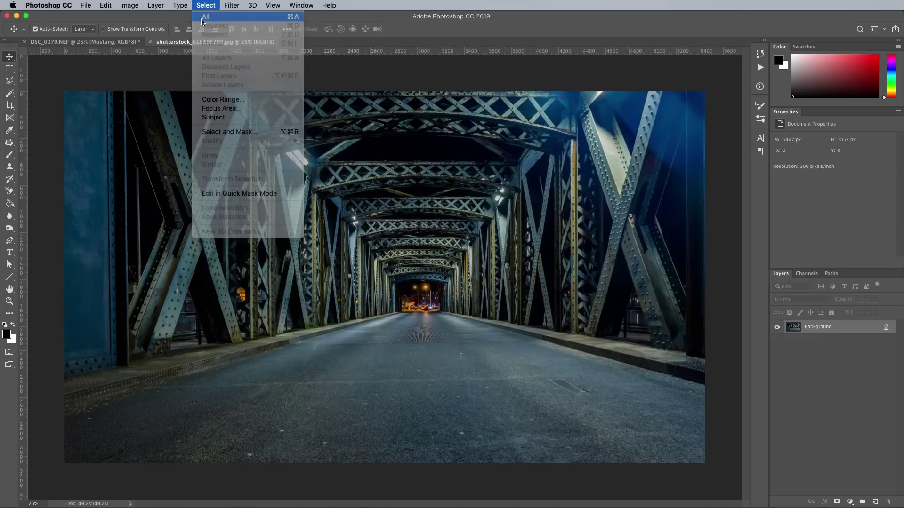
left_click(105, 5)
left_click(117, 72)
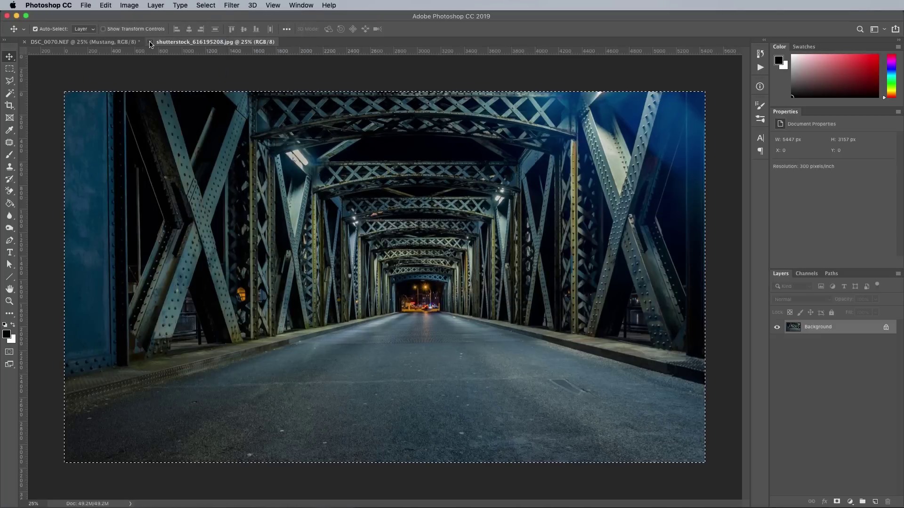
left_click(149, 42)
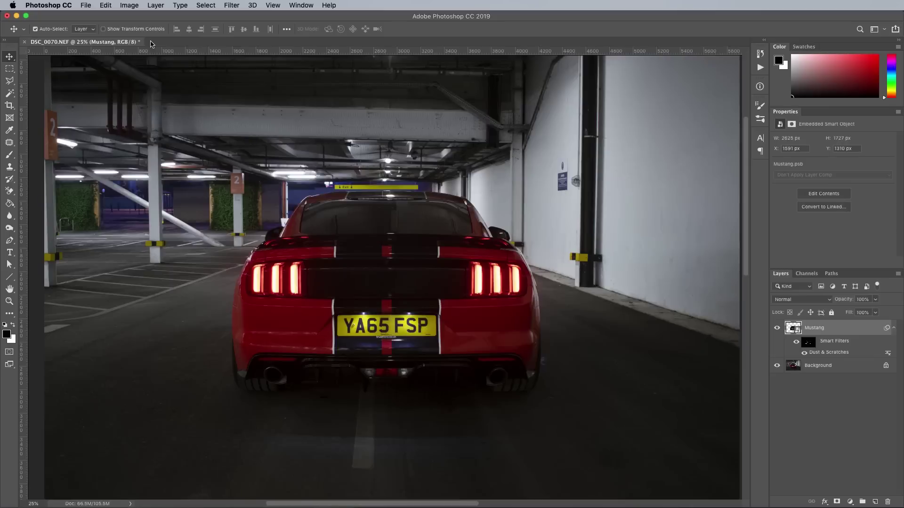
- Paste the bridge photo directly above the Background layer, behind the Mustang layer
left_click(849, 369)
left_click(107, 5)
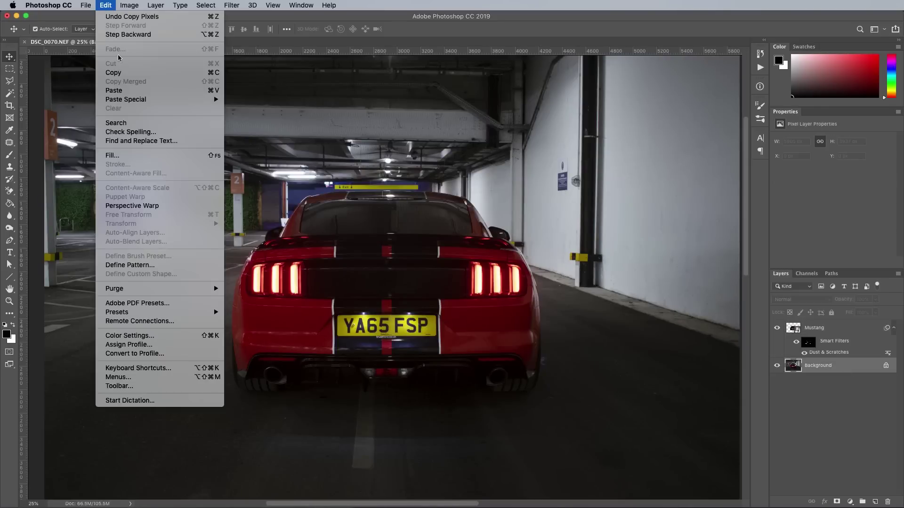
left_click(123, 91)
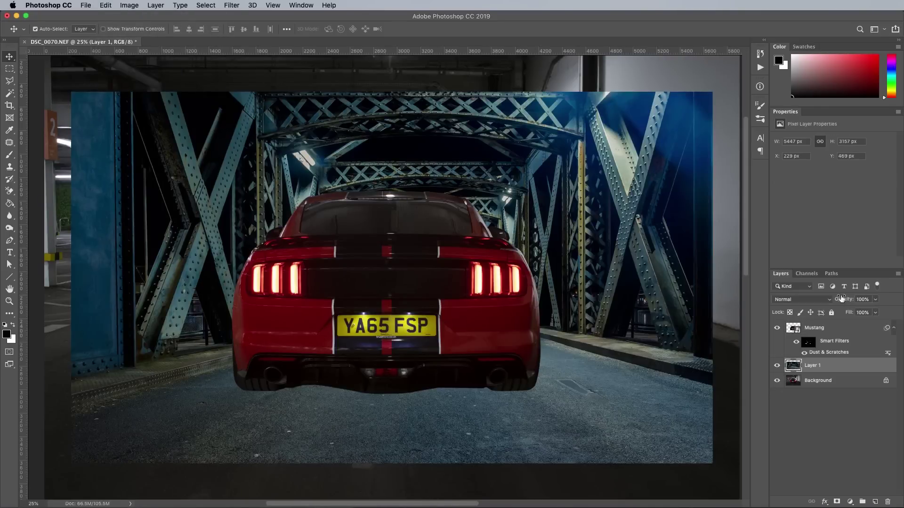
- Lower the bridge layer's opacity to 74% and scale the bridge photo to about 135% wide by 150% high behind the car
left_click(875, 300)
left_click_drag(877, 313, 863, 314)
left_click(828, 366)
key("super+t")
key("super+minus")
left_click_drag(172, 160, 96, 116)
left_click_drag(381, 294, 341, 245)
left_click_drag(345, 64, 345, 19)
left_click_drag(427, 218, 428, 225)
mouse_move(346, 406)
left_mouse_down()
mouse_move(346, 393)
mouse_move(346, 401)
left_mouse_up()
left_click_drag(417, 363, 416, 375)
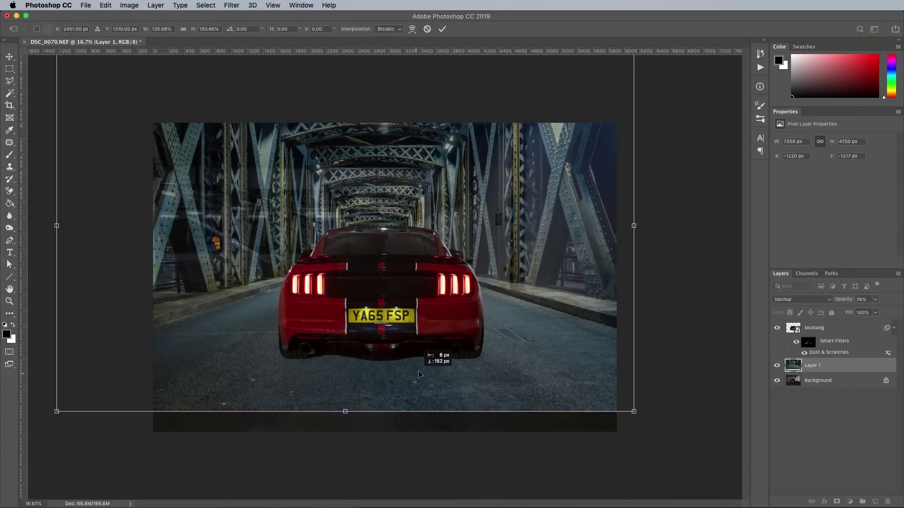
- Stretch the bridge photo to about 146% wide by 178% high to cover the canvas, apply the transform and restore 100% opacity
left_click_drag(346, 413, 346, 432)
mouse_move(375, 400)
left_mouse_down()
mouse_move(379, 379)
mouse_move(375, 386)
left_mouse_up()
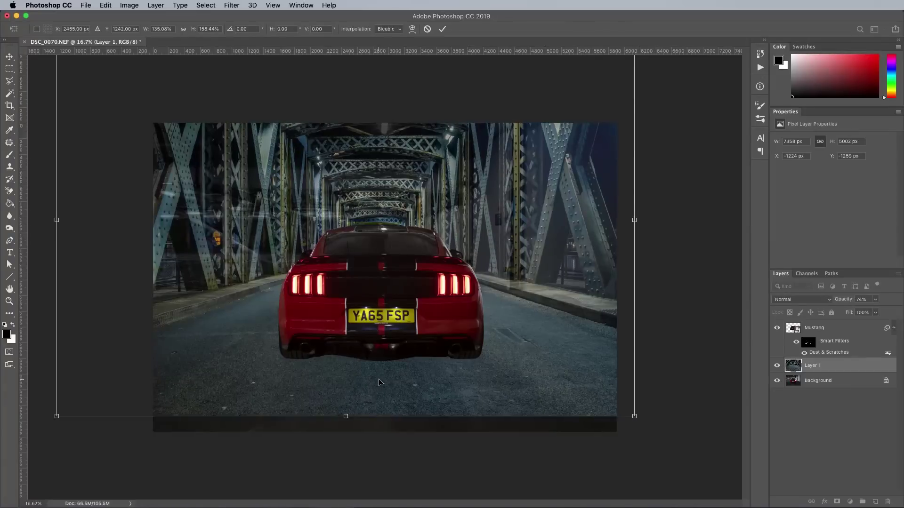
left_click_drag(346, 416, 346, 431)
left_click_drag(361, 399, 354, 385)
left_click_drag(632, 421, 662, 433)
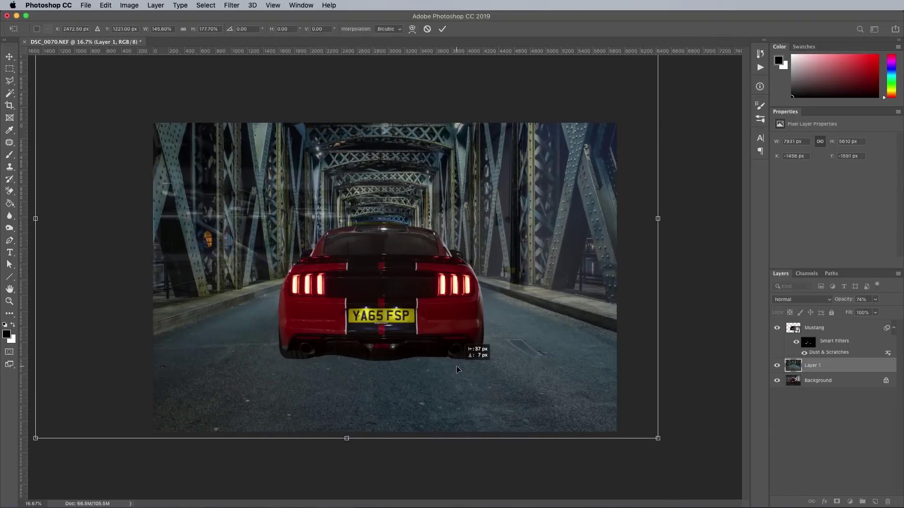
key("Return")
left_click_drag(875, 300, 890, 306)
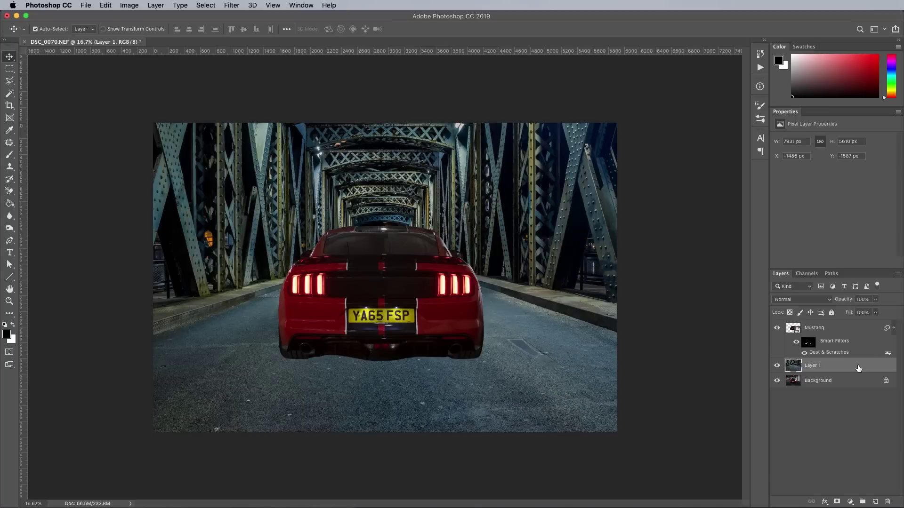
- Rename the bridge photo layer as Bridge and add a layer mask to it
double_click(813, 365)
type("Bridge")
key("Return")
left_click(837, 502)
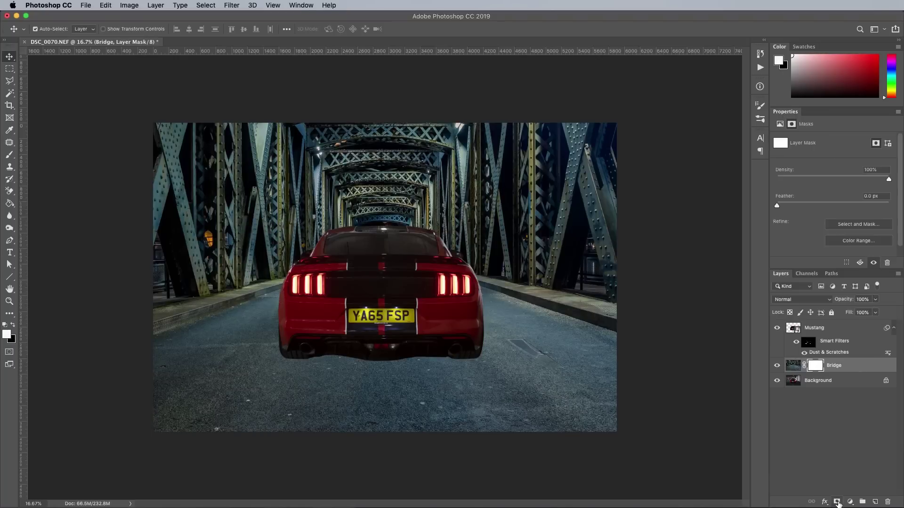
- Outline the bridge photo's road with the Polygonal Lasso, hide that area on the Bridge mask and deselect
key("l")
left_click(137, 355)
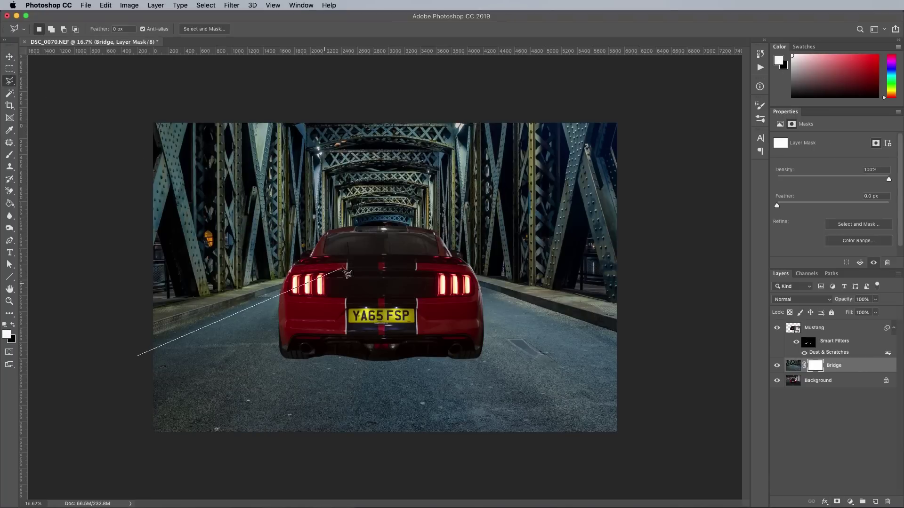
left_click(346, 269)
left_click(479, 288)
left_click(629, 341)
left_click(636, 452)
left_click(135, 447)
left_click(138, 356)
key("super+BackSpace")
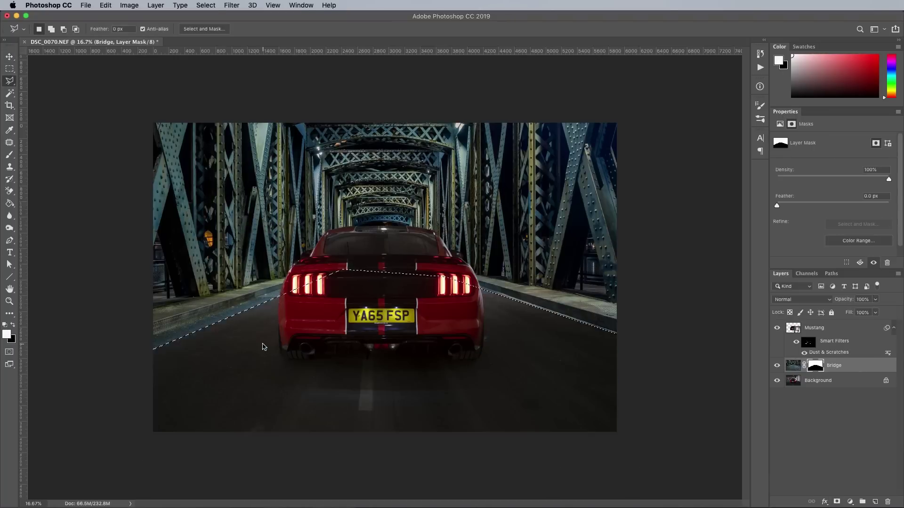
key("super+d")
- Paint black on the Bridge mask along both kerbs with a soft 700 px brush at 100% flow to hide the leftover blue road
key("super+plus")
left_click_drag(268, 403, 359, 363)
key("b")
key("x")
left_click(49, 29)
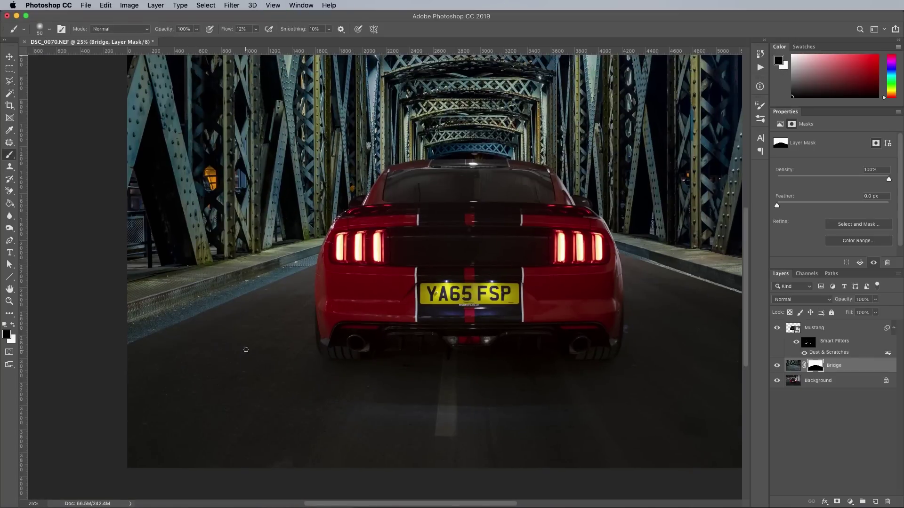
key("bracketright")
key("bracketright")
key("bracketright")
key("bracketright")
key("bracketright")
key("bracketright")
key("bracketright")
key("bracketright")
key("bracketright")
key("bracketright")
key("bracketright")
key("bracketright")
key("bracketright")
key("bracketright")
key("bracketright")
key("bracketright")
left_click(255, 29)
left_click_drag(234, 39, 278, 39)
key("bracketleft")
key("bracketleft")
key("bracketleft")
key("bracketleft")
key("bracketleft")
key("bracketleft")
mouse_move(133, 329)
left_mouse_down()
mouse_move(256, 308)
mouse_move(318, 261)
left_mouse_up()
left_click_drag(628, 257, 728, 288)
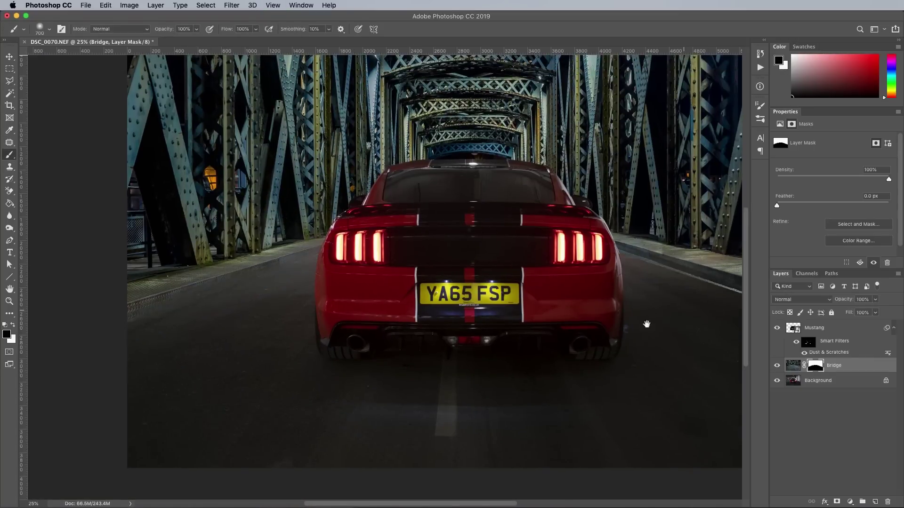
left_click_drag(645, 323, 484, 289)
left_click_drag(494, 235, 661, 290)
- Restore the right-hand kerb on the Bridge mask with a harder 100 px white brush, then mask its road-side edge in black
left_click(49, 30)
left_click_drag(74, 79, 88, 79)
key("super+plus")
left_click_drag(601, 233, 518, 299)
key("x")
key("bracketleft")
key("bracketleft")
key("bracketleft")
key("bracketleft")
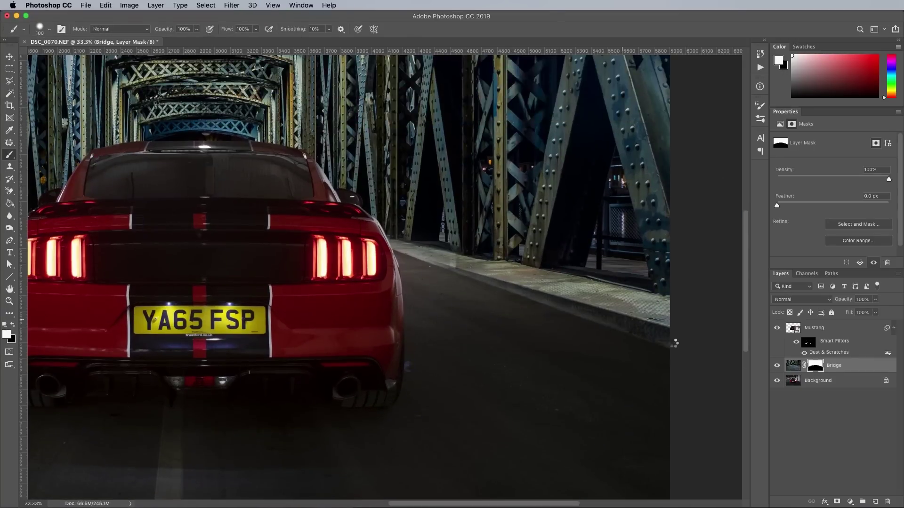
mouse_move(674, 343)
left_mouse_down()
mouse_move(396, 249)
mouse_move(676, 353)
left_mouse_up()
key("x")
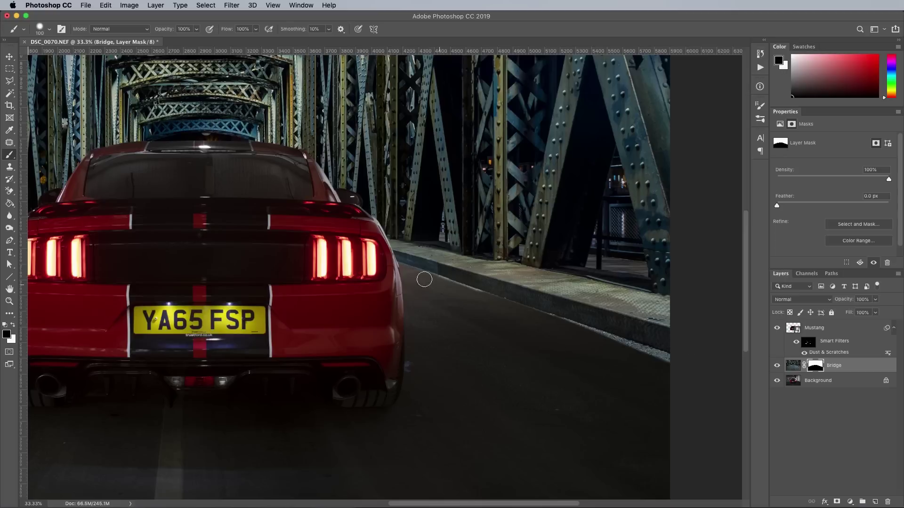
left_click_drag(441, 288, 660, 360)
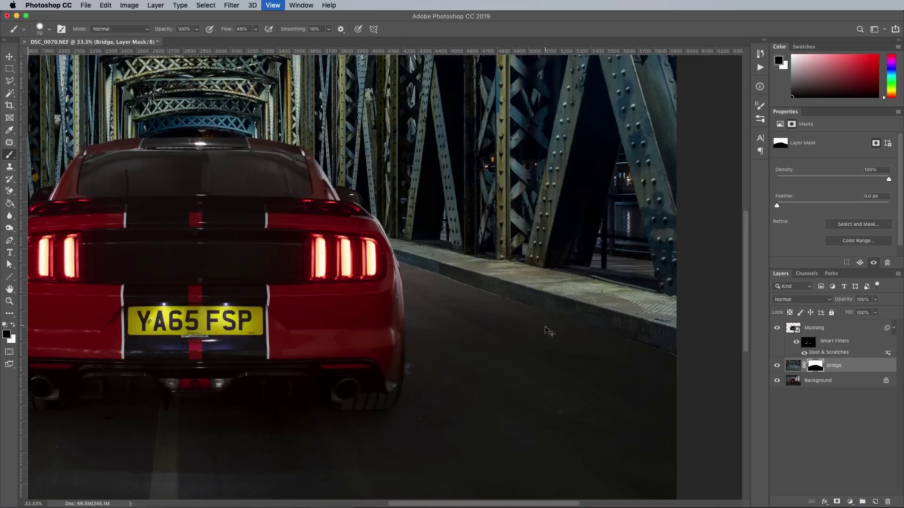
- Restore the left-hand kerb on the Bridge mask in white and paint black along its lower edge to hide the remaining bridge road
key("super+plus")
scroll(560, 303, "right", 5)
scroll(560, 302, "left", 15)
key("x")
mouse_move(145, 256)
left_mouse_down()
mouse_move(220, 240)
mouse_move(391, 169)
mouse_move(377, 170)
mouse_move(446, 162)
mouse_move(395, 190)
left_mouse_up()
key("x")
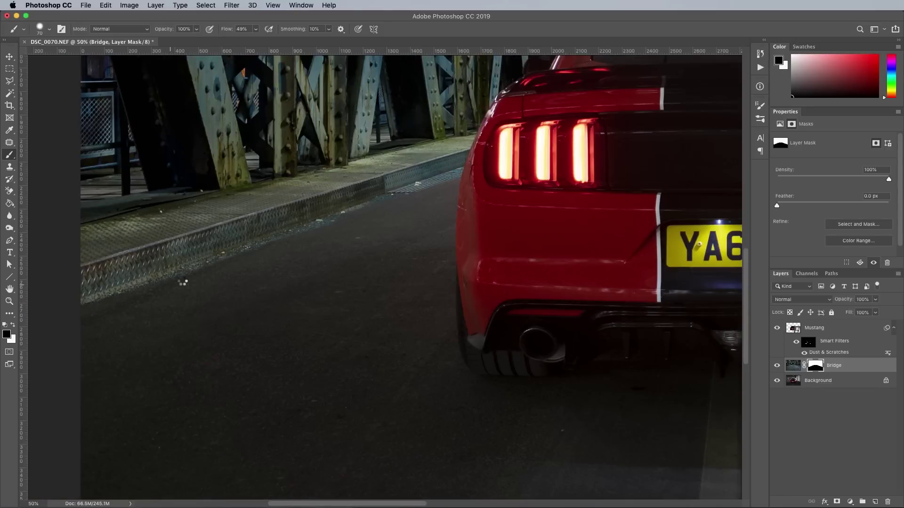
left_click_drag(214, 270, 460, 170)
key("bracketleft")
key("bracketleft")
key("bracketleft")
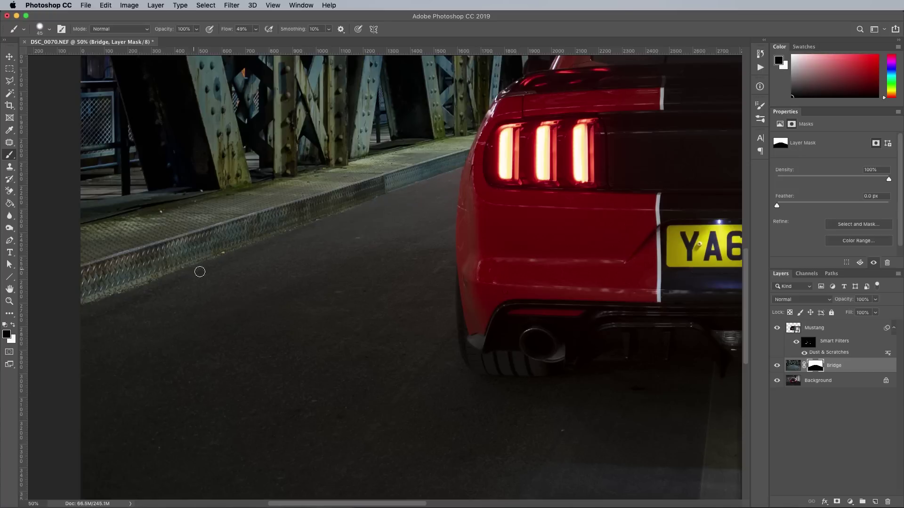
- Compare the car's surroundings with the Bridge layer hidden and shown, examining the edges around the roof and windows
key("super+0")
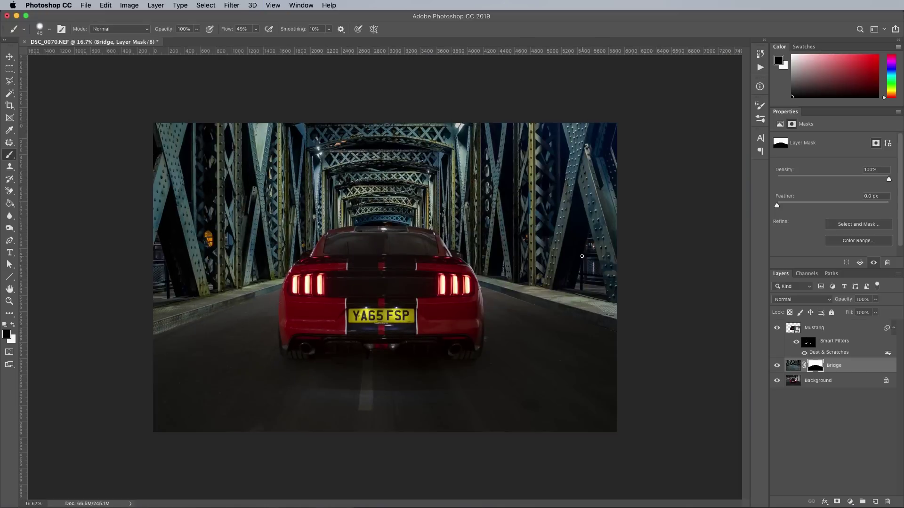
key("super+equal")
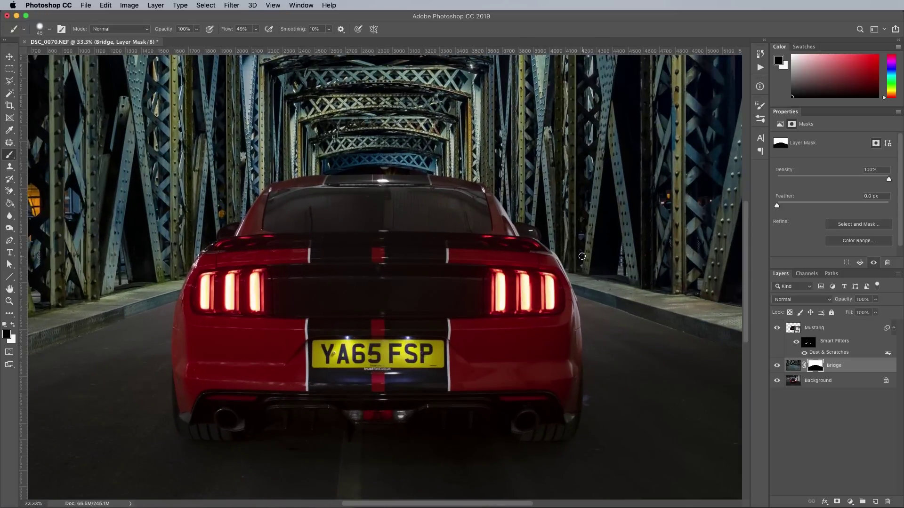
left_click(777, 365)
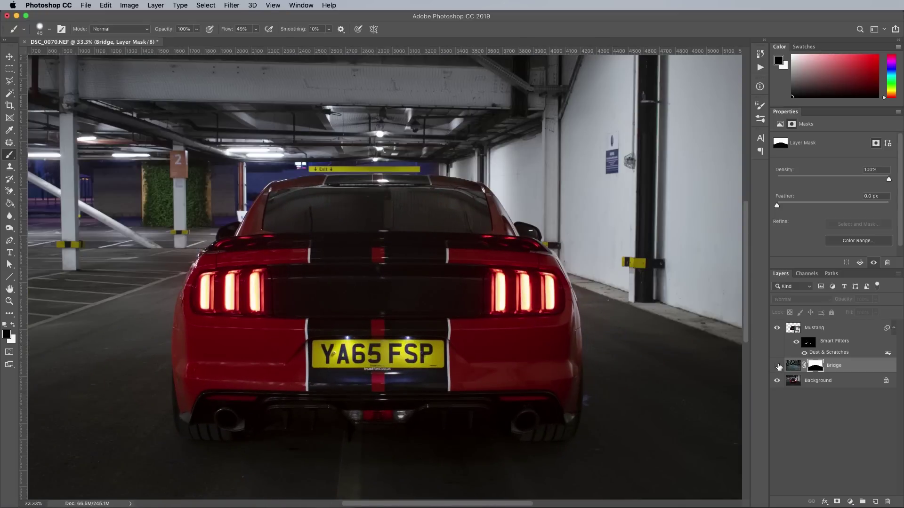
key("super+equal")
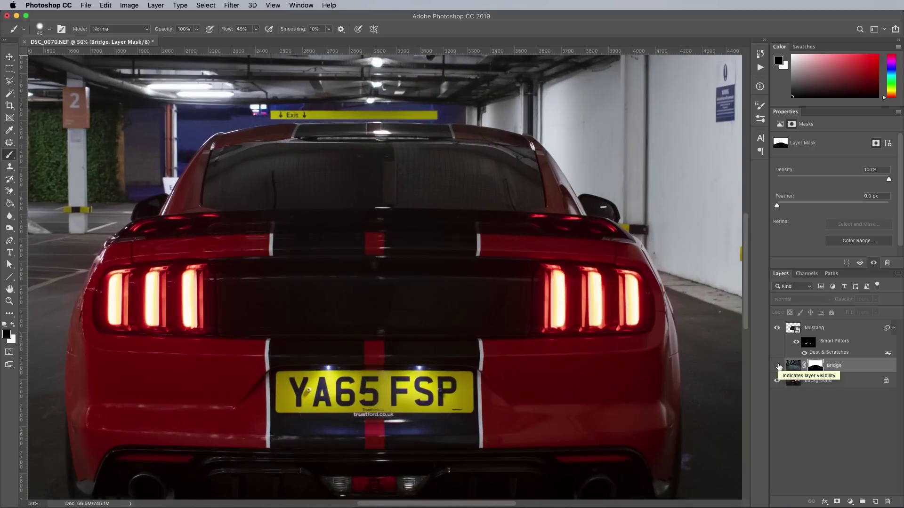
left_click(777, 365)
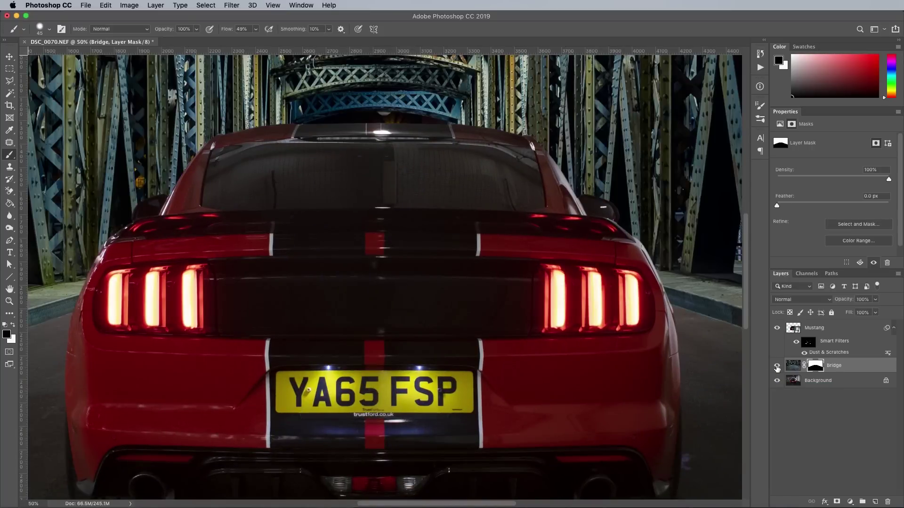
left_click_drag(370, 183, 462, 310)
left_click(777, 366)
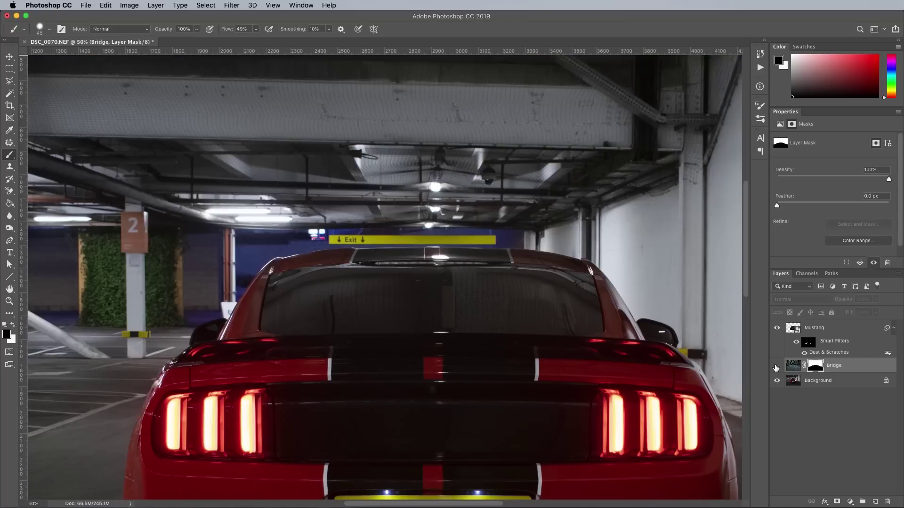
left_click(777, 365)
key("super+minus")
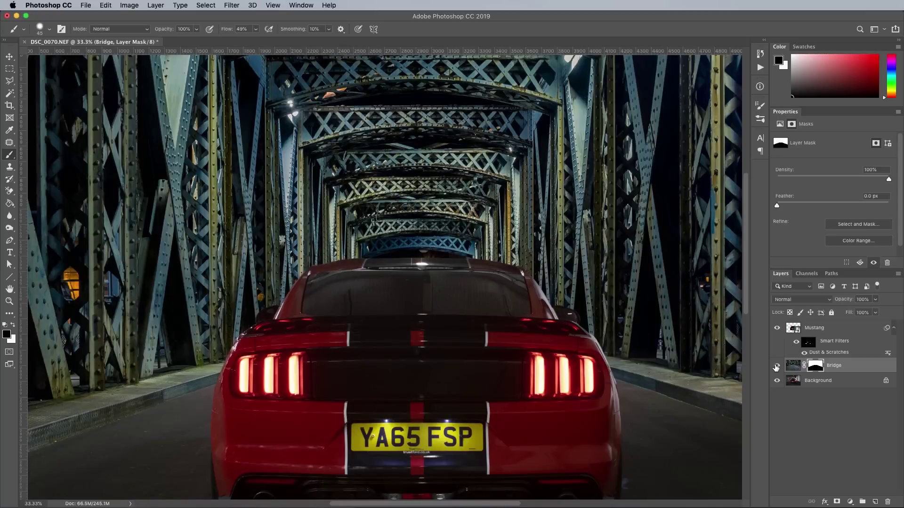
- Convert the Bridge layer to a smart object and apply a Gaussian Blur with a 3.0-pixel radius
key("super+2")
right_click(861, 367)
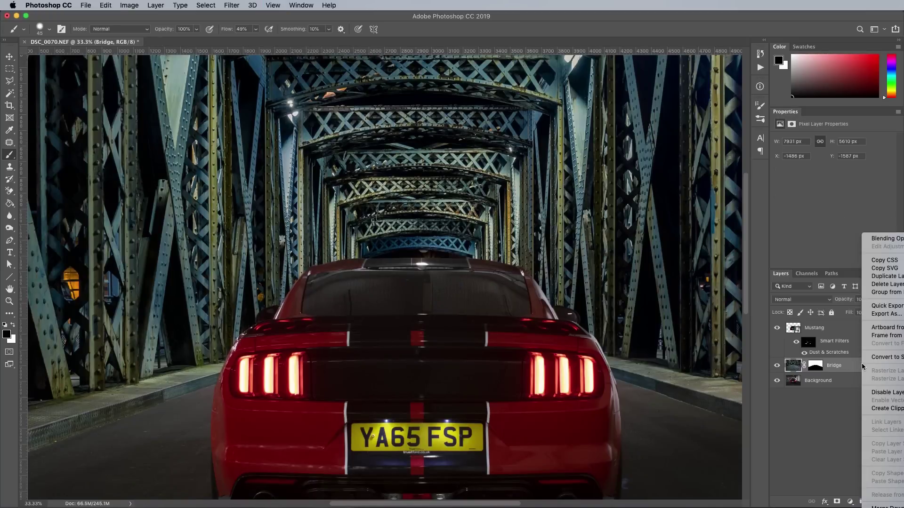
left_click(876, 359)
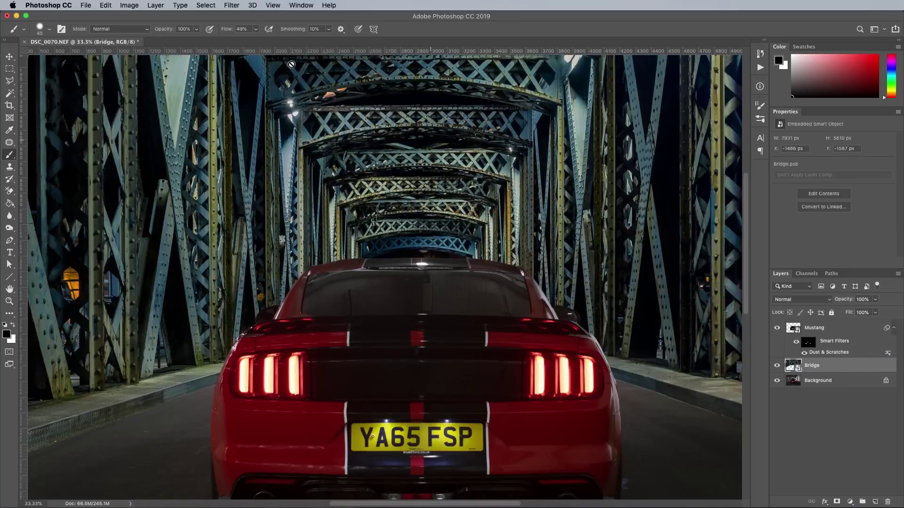
left_click(215, 5)
mouse_move(232, 5)
mouse_move(271, 121)
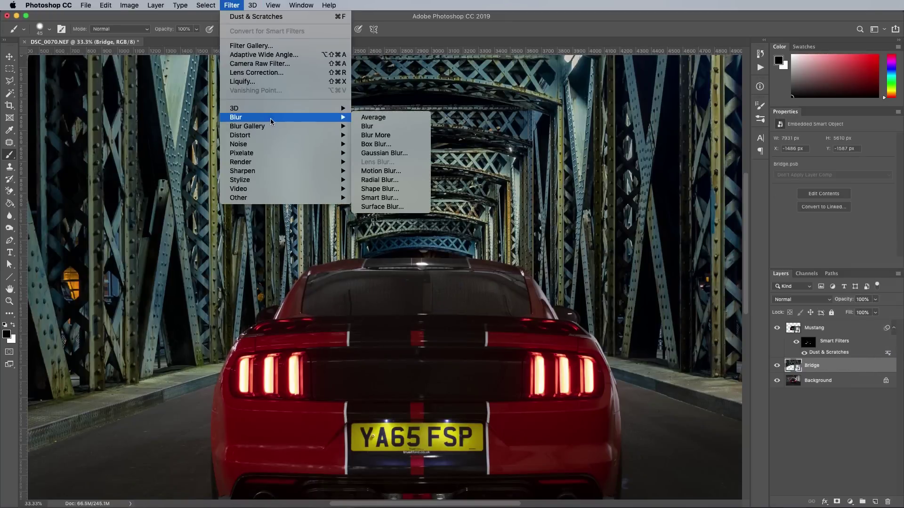
left_click(383, 153)
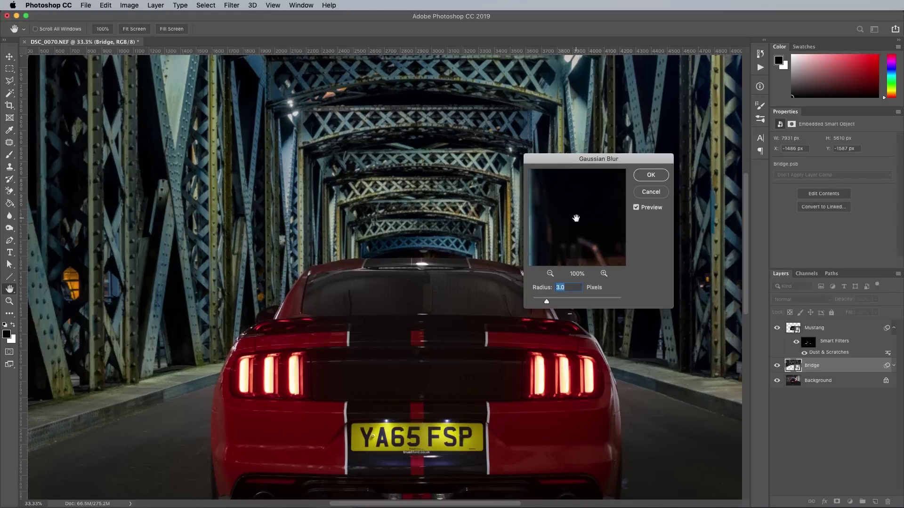
key("Return")
- Paint black on the Bridge's filter mask with a soft 1600 px brush over the girders on both sides to remove the blur there
left_click(808, 380)
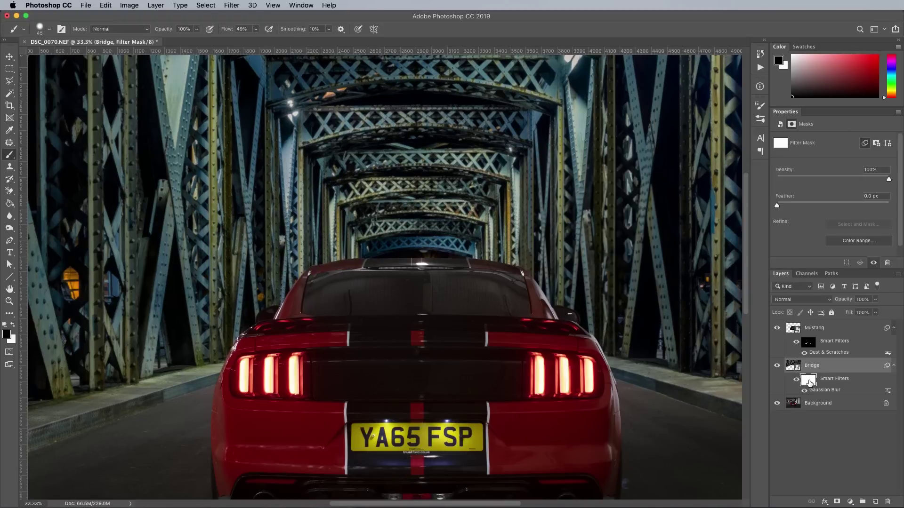
key("super+minus")
key("super+minus")
left_click(49, 30)
left_click_drag(78, 70, 71, 69)
left_click(487, 101)
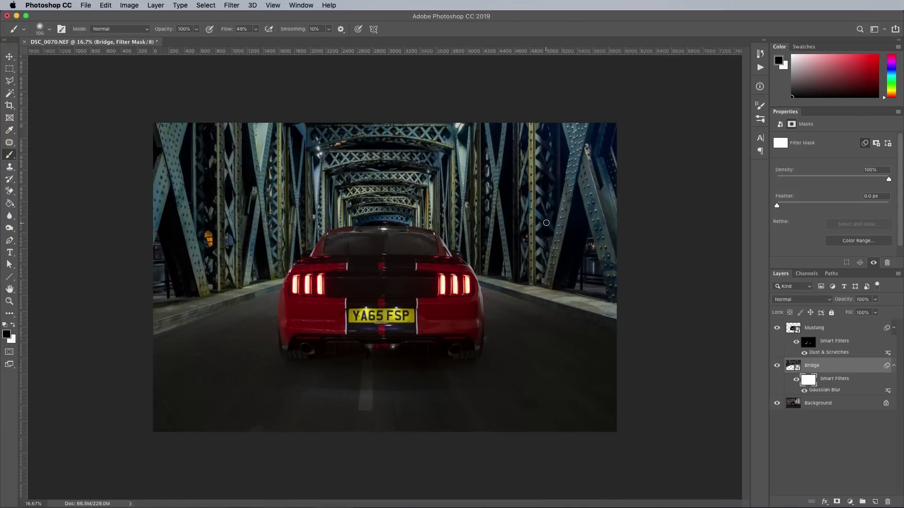
key("]")
key("]")
key("]")
key("]")
key("]")
key("]")
key("]")
key("]")
key("]")
key("]")
key("]")
key("]")
key("]")
key("]")
key("]")
key("]")
key("]")
key("]")
key("]")
key("]")
mouse_move(578, 198)
left_mouse_down()
mouse_move(532, 177)
mouse_move(592, 178)
mouse_move(532, 193)
mouse_move(551, 118)
left_mouse_up()
left_click_drag(175, 264, 232, 192)
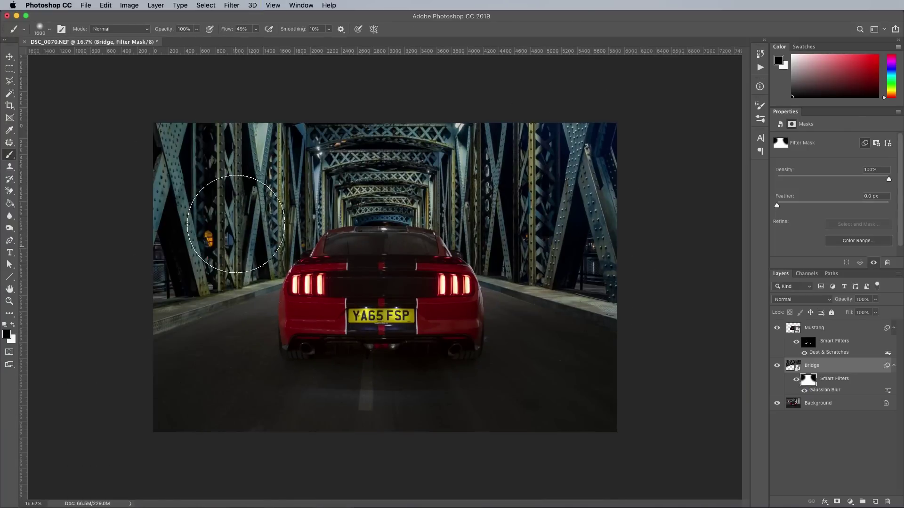
- Examine the masked Gaussian Blur on the bridge girders around the car
key("x")
key("super+equal")
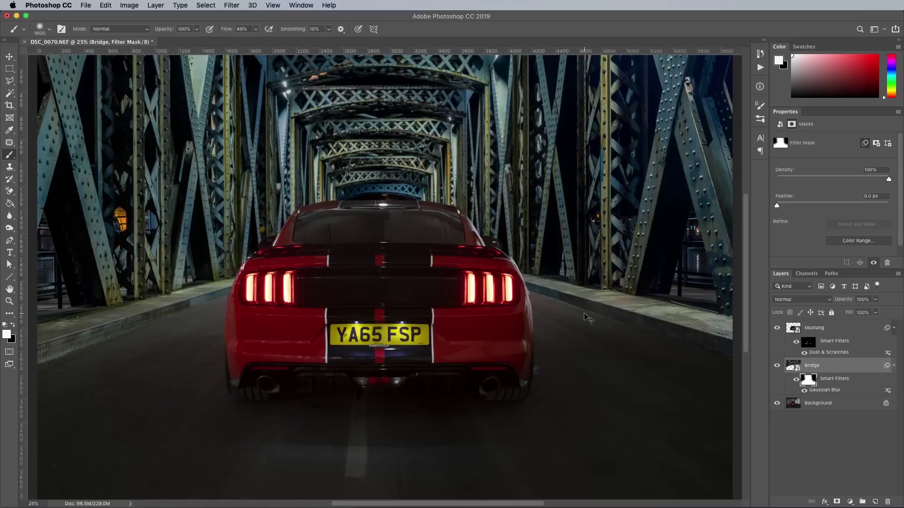
left_click(795, 380)
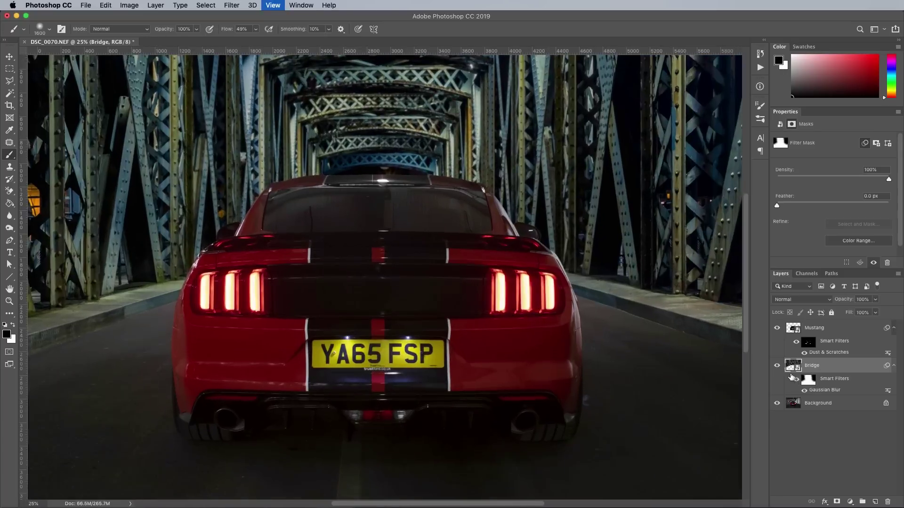
key("super+plus")
left_click_drag(296, 217, 408, 260)
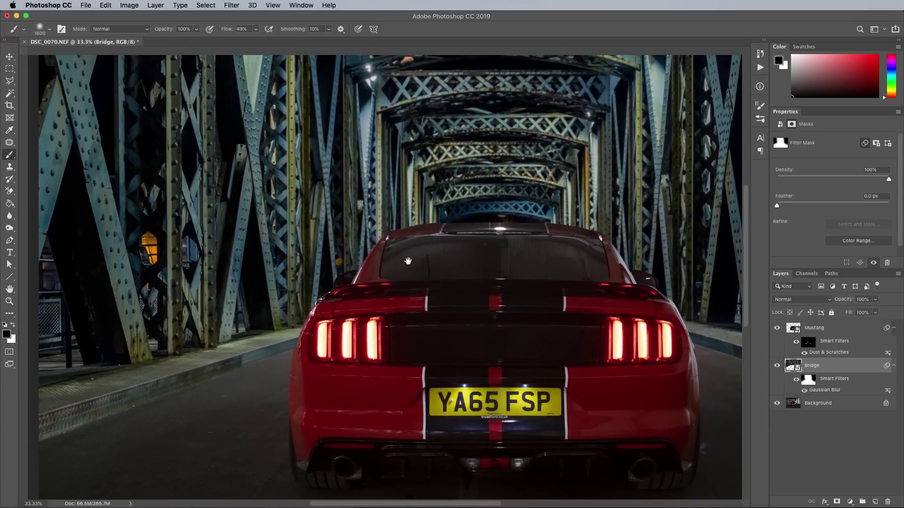
key("super+minus")
key("super+r")
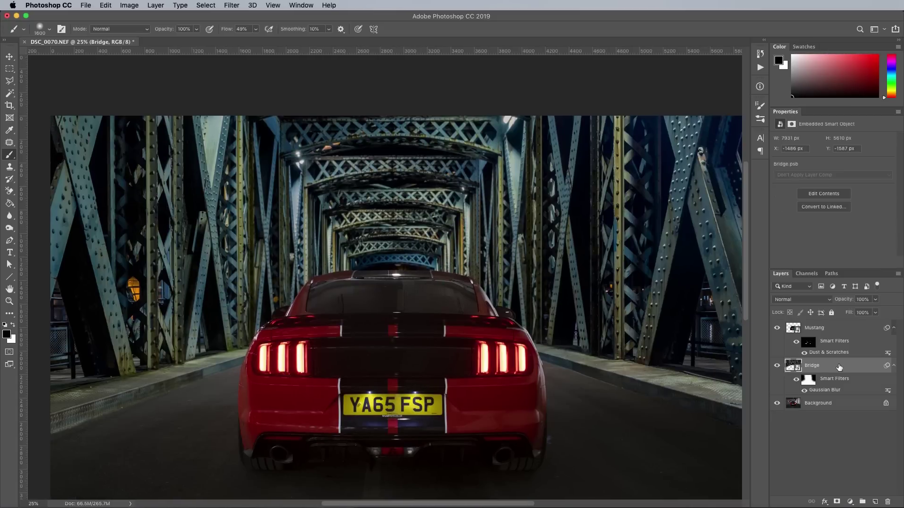
- Convert the Bridge layer to a smart object again and add 3% Gaussian, monochromatic noise to it
right_click(839, 367)
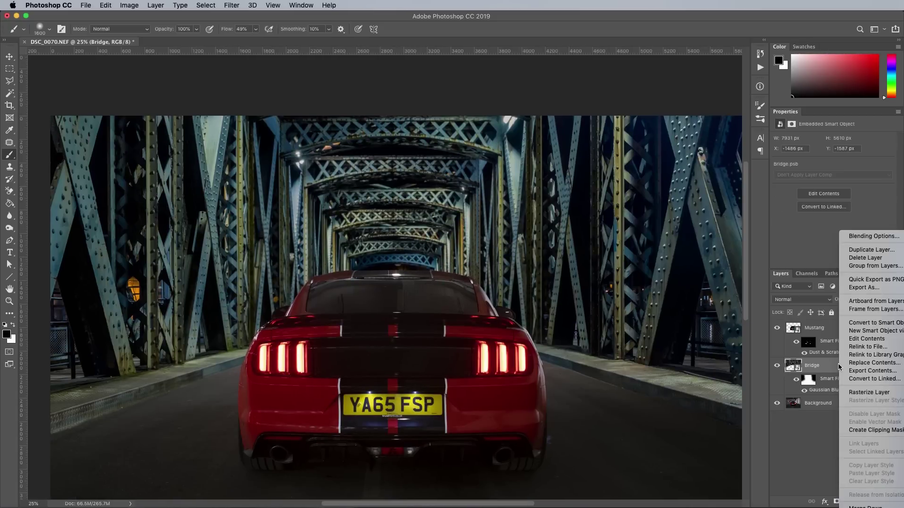
left_click(861, 323)
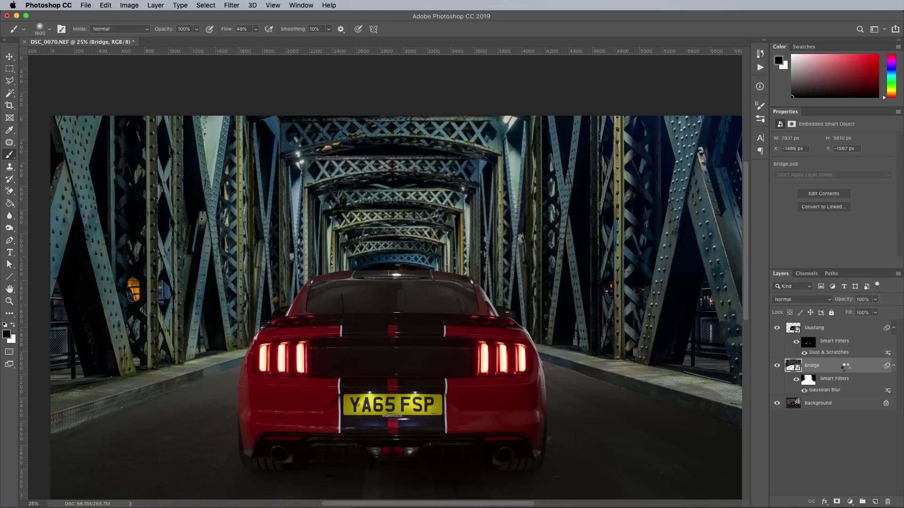
key("super+plus")
left_click(231, 5)
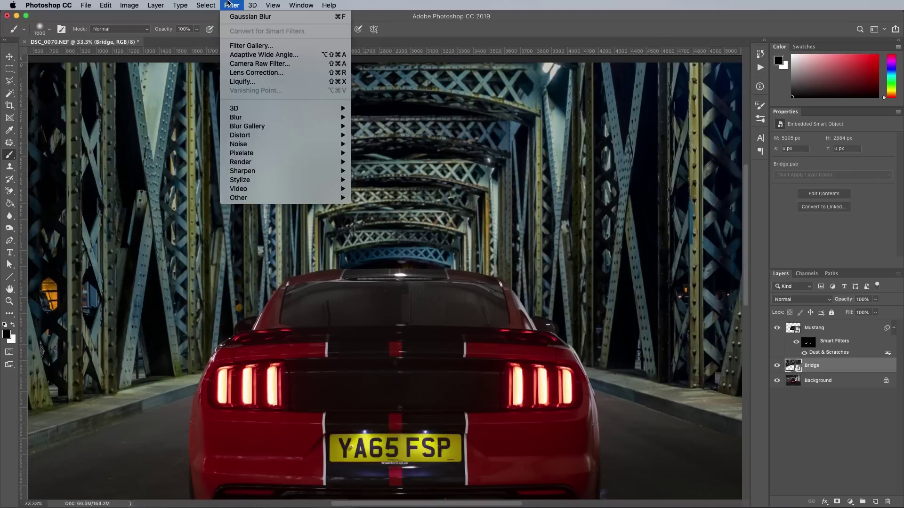
mouse_move(254, 144)
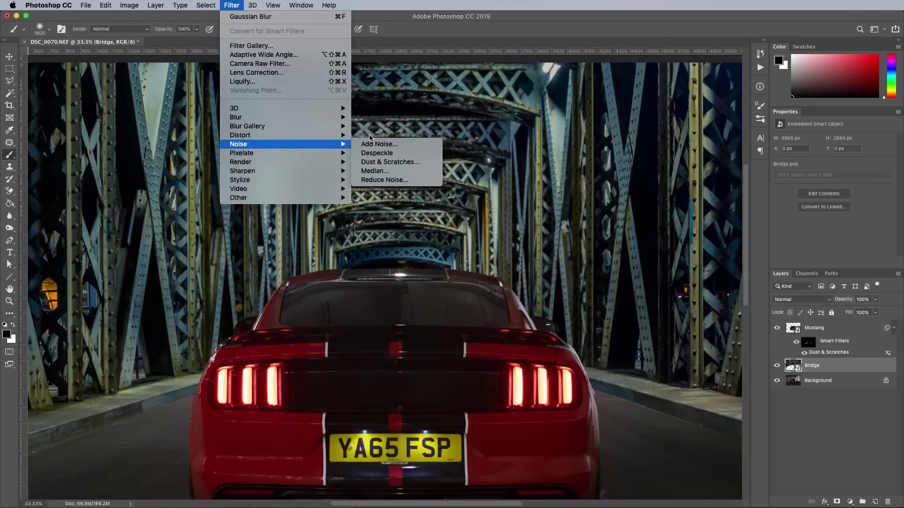
left_click(374, 145)
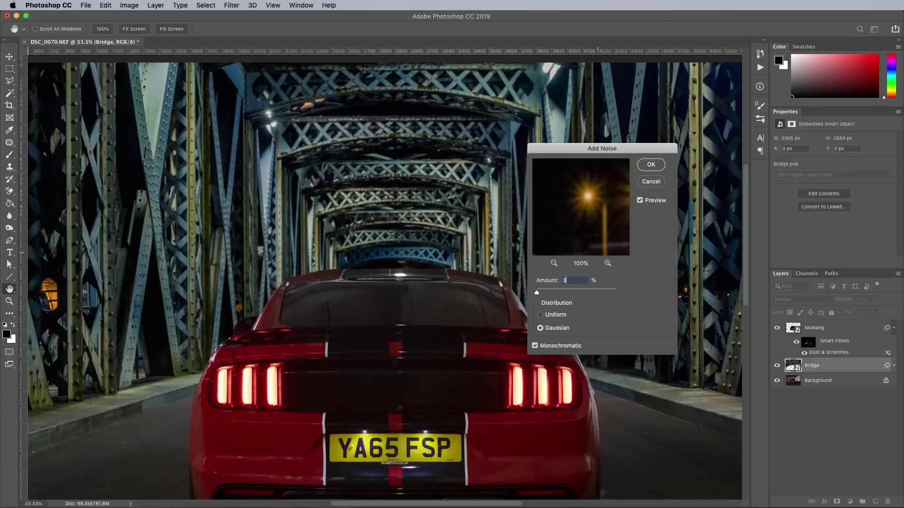
key("Return")
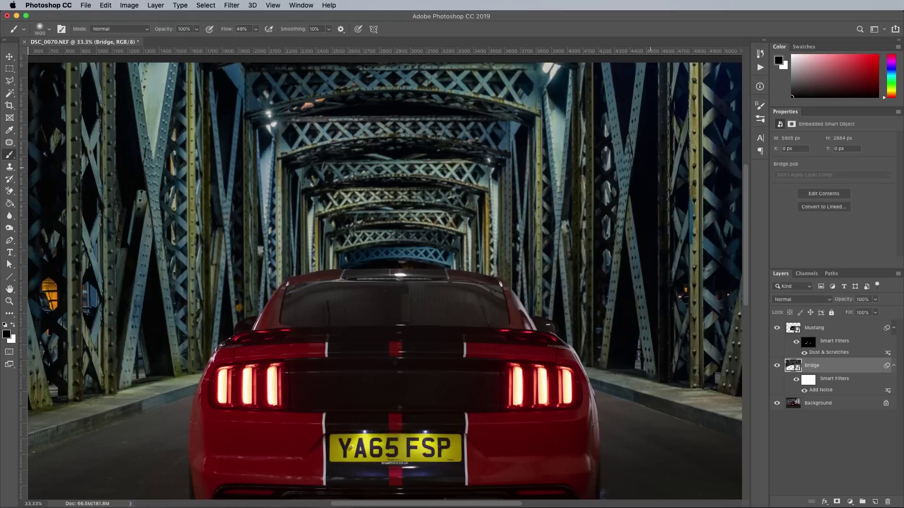
- Add a Color Balance adjustment above the Bridge layer and adjust the colour of its shadows
key("super+minus")
key("super+minus")
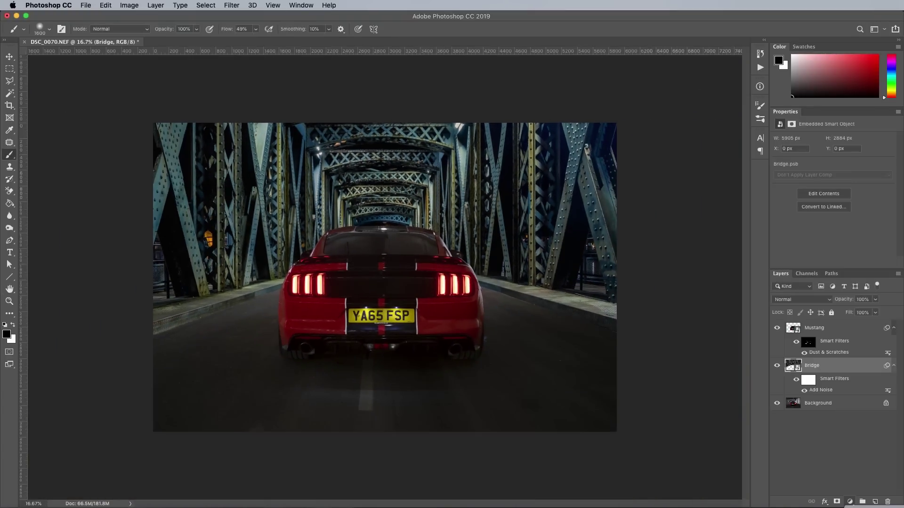
left_click(850, 502)
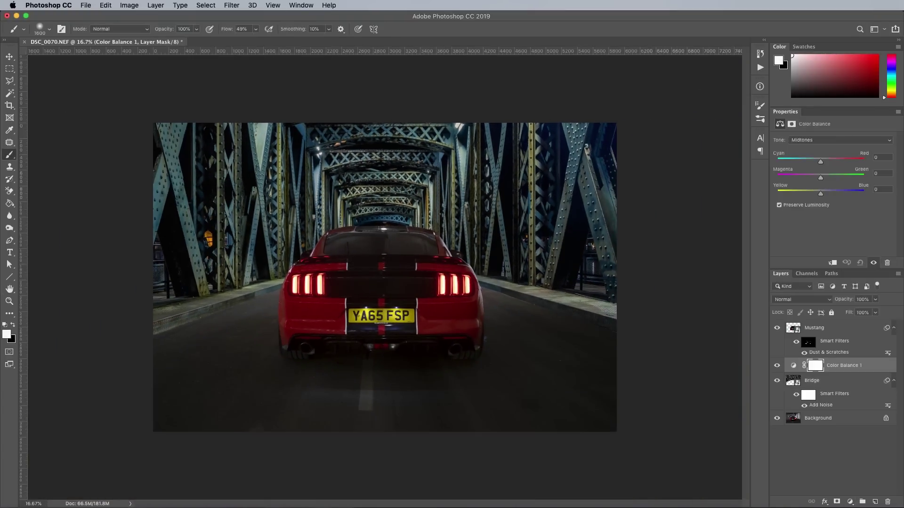
key("super+plus")
mouse_move(586, 218)
left_mouse_down()
mouse_move(597, 265)
mouse_move(588, 232)
left_mouse_up()
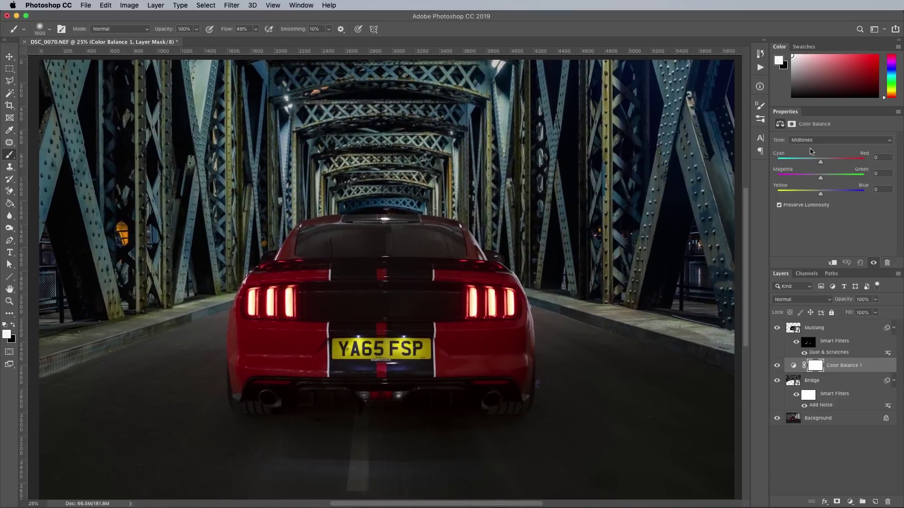
left_click(812, 140)
left_click(811, 132)
mouse_move(821, 162)
left_mouse_down()
mouse_move(808, 164)
mouse_move(823, 162)
mouse_move(818, 178)
left_mouse_up()
left_click_drag(820, 194, 816, 195)
- Fine-tune the Bridge's Color Balance in the remaining tonal ranges, shifting the highlights slightly towards cyan
left_click(817, 142)
left_click(817, 149)
left_click(819, 140)
left_click(818, 149)
left_click_drag(820, 161, 818, 162)
mouse_move(821, 194)
left_mouse_down()
mouse_move(813, 194)
mouse_move(820, 194)
left_mouse_up()
- Add a Curves adjustment above the Mustang layer and clip it to the car
left_click(841, 328)
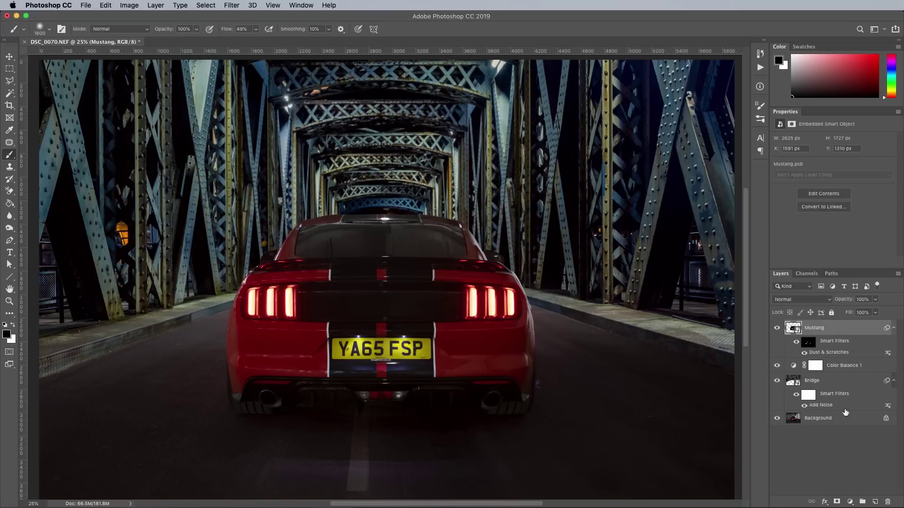
left_click(850, 502)
left_click(819, 381)
left_click_drag(844, 341, 842, 333)
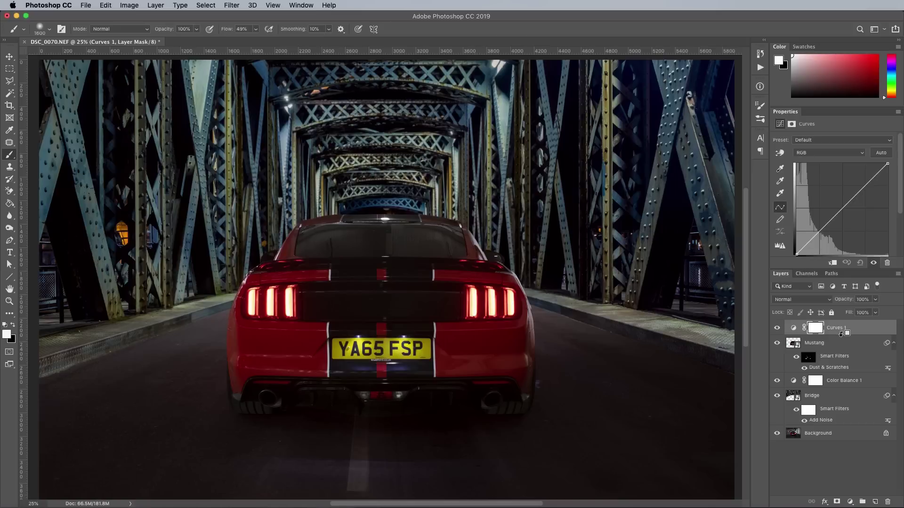
left_click(842, 333, "alt")
- Shape the Mustang's curve by pulling in the white point, anchoring the shadows and raising the highlights
mouse_move(796, 254)
left_mouse_down()
mouse_move(796, 242)
mouse_move(795, 257)
left_mouse_up()
left_click_drag(887, 164, 881, 163)
left_click_drag(850, 198, 811, 240)
left_click(811, 240)
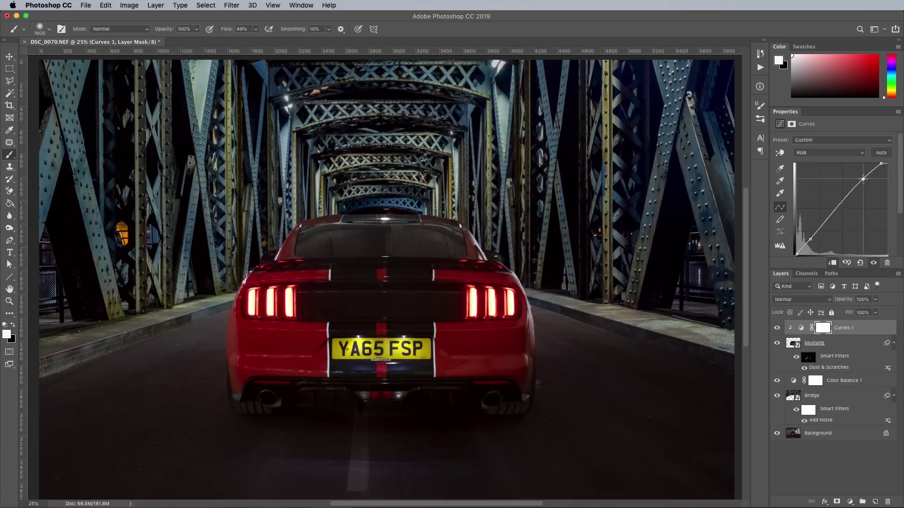
left_click(869, 177)
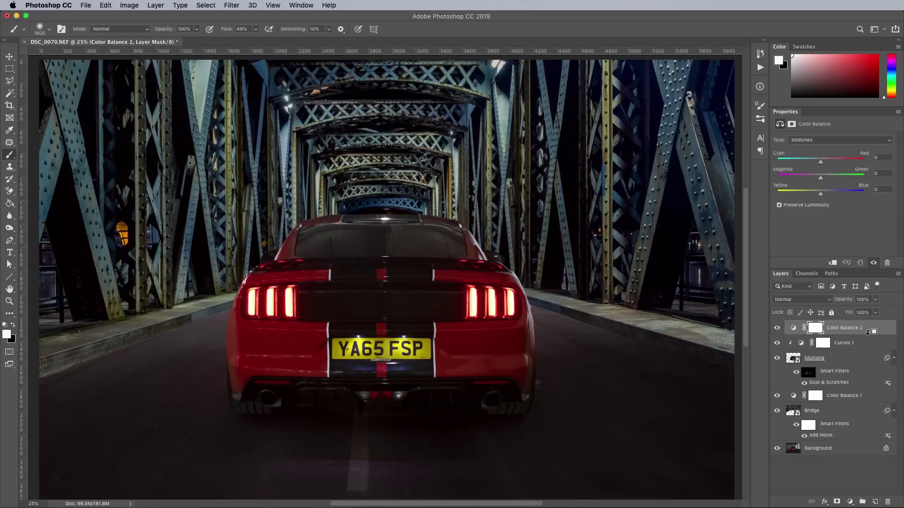
- Clip a second Color Balance adjustment to the Mustang, shifting its shadows towards magenta and its highlights towards blue
left_click(867, 333, "alt")
left_click(840, 140)
left_click(809, 131)
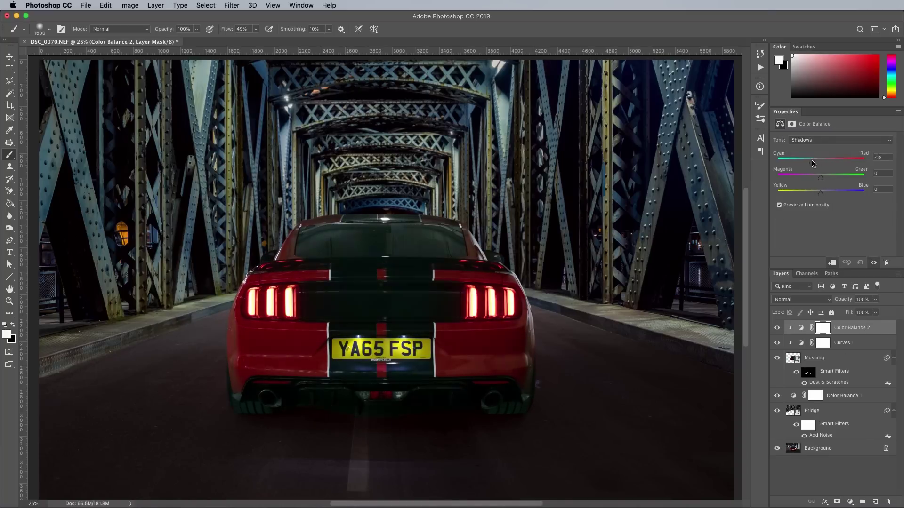
left_click_drag(822, 180, 816, 180)
left_click(828, 140)
left_click(819, 148)
left_click(819, 139)
left_click(819, 150)
left_click_drag(820, 193, 829, 194)
- Trace a closed Pen path around the Mustang's rear window with the Mustang layer selected
left_click(847, 358)
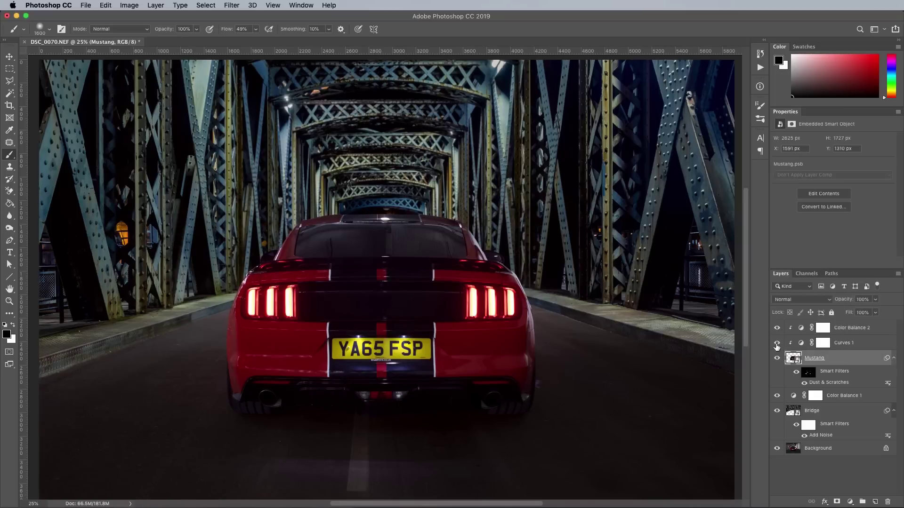
key("super+plus")
key("super+plus")
key("super+plus")
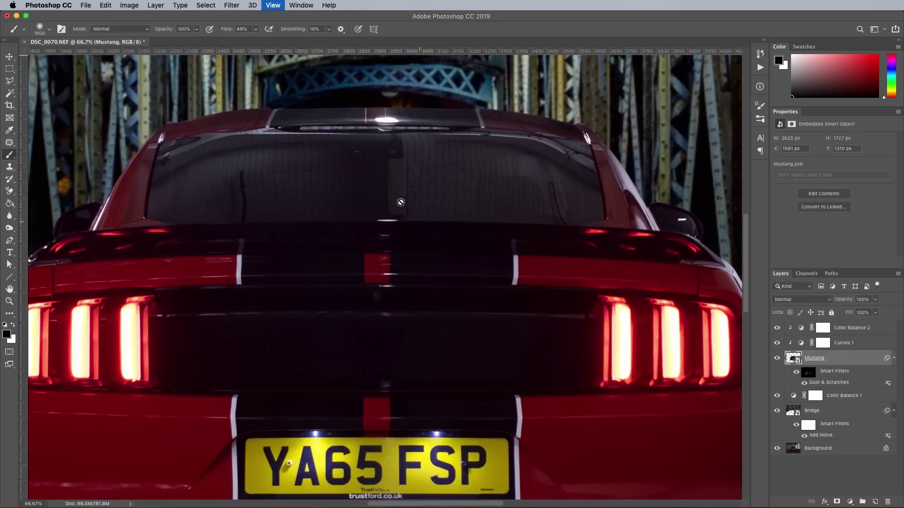
left_click_drag(351, 188, 440, 247)
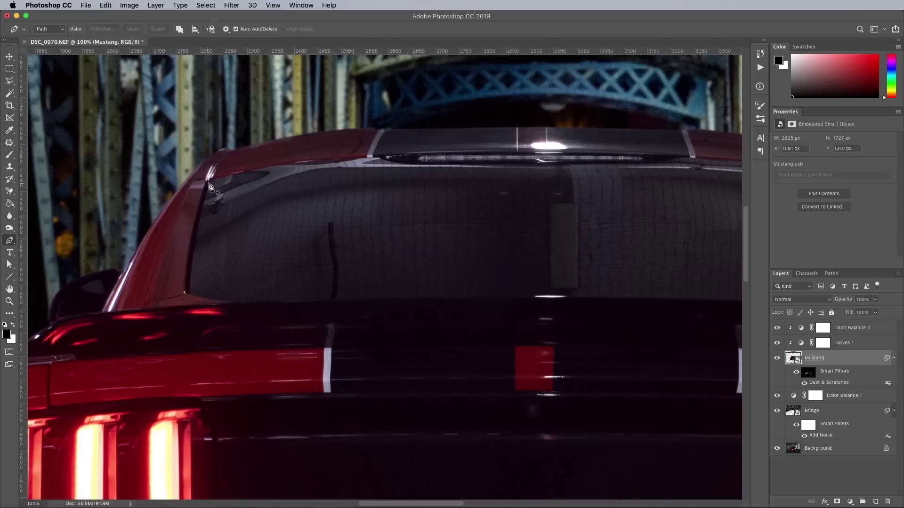
left_click(277, 302)
scroll(376, 283, "right", 10)
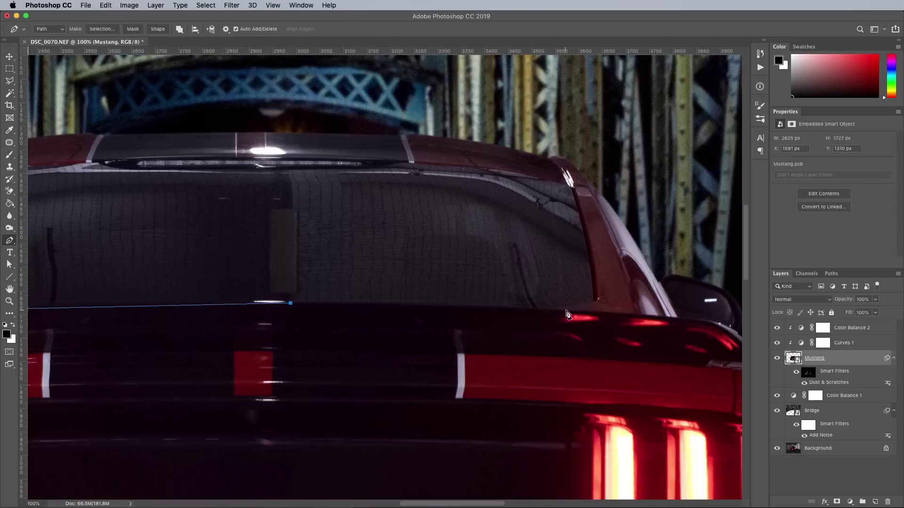
left_click(592, 301)
left_click(591, 257)
left_click(571, 185)
left_click(585, 225)
left_click(409, 163)
left_click_drag(343, 171, 495, 203)
left_click(361, 177)
left_click(320, 169)
left_click(149, 192)
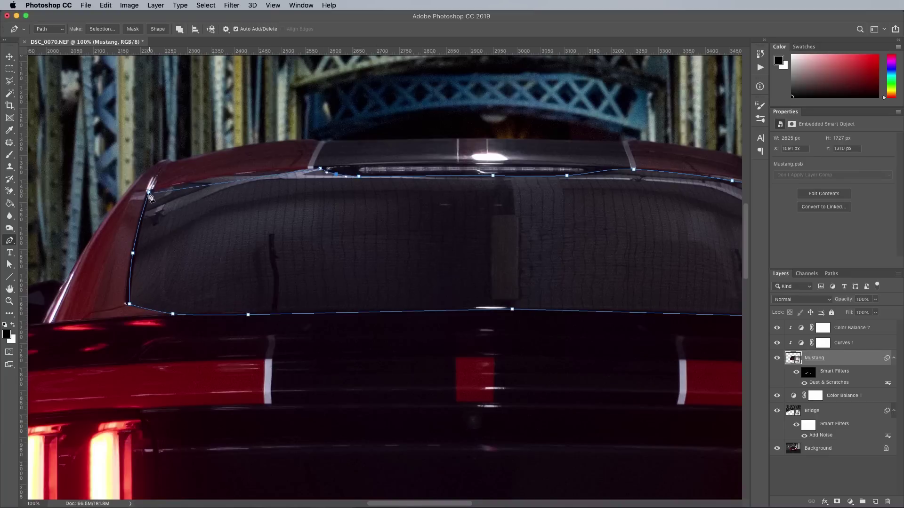
- Turn the rear window path into a selection and copy that area onto its own layer
key("super+Return")
key("super+j")
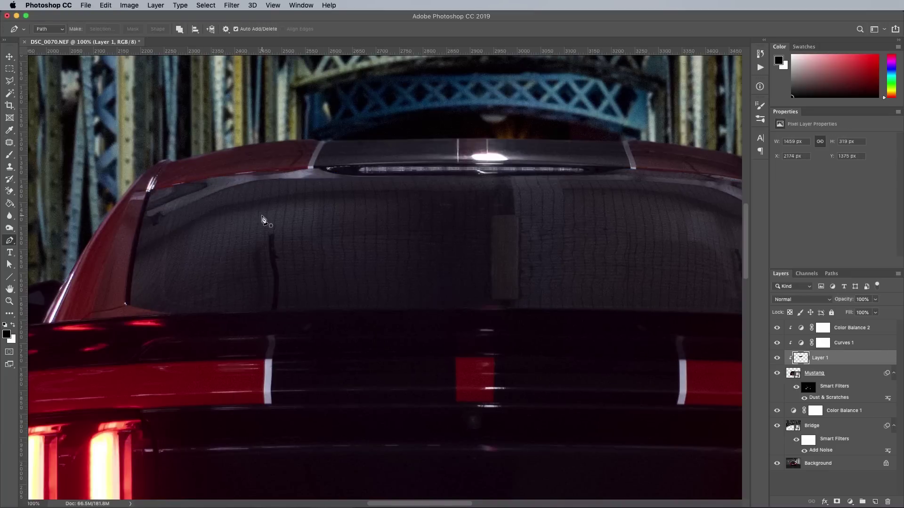
scroll(263, 219, "right", 5)
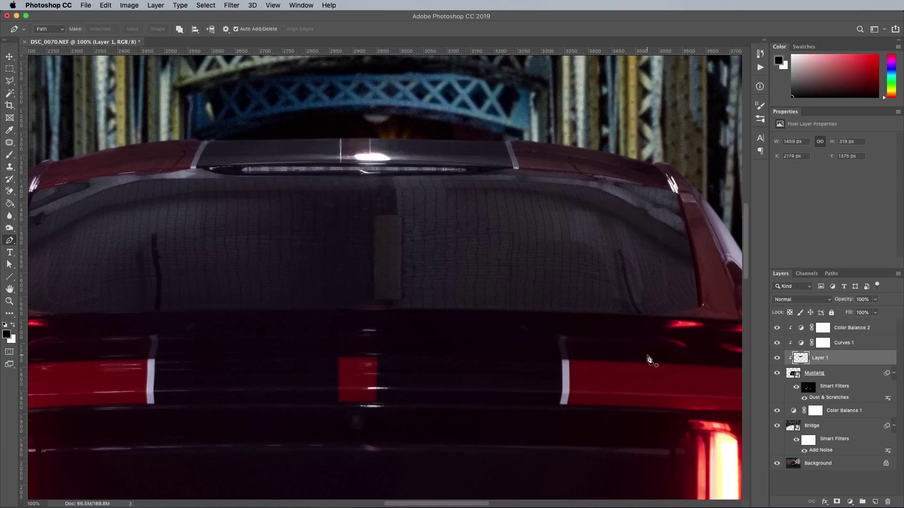
- Convert the rear window layer to a smart object and apply Dust & Scratches to smooth out its fine heating lines
right_click(857, 358)
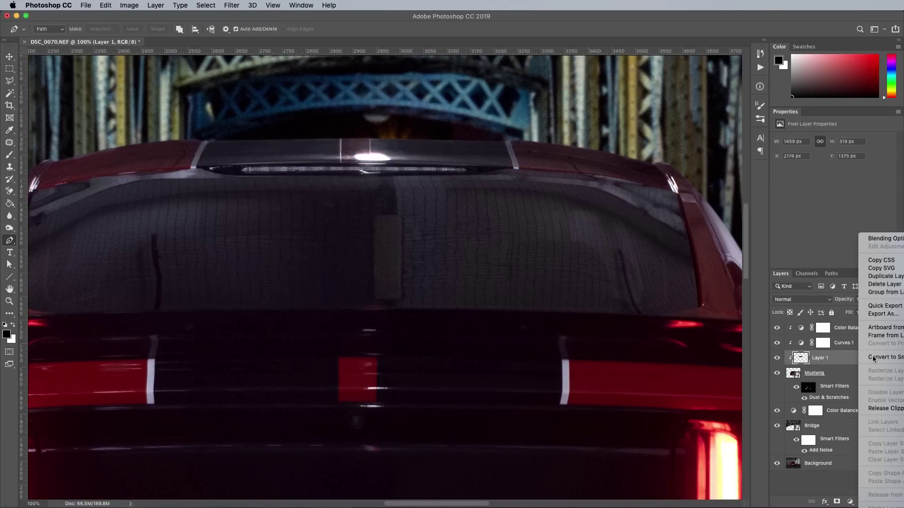
left_click(872, 357)
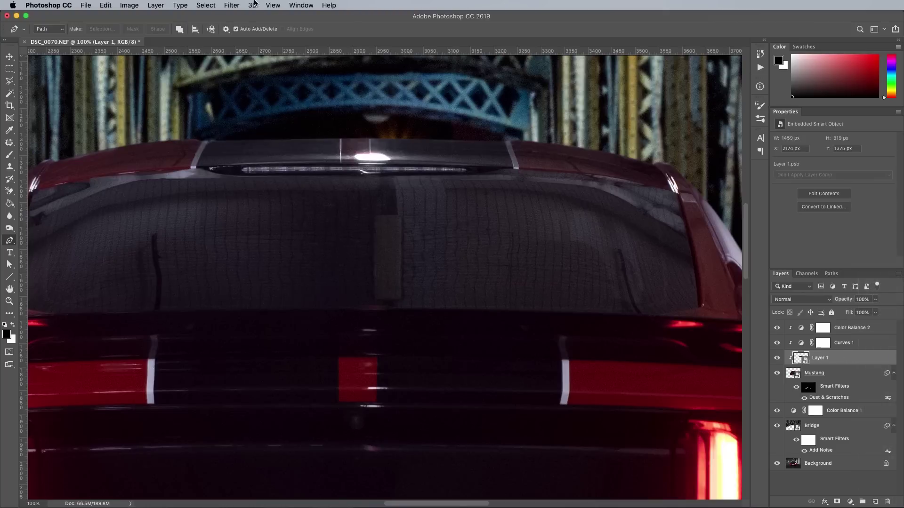
left_click(232, 5)
mouse_move(264, 143)
left_click(384, 162)
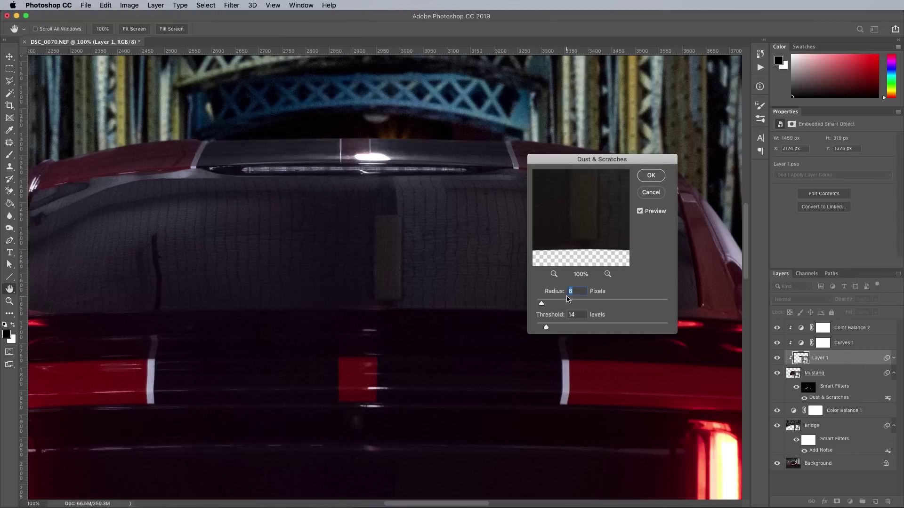
double_click(569, 315)
key("Return")
key("p")
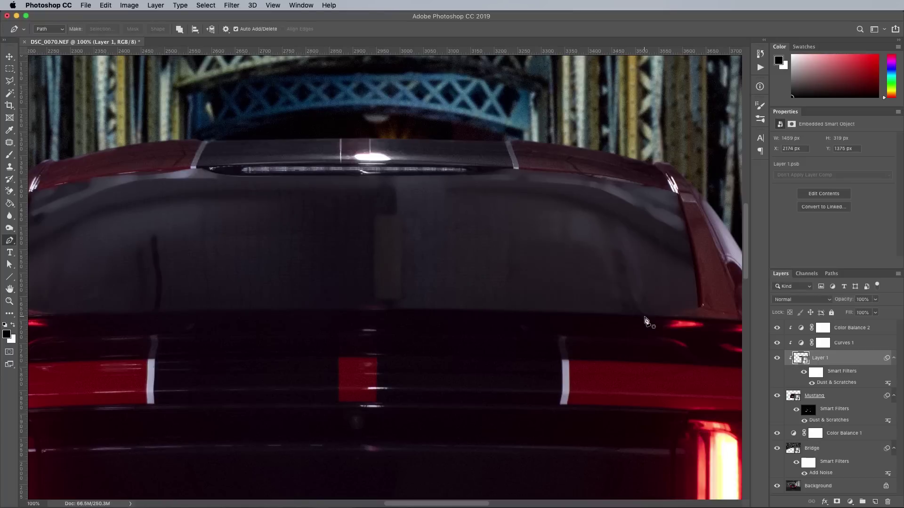
- Move the rear window layer above Color Balance 2 and release it from the clipping group
key("super+minus")
key("super+minus")
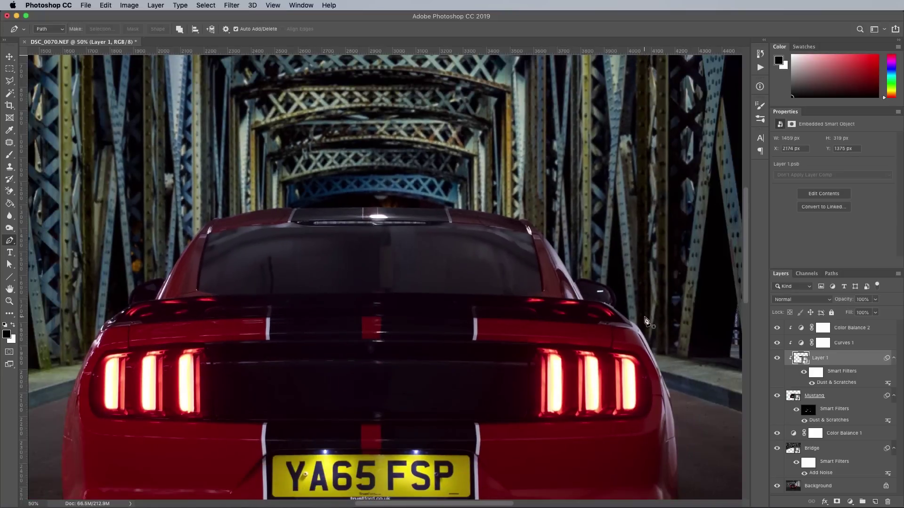
left_click_drag(845, 361, 845, 327)
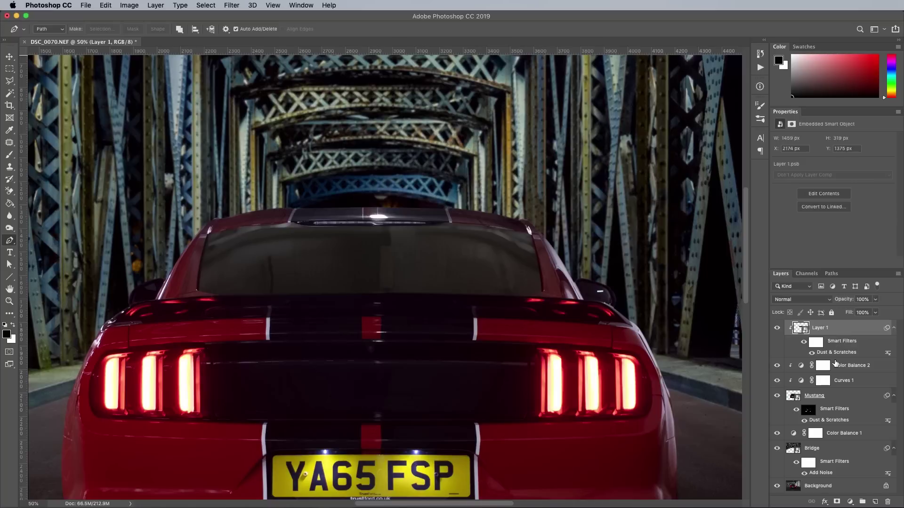
left_click(837, 354, "alt")
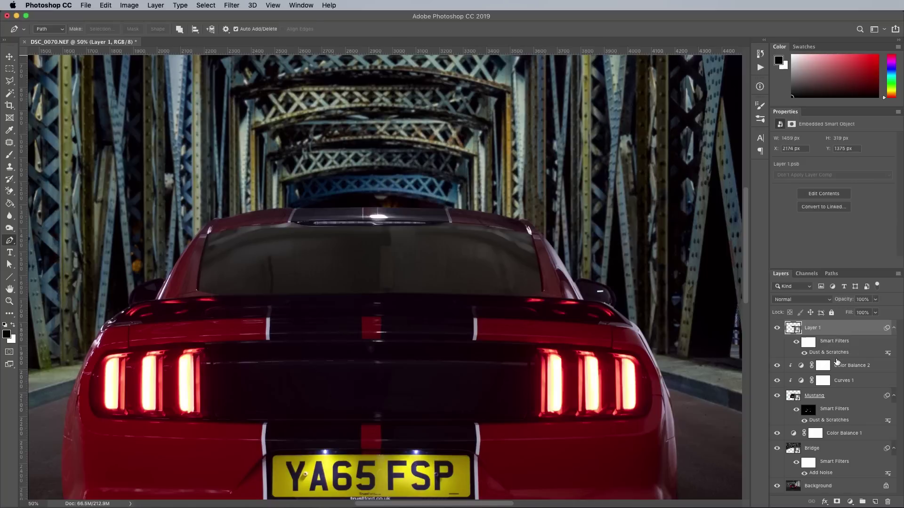
- Apply a Color Balance smart filter to the rear window layer, adjusting midtones, shadows and highlights to match the car's cooler tint
key("super+b")
mouse_move(584, 217)
left_mouse_down()
mouse_move(596, 218)
mouse_move(578, 228)
mouse_move(588, 240)
mouse_move(582, 217)
left_mouse_up()
left_click(518, 267)
left_click_drag(584, 228, 586, 231)
left_click_drag(584, 241, 588, 220)
left_click(610, 267)
left_click_drag(584, 228, 583, 230)
key("Return")
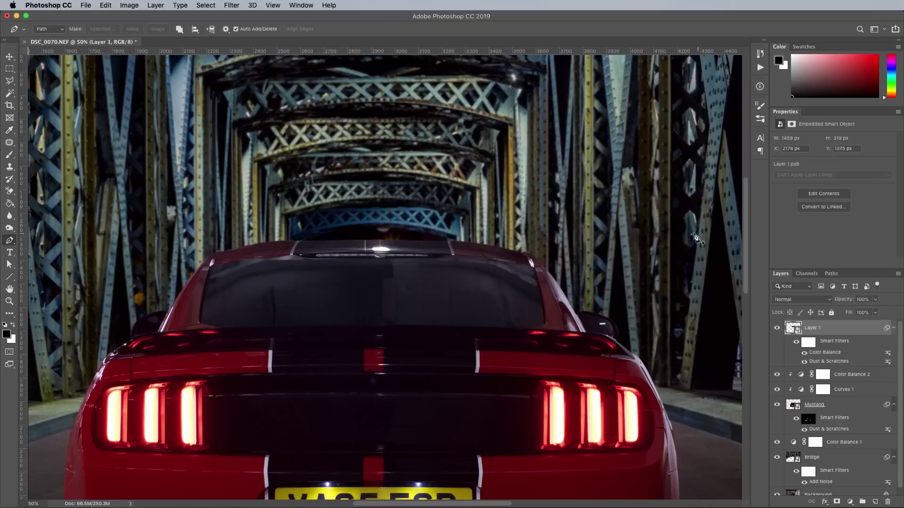
- Apply Levels to the rear window layer with the black input level at 8 to darken the glass
key("super+alt+l")
key("super+minus")
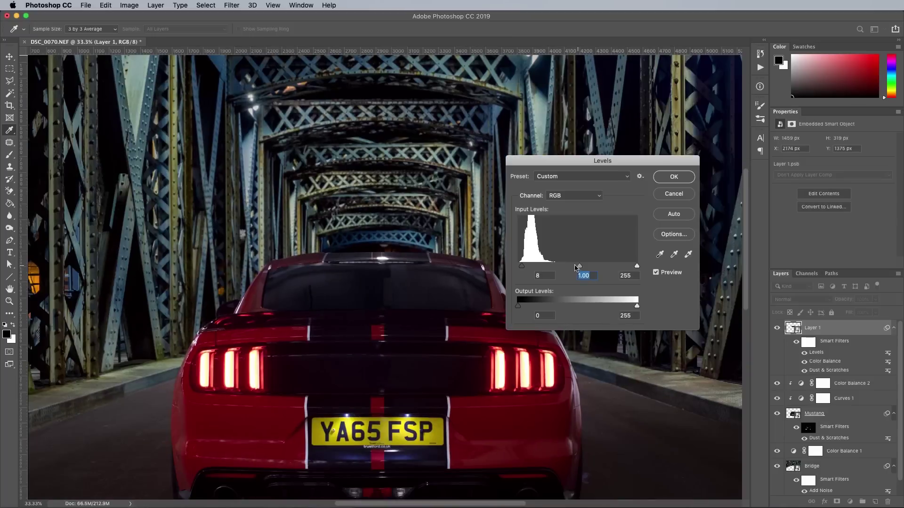
left_click(674, 178)
key("p")
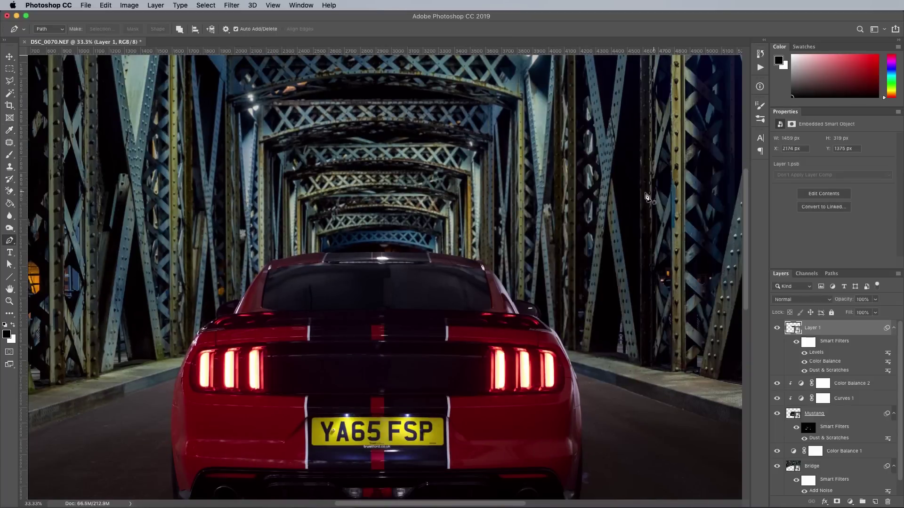
- Select the bridge arches above the car with a rectangular marquee, then copy them merged and paste them as a new layer
key("m")
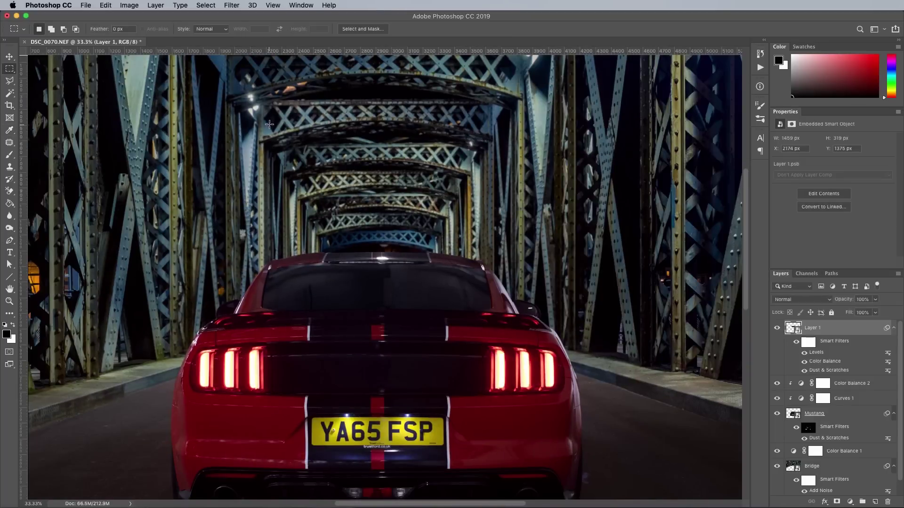
left_click_drag(262, 72, 499, 230)
left_click(105, 6)
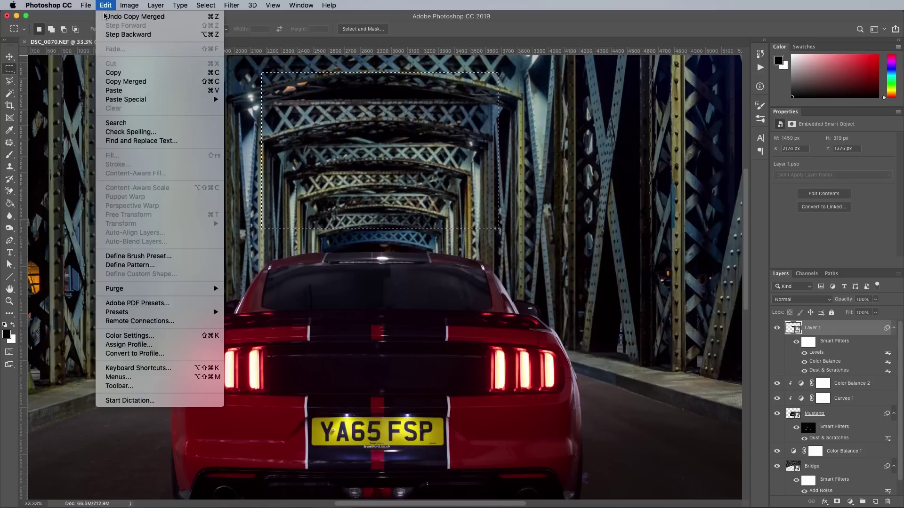
left_click(130, 81)
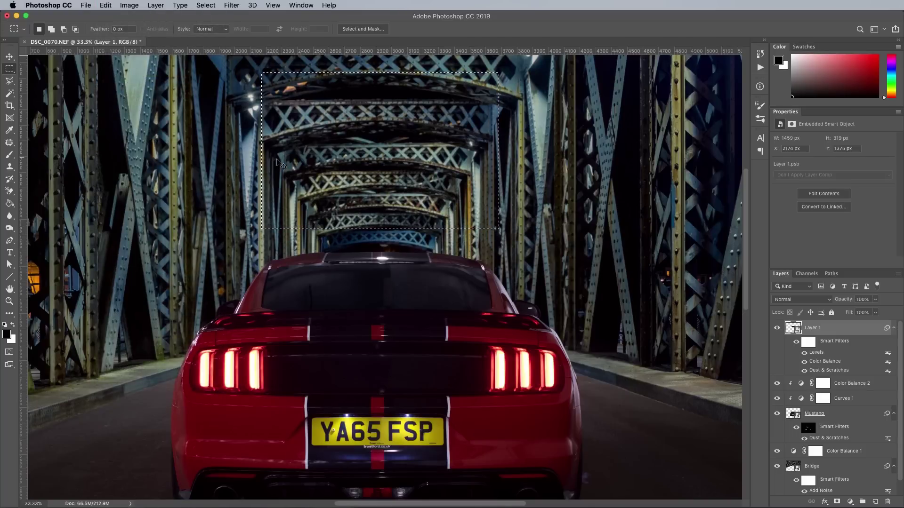
key("super+v")
- Flip the pasted bridge section vertically, move it over the rear window and scale it to about 1756 by 543 px
key("super+t")
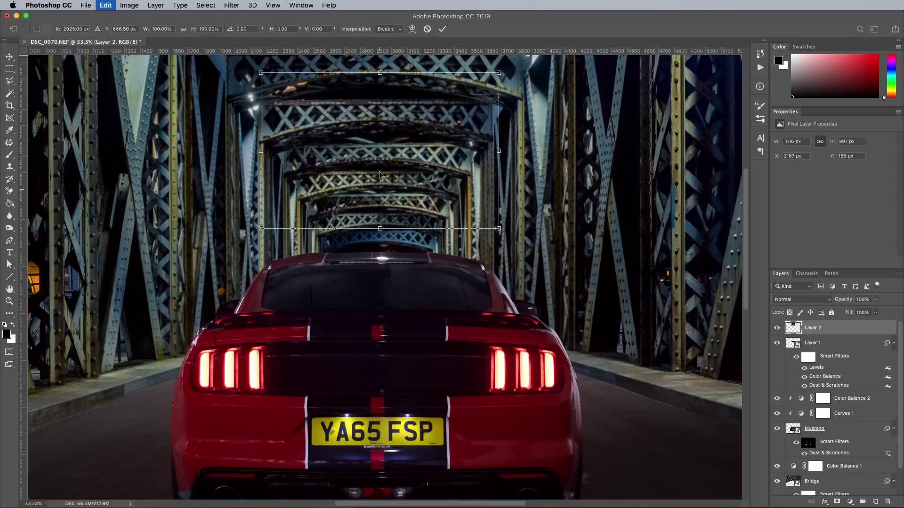
right_click(388, 176)
left_click(414, 301)
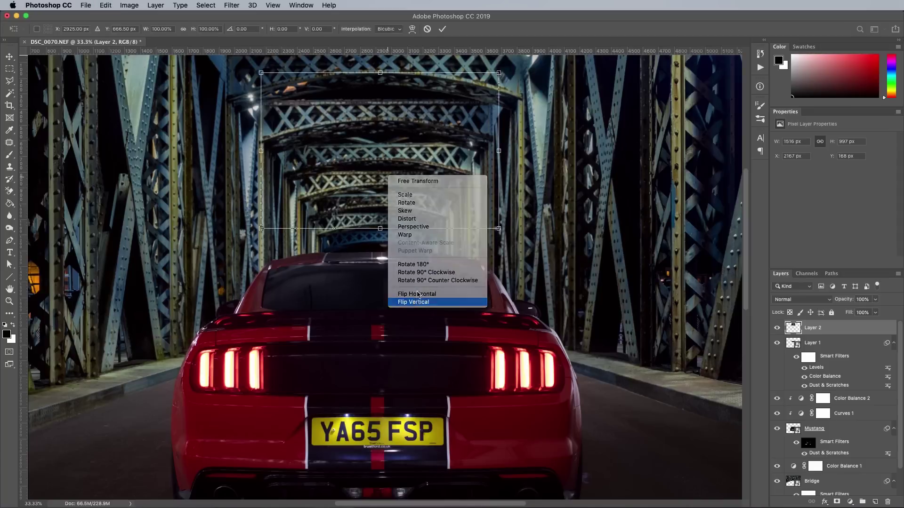
left_click_drag(354, 109, 355, 253)
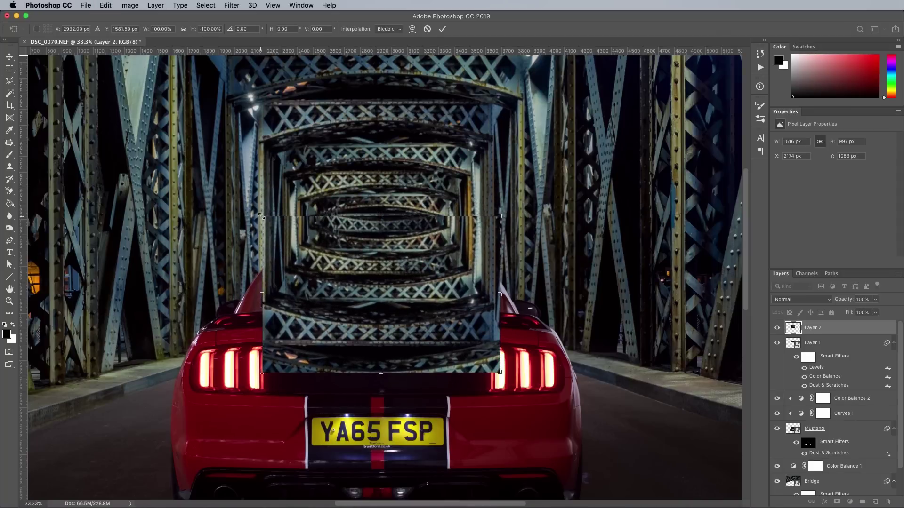
left_click_drag(262, 217, 243, 251)
key("Return")
- Mask the flipped bridge layer to the shape of the rear window using Layer 1's outline
key("m")
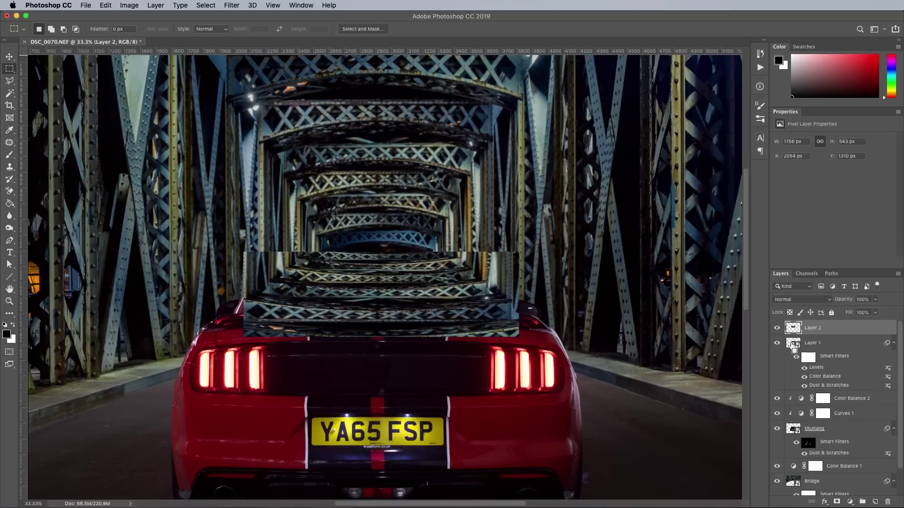
left_click(791, 344, "super")
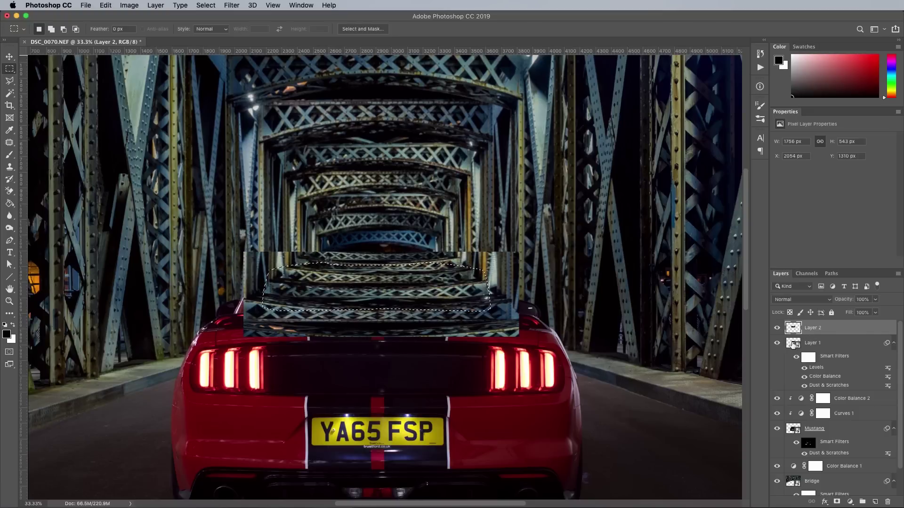
left_click(836, 502)
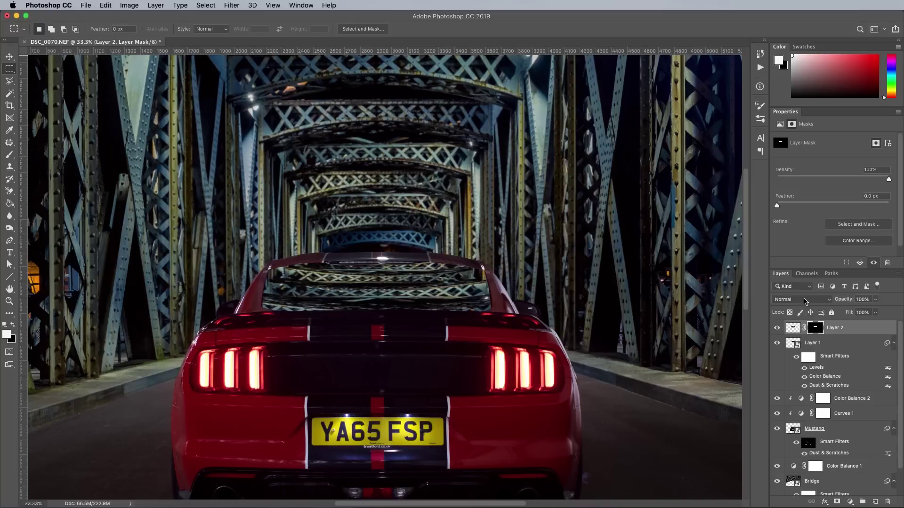
- Set the bridge reflection layer's blending mode to Lighten and its opacity to 11%
left_click(800, 299)
left_click(792, 359)
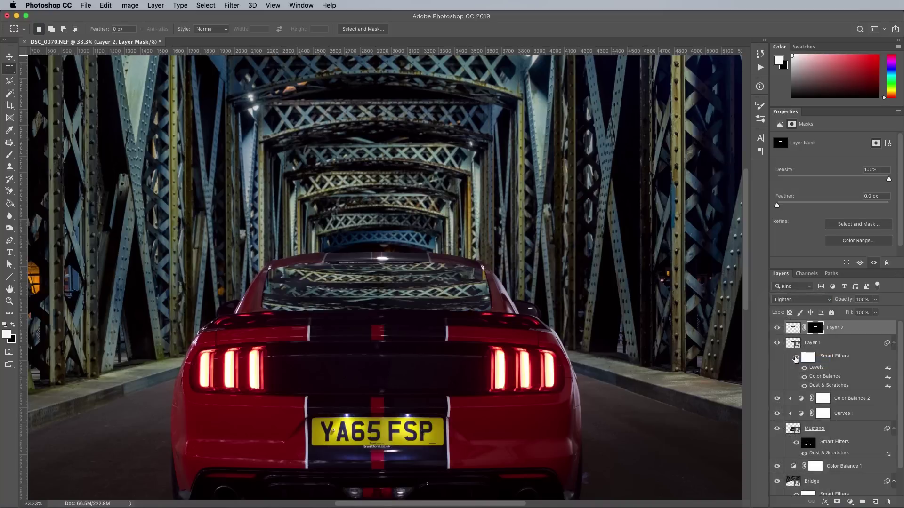
left_click_drag(875, 301, 837, 314)
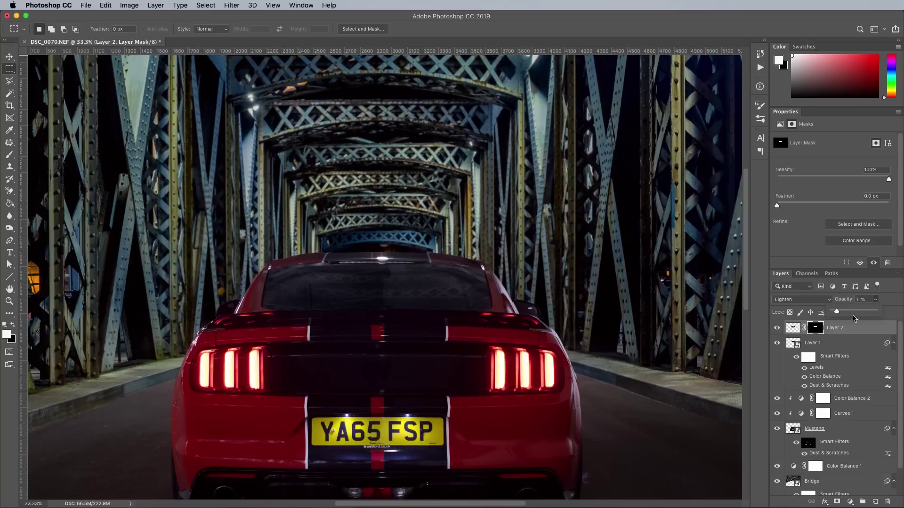
left_click(864, 300)
key("Down")
key("Down")
key("Down")
key("Down")
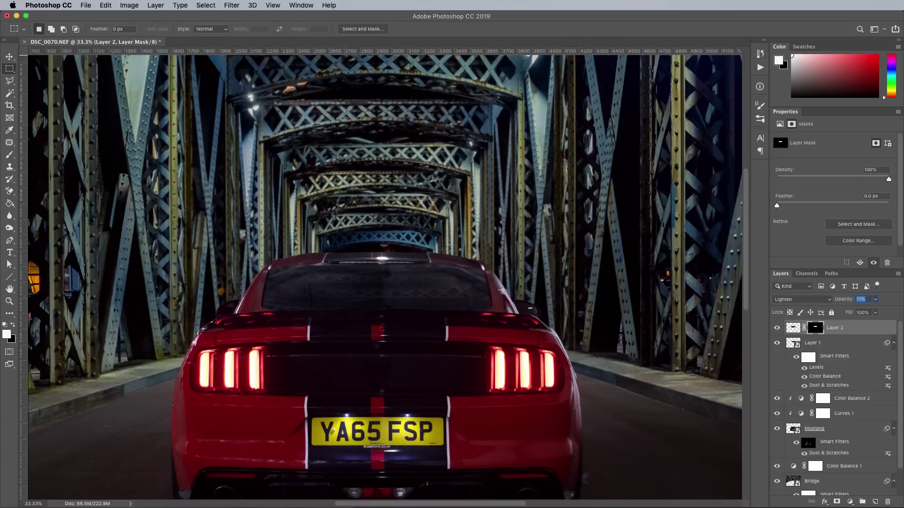
- Add a new top layer filled with 50% gray and set its blending mode to Overlay
left_click_drag(489, 314, 487, 240)
key("super+r")
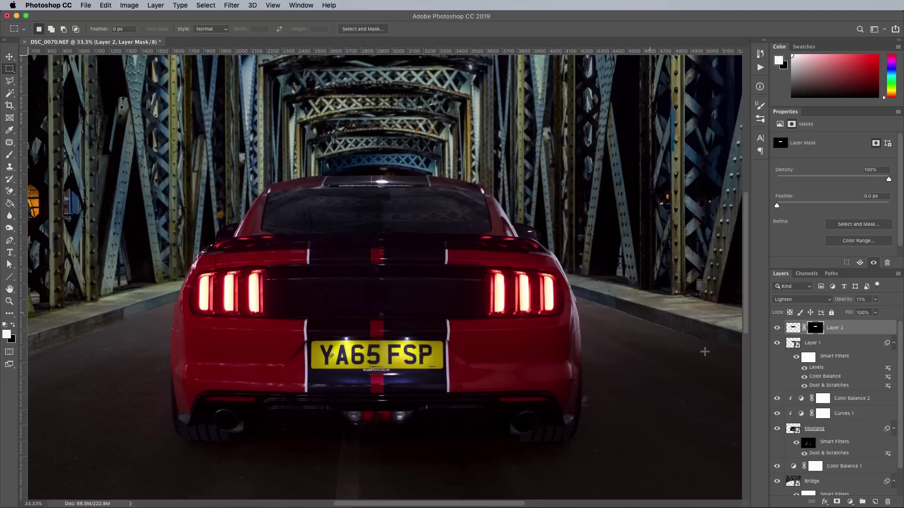
left_click(875, 502)
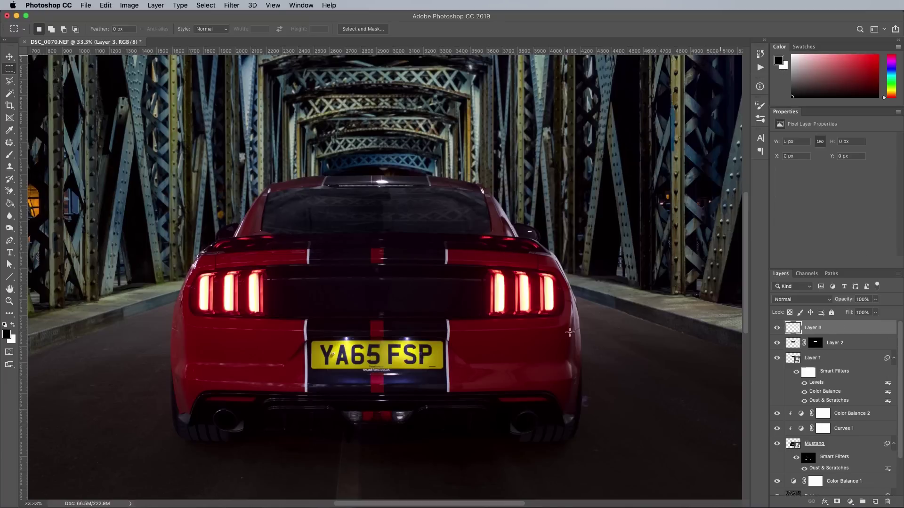
left_click(106, 5)
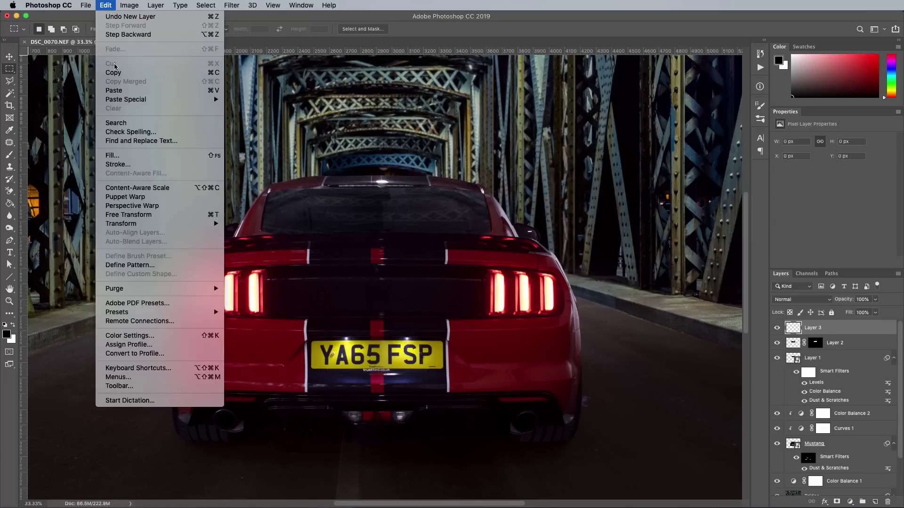
left_click(134, 158)
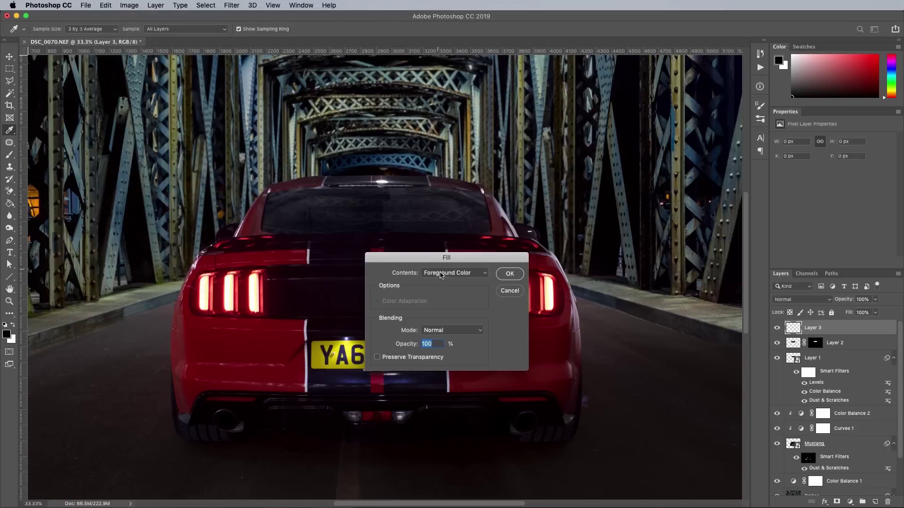
left_click(441, 274)
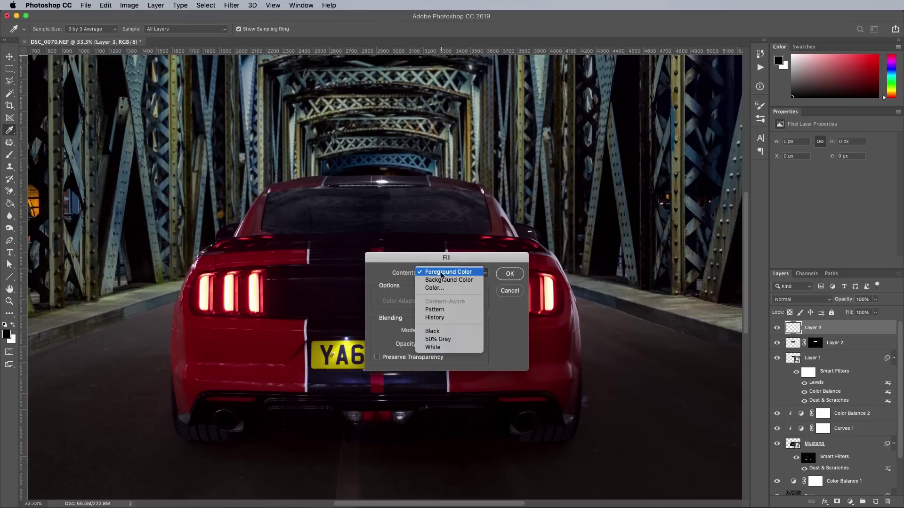
left_click(441, 339)
left_click(508, 275)
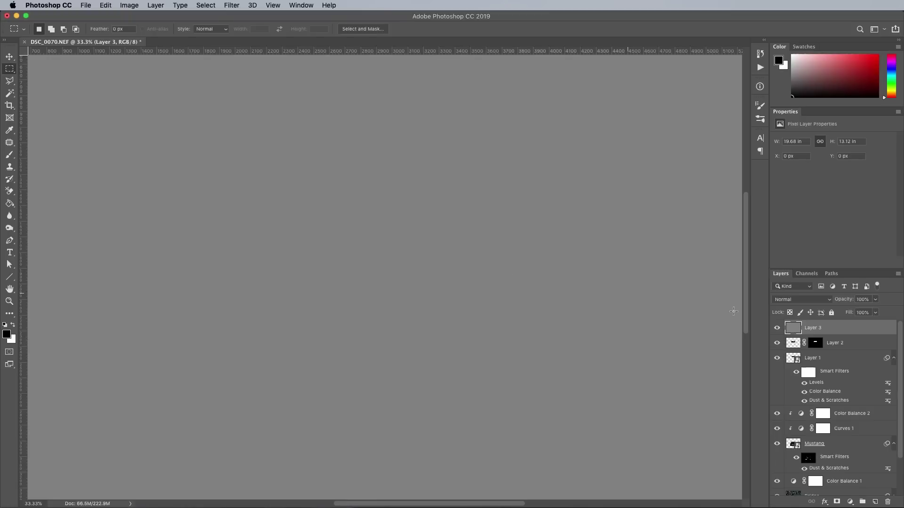
left_click(787, 304)
left_click(791, 400)
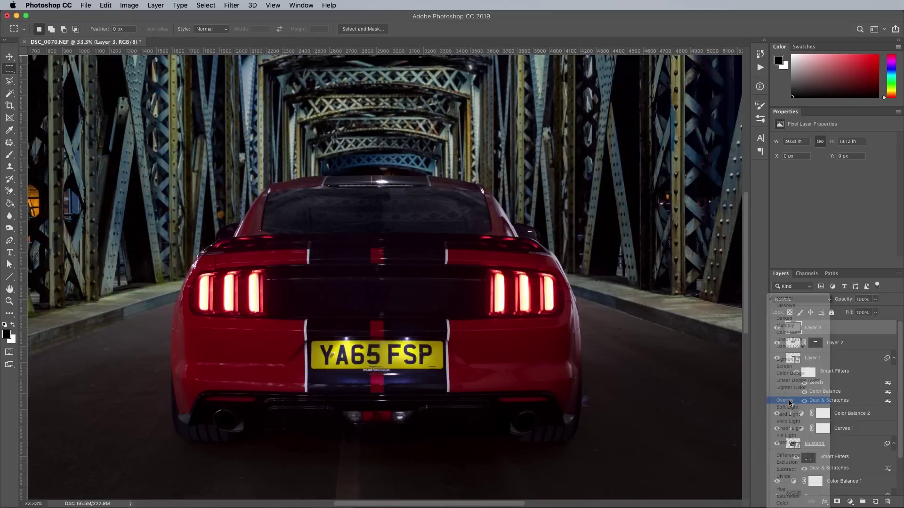
- Darken the car's rear window and boot panel on the gray layer using the Burn tool on Shadows at 10% exposure
left_click(10, 228)
left_click(113, 29)
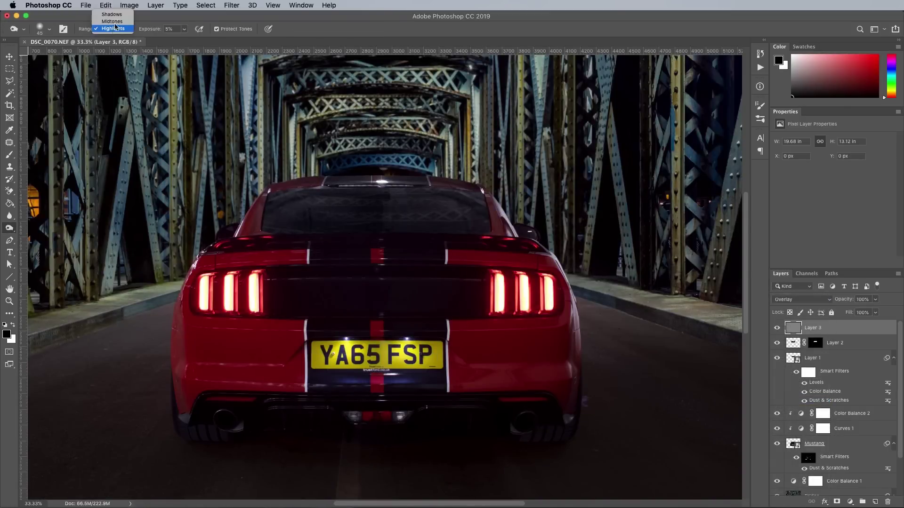
left_click(111, 15)
left_click(184, 30)
left_click(289, 27)
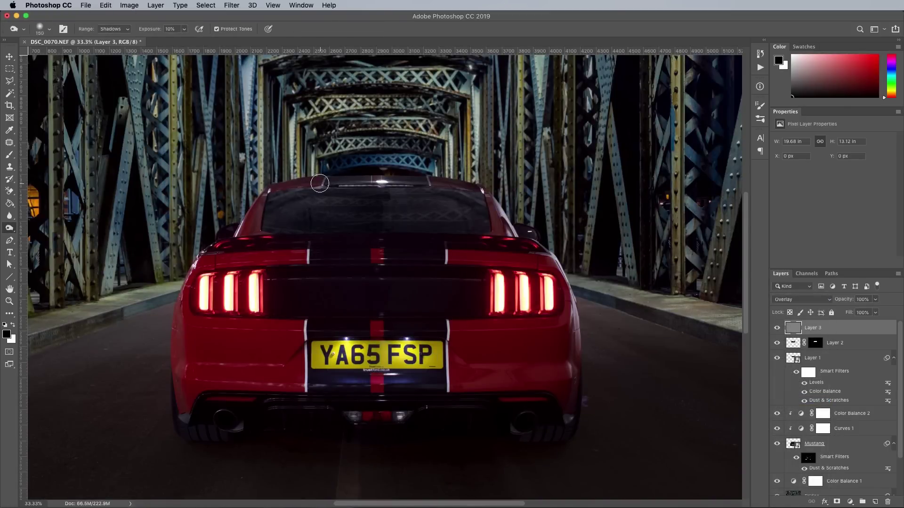
key("bracketright")
key("bracketright")
key("bracketright")
key("bracketright")
key("bracketleft")
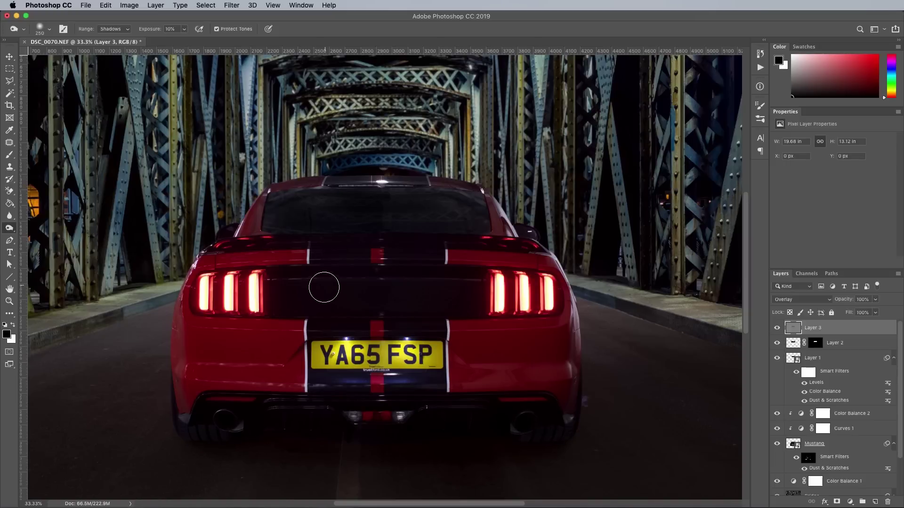
key("bracketright")
key("bracketright")
key("bracketright")
key("bracketright")
key("bracketright")
key("bracketright")
key("bracketright")
key("bracketright")
key("bracketleft")
key("bracketleft")
- Brighten the car's highlights with the Dodge tool on Highlights at 10% exposure, and lower the gray layer's opacity to 54%
left_click(10, 228)
left_click(40, 225)
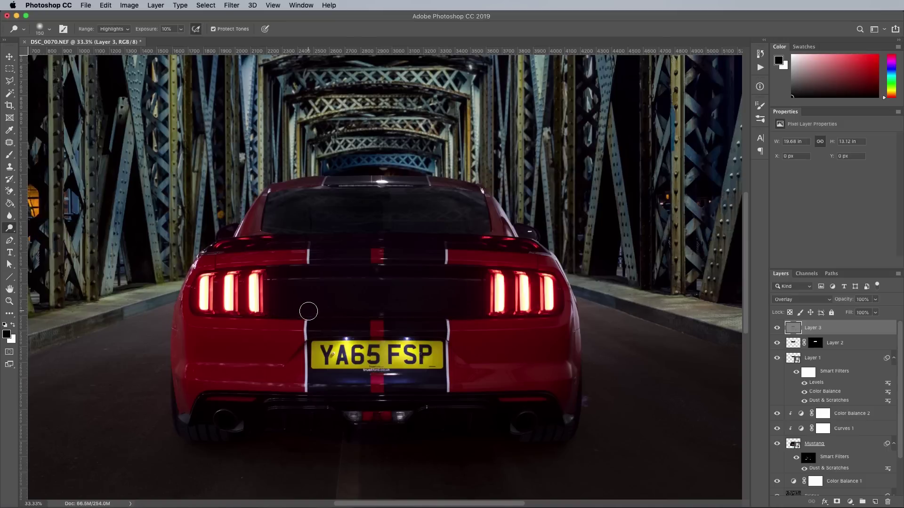
key("bracketright")
key("bracketright")
key("bracketright")
key("bracketright")
key("bracketleft")
key("bracketright")
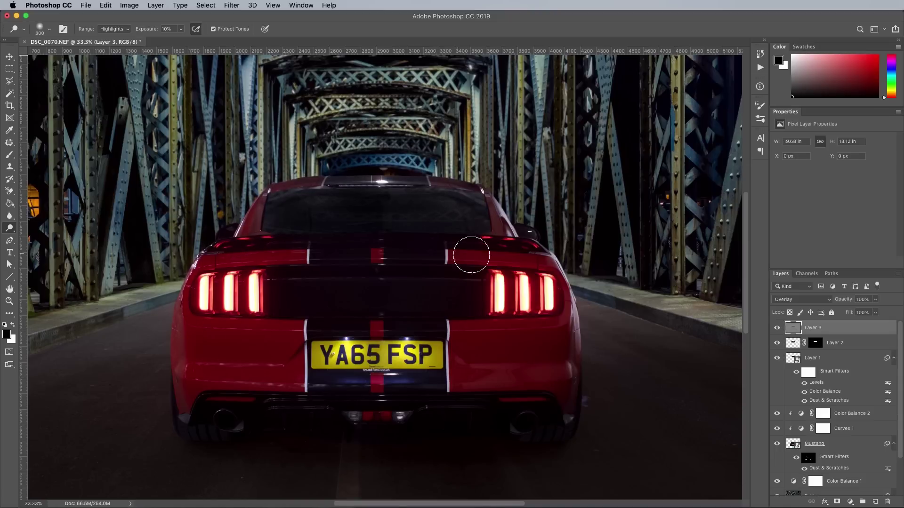
key("super+minus")
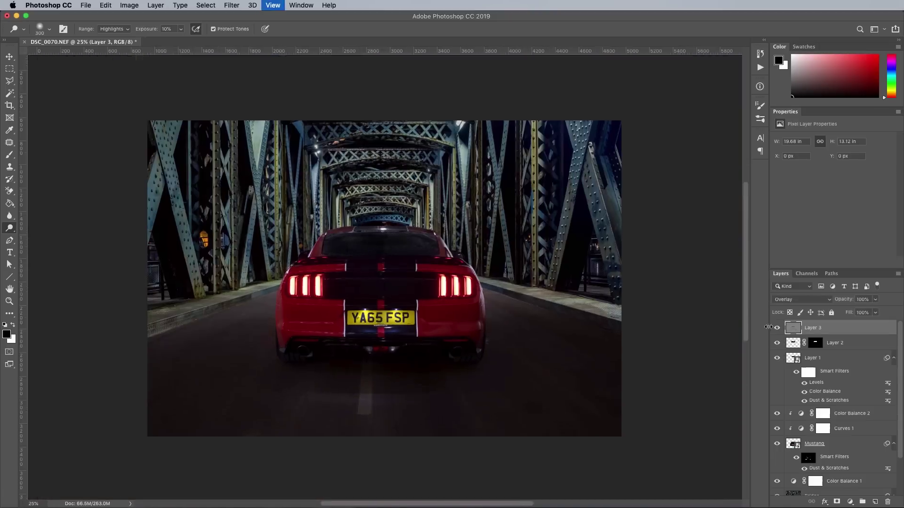
key("super+minus")
- Outline the outermost bright bar of the left tail light with the Polygonal Lasso
key("l")
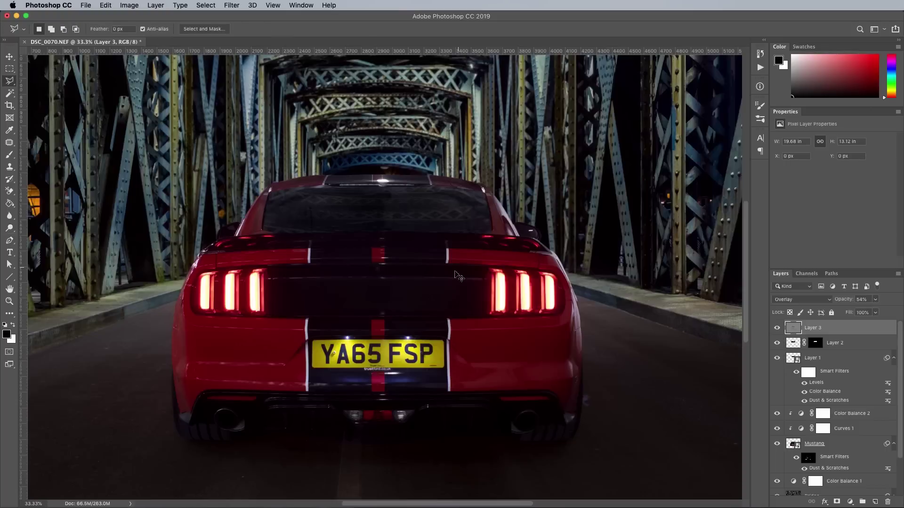
key("super+plus")
key("super+plus")
left_click_drag(216, 301, 468, 240)
key("super+plus")
left_click(296, 192)
left_click(294, 296)
left_click(274, 293)
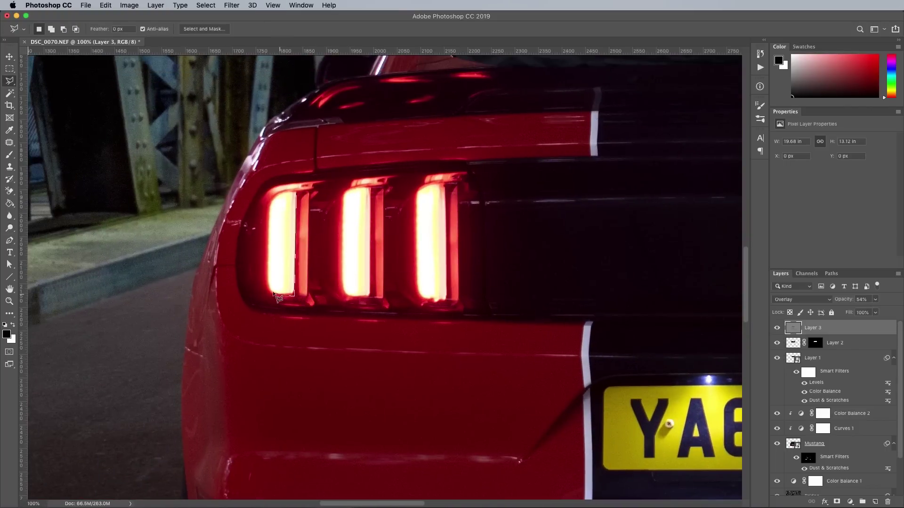
left_click(269, 285)
left_click(269, 212)
left_click(275, 196)
left_click(295, 191)
- Add the middle and inner bright bars of the left tail light to the selection
left_click(371, 189, "shift")
left_click(369, 296)
left_click(342, 295)
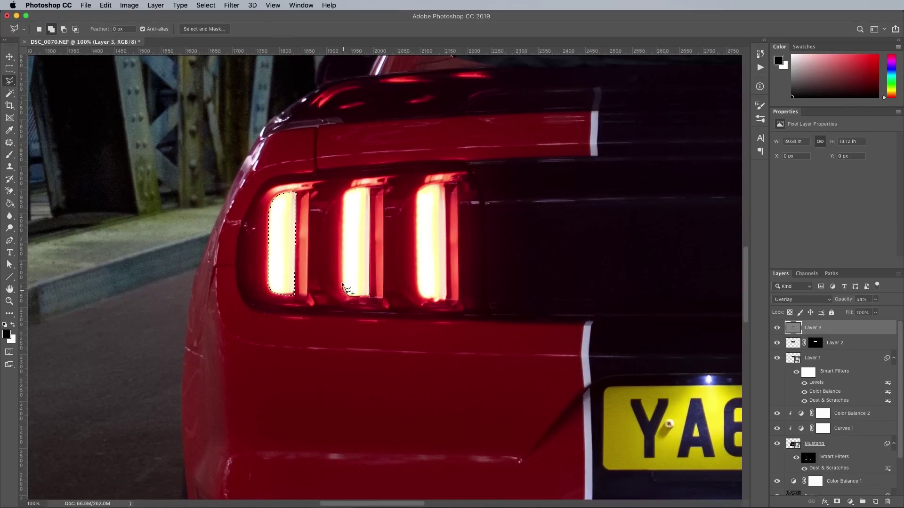
left_click(342, 191)
left_click(370, 188)
left_click(444, 184, "shift")
left_click(426, 299)
left_click(418, 291)
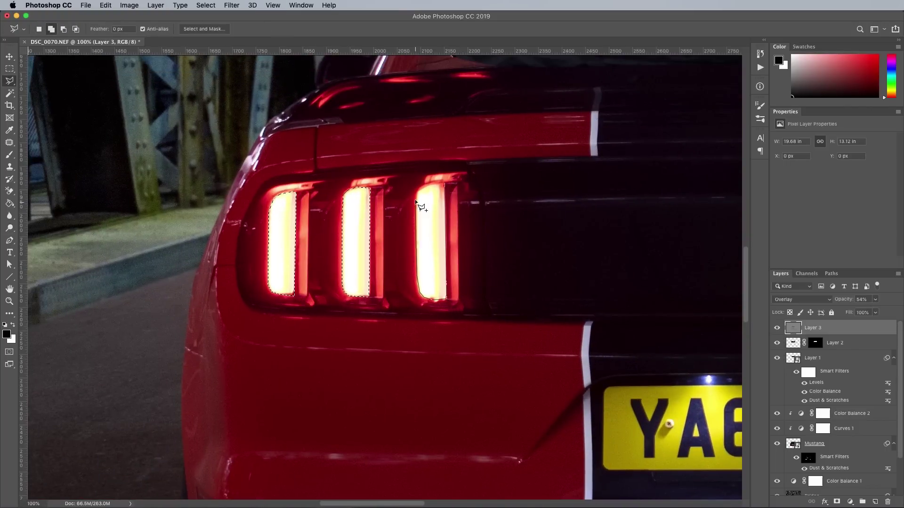
left_click(416, 200)
left_click(423, 186)
left_click(444, 183)
- Add the innermost bright bar of the right tail light to the selection
left_click_drag(659, 231, 388, 249)
left_click(491, 203, "shift")
left_click(492, 315)
left_click(517, 311)
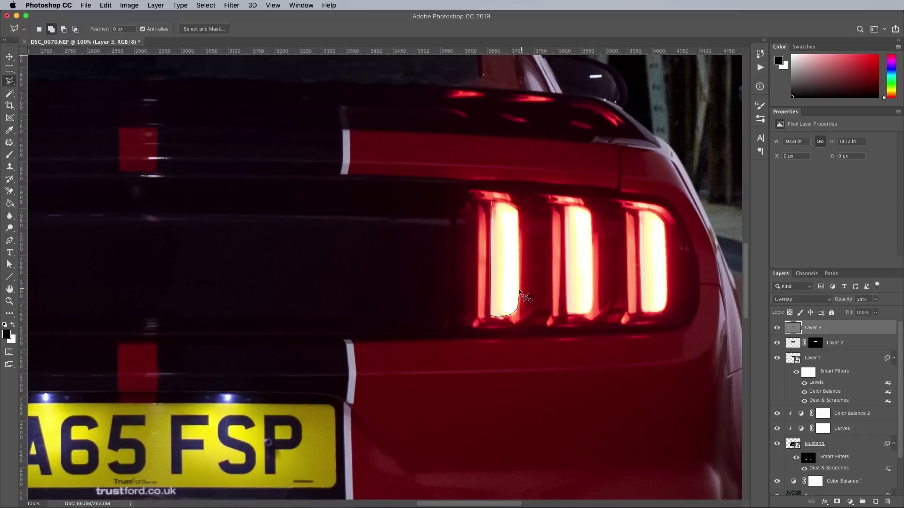
left_click(519, 210)
left_click(505, 202)
left_click(491, 203)
- Add the middle and outer bright bars of the right tail light to the selection
left_click(564, 207, "shift")
left_click(567, 315)
left_click(588, 311)
left_click(592, 215)
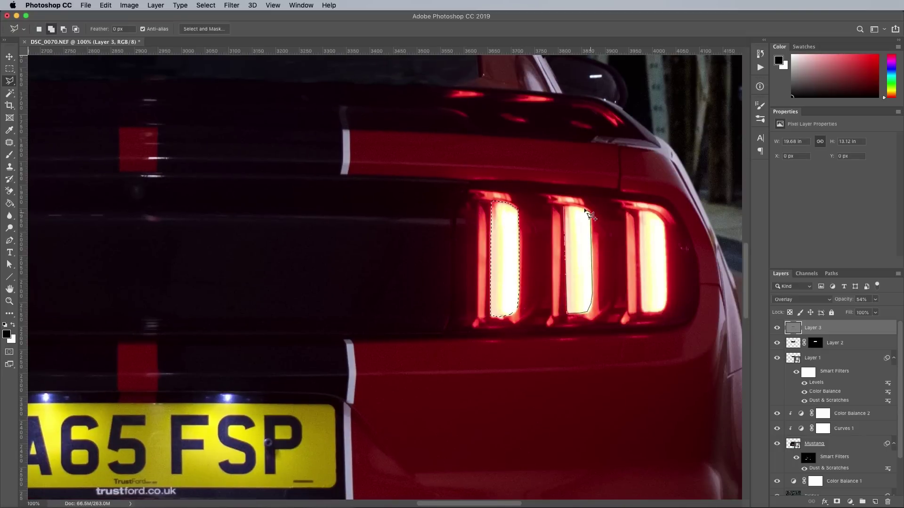
left_click(579, 206)
left_click(564, 208)
left_click(640, 211, "shift")
left_click(641, 312)
left_click(661, 311)
left_click(664, 231)
left_click(647, 212)
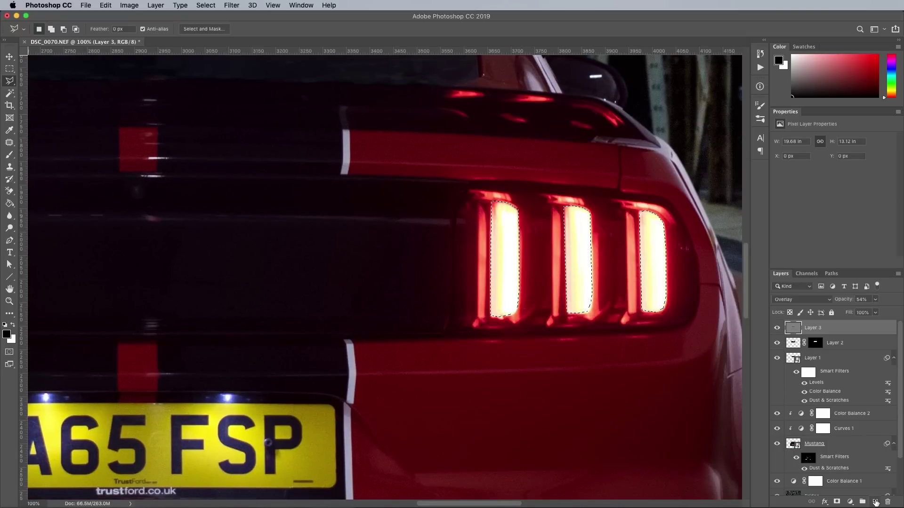
- Fill the selected tail-light bars with white on a new layer, and reduce that layer's fill to 0%
left_click(875, 501)
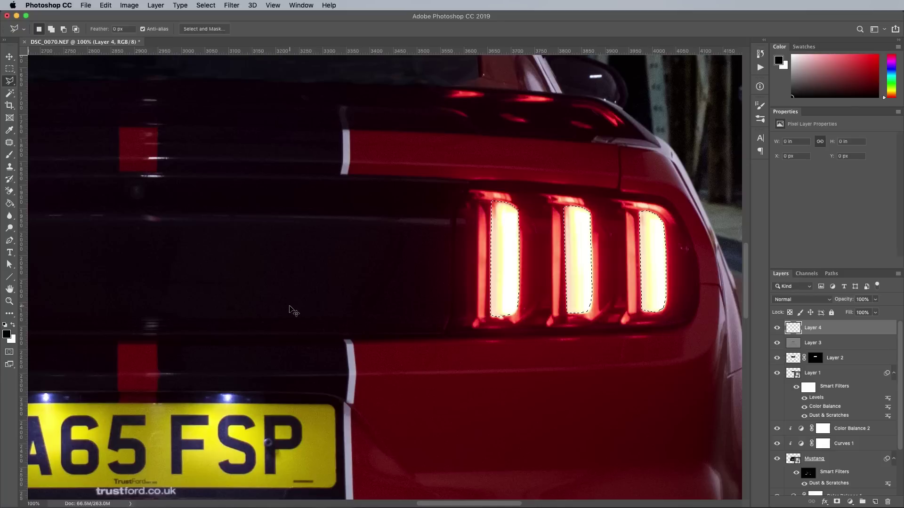
key("super+BackSpace")
key("super+d")
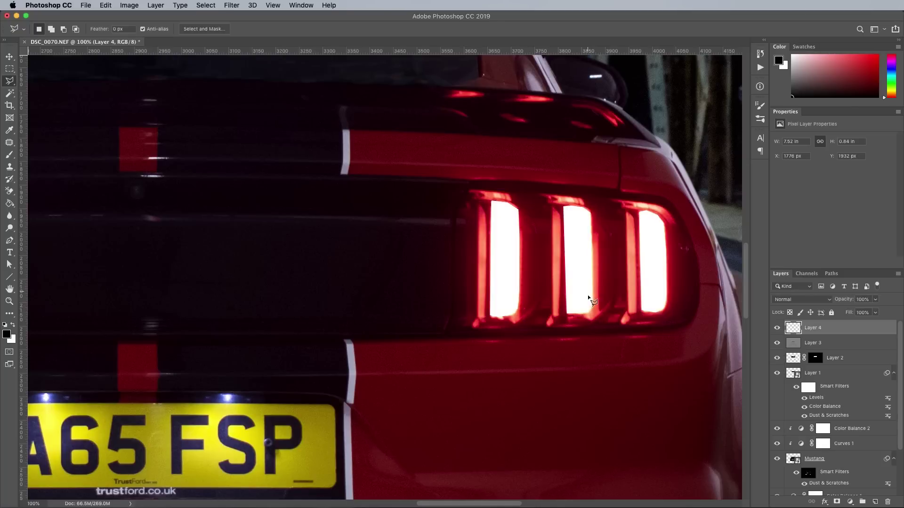
left_click(874, 313)
left_click_drag(874, 326, 815, 331)
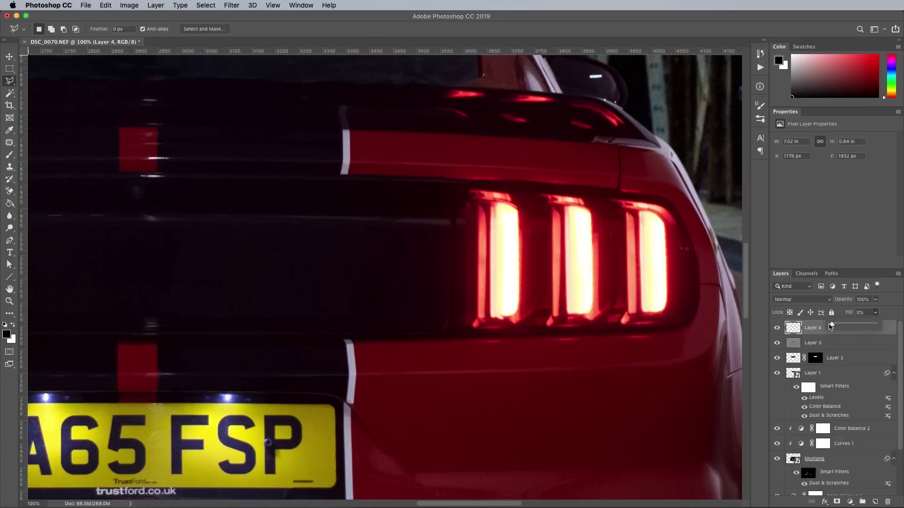
- Add a red Outer Glow effect to the tail-light bars layer
double_click(889, 333)
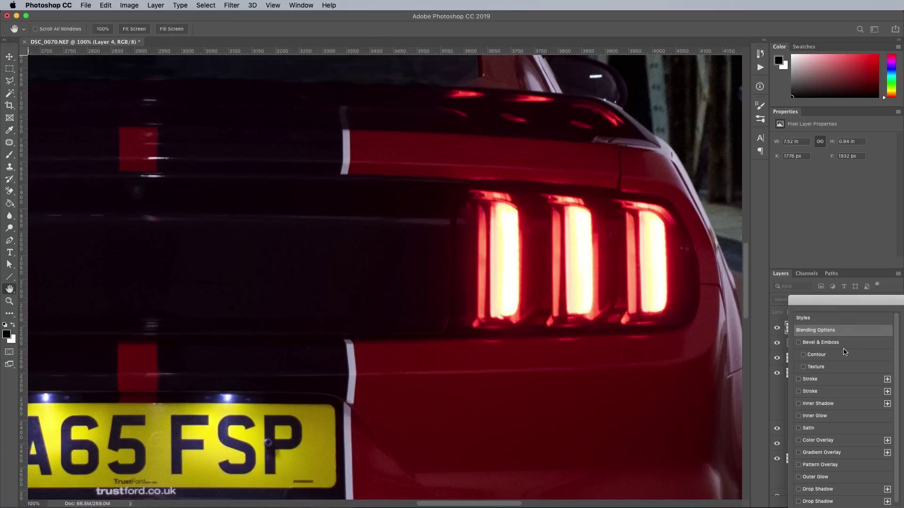
left_click_drag(221, 207, 129, 150)
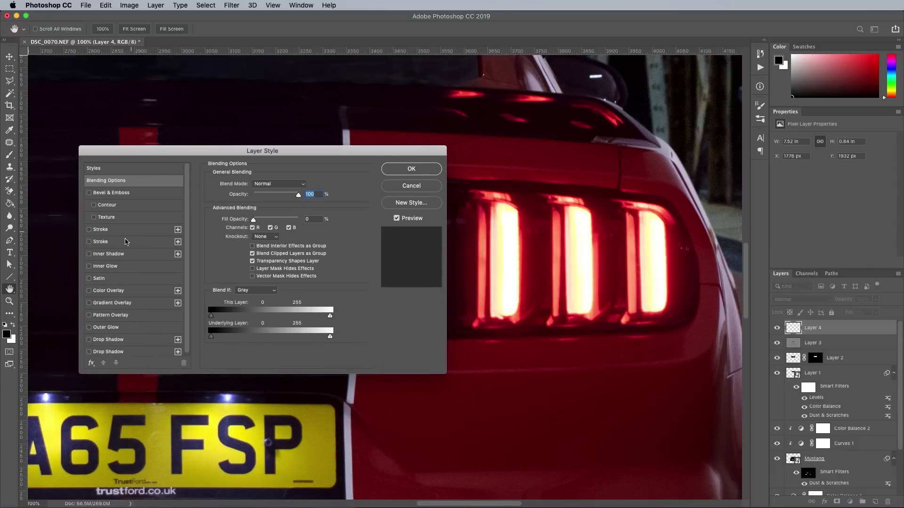
left_click(106, 326)
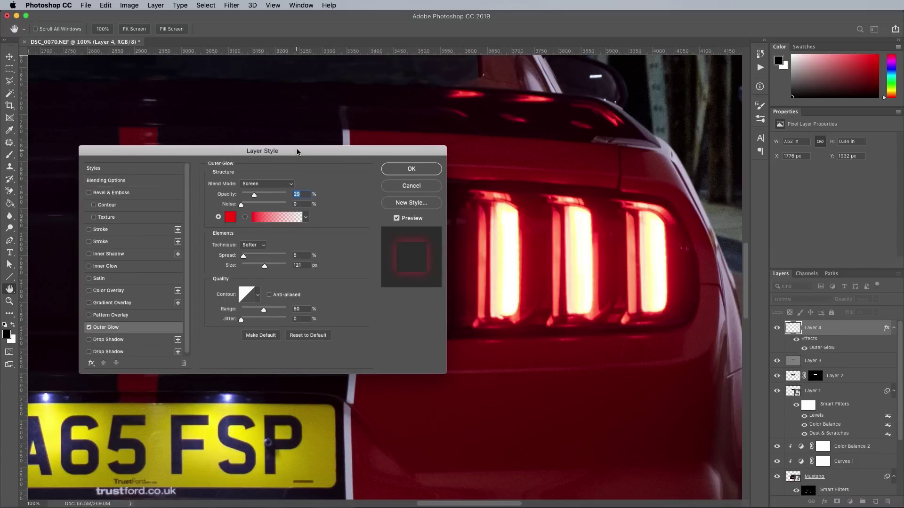
left_click_drag(297, 152, 270, 150)
key("super+minus")
key("super+minus")
left_click(203, 215)
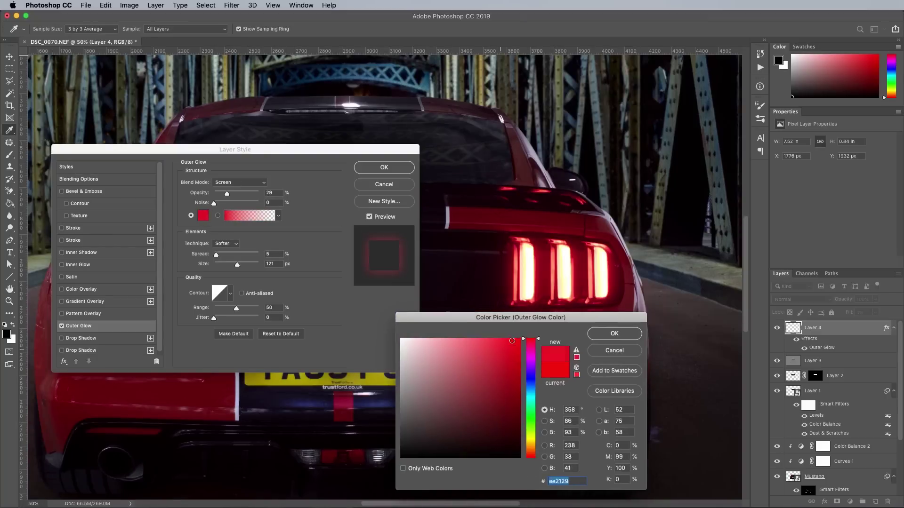
left_click(602, 334)
- Set the Outer Glow to 10% spread, 147 px size and 32% opacity, and compare the image with and without it
left_click_drag(238, 268, 219, 255)
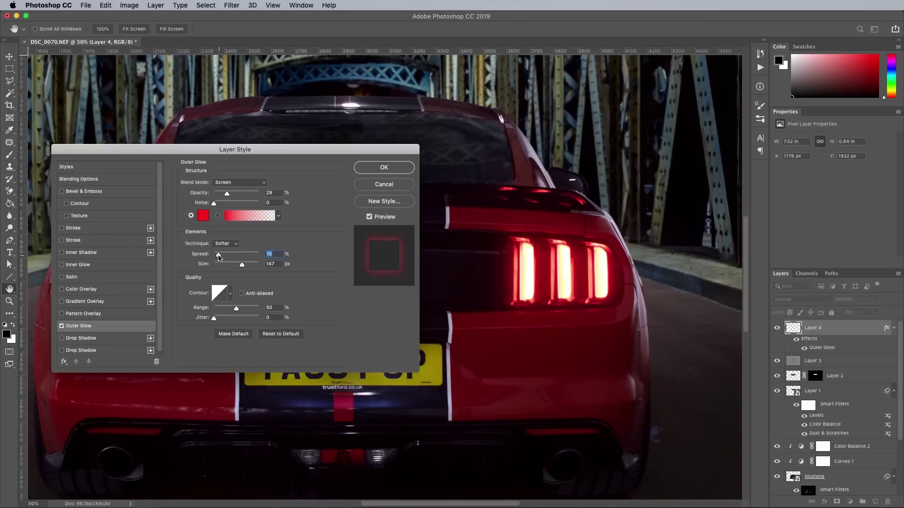
left_click_drag(227, 193, 228, 194)
key("super+minus")
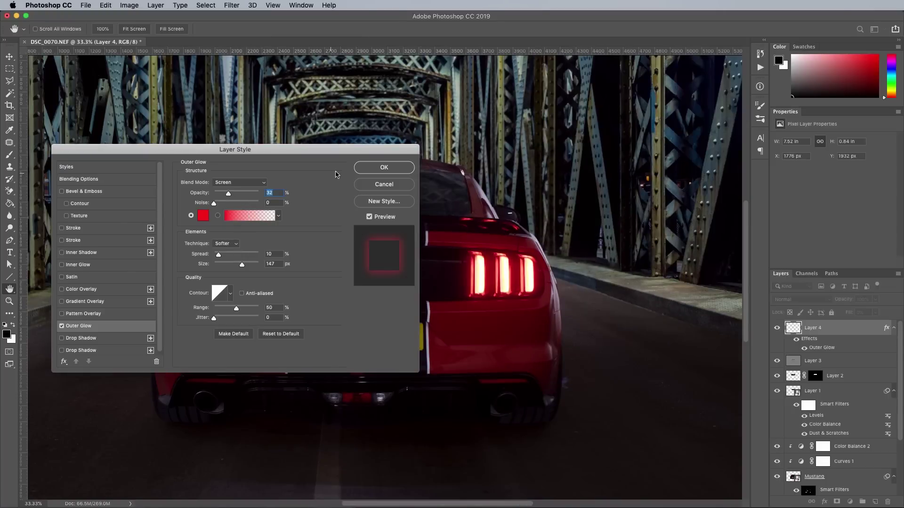
key("Return")
key("l")
left_click(796, 339)
left_click(797, 339)
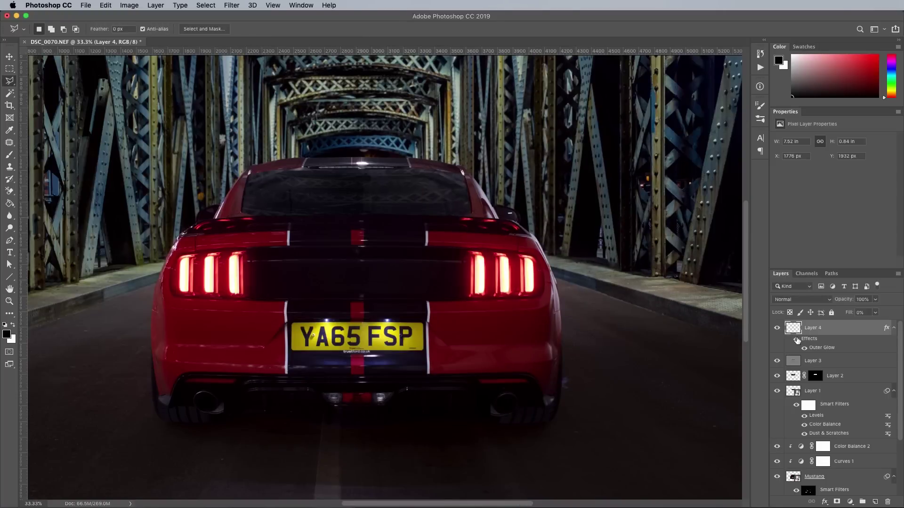
- On a new layer, place a large soft dab of red sampled from the tail light with the 1600 px brush at 100% flow
left_click(875, 502)
left_click(7, 334)
left_click(242, 284)
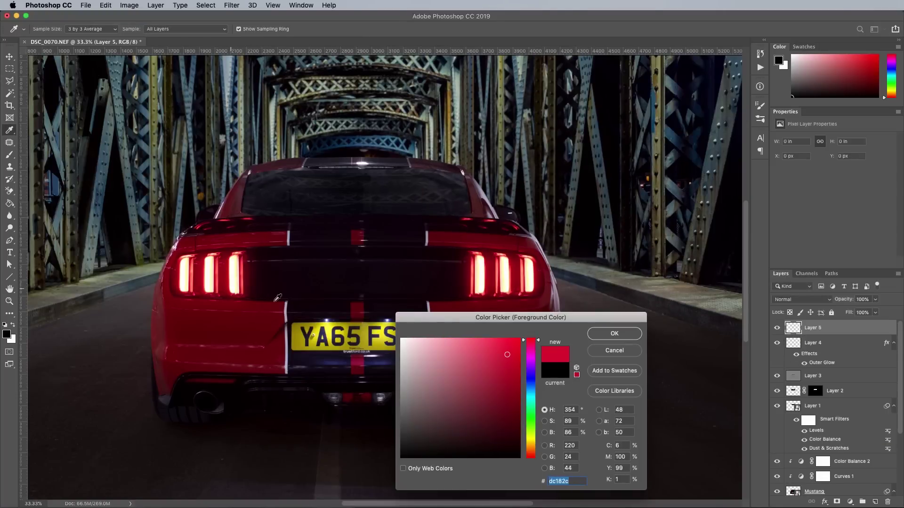
left_click(598, 334)
left_click(10, 155)
left_click(436, 270)
key("super+z")
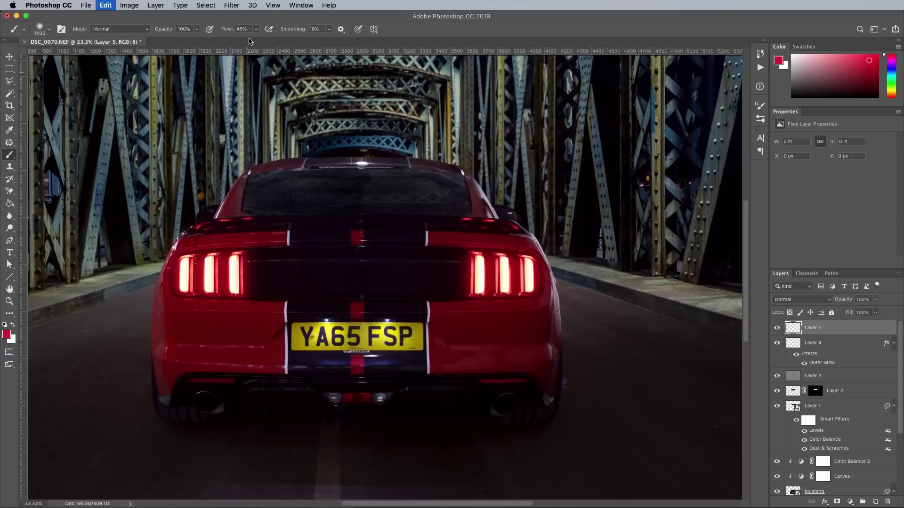
left_click(451, 271)
- Transform the red dab so that its glow sits over the right tail light
key("super+t")
left_click_drag(252, 68, 243, 142)
left_click_drag(417, 259, 460, 263)
key("Return")
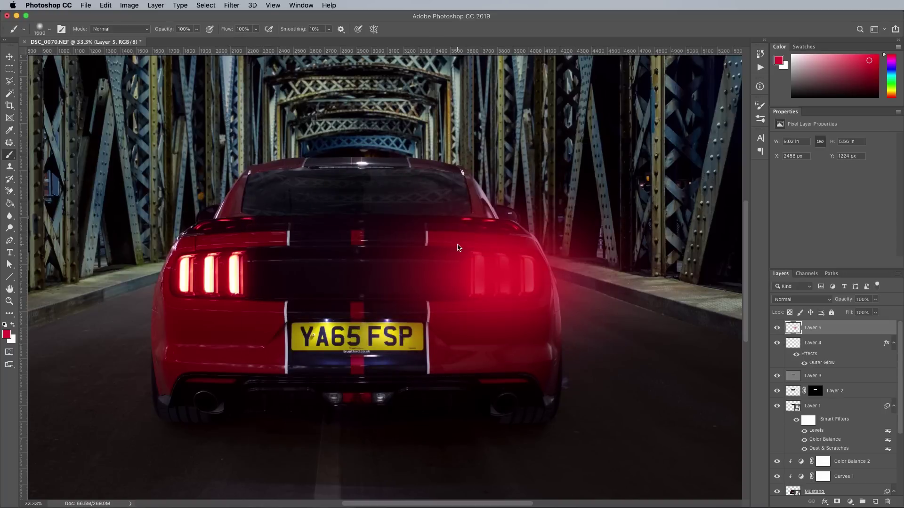
- Blend the right tail-light glow in Screen mode at about 45% opacity
left_click(802, 299)
left_click(787, 367)
left_click(875, 300)
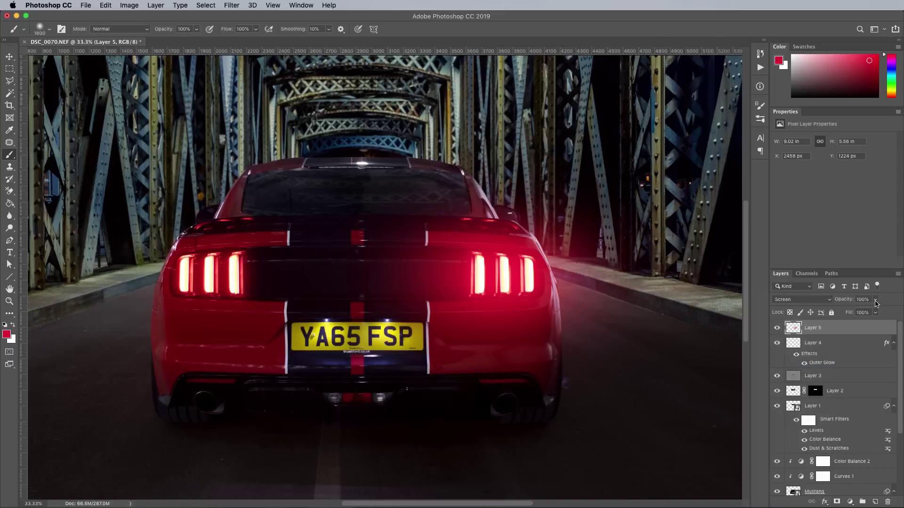
left_click_drag(876, 311, 854, 312)
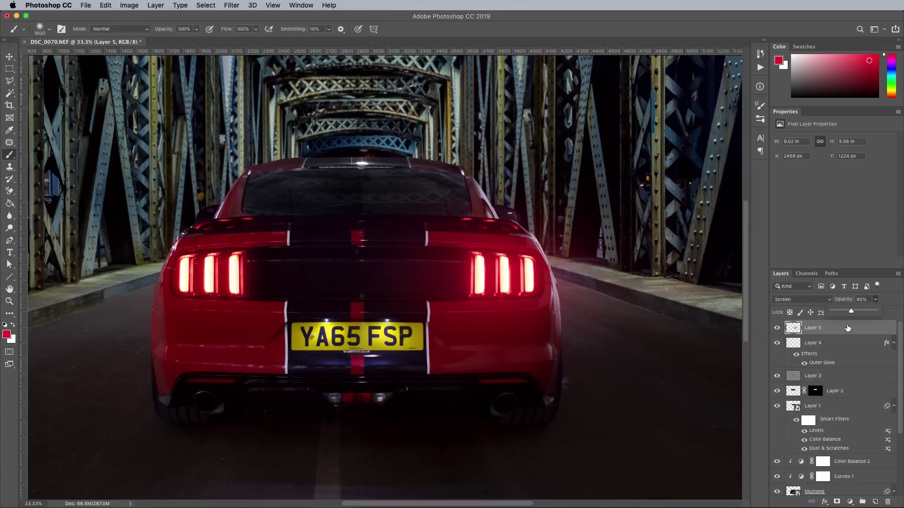
- Duplicate the red glow and position the copy over the left tail light
key("super+alt+t")
left_click_drag(511, 309, 228, 309)
key("Return")
- Place another large soft red dab on a new layer with the 1600 px brush
key("super+shift+alt+n")
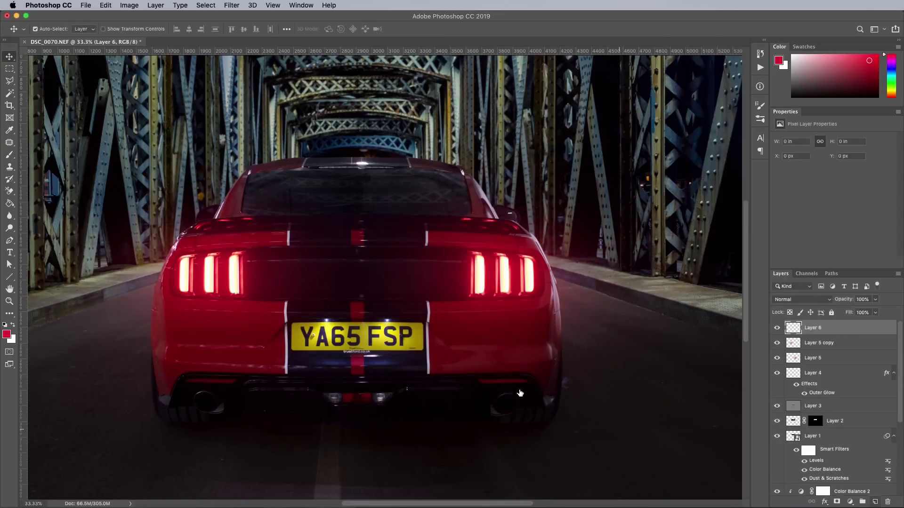
left_click_drag(520, 393, 549, 266)
key("b")
left_click(336, 236)
- Stretch the new red dab into a wide, flat ellipse and place it on the road behind the car's left side
key("super+t")
mouse_move(336, 248)
left_mouse_down()
mouse_move(256, 348)
mouse_move(234, 349)
left_mouse_up()
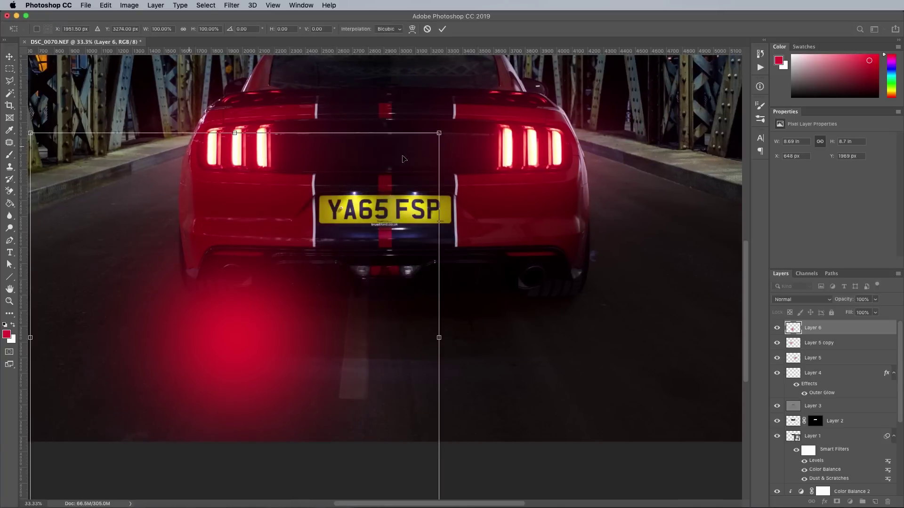
mouse_move(438, 133)
left_mouse_down()
mouse_move(468, 202)
mouse_move(511, 217)
left_mouse_up()
left_click_drag(357, 313, 338, 335)
key("Return")
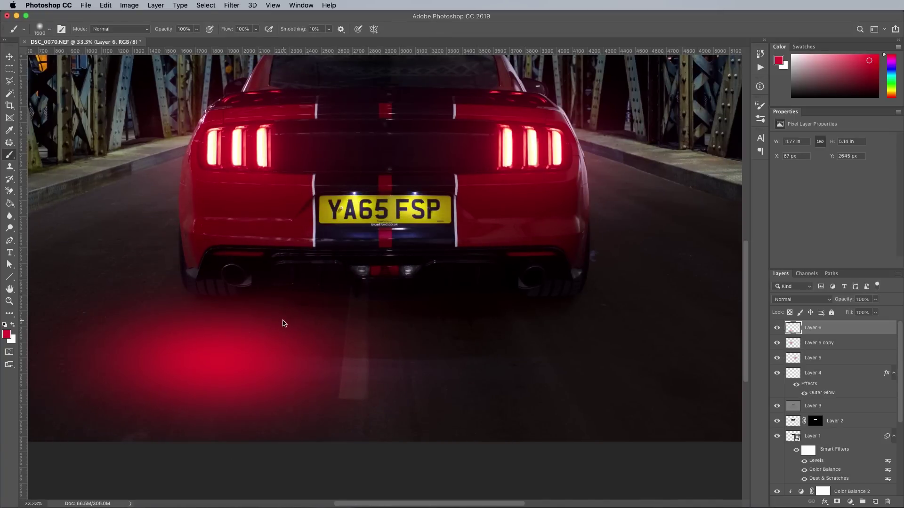
- Blend the red road glow in Hard Light mode at 12% opacity
left_click(811, 301)
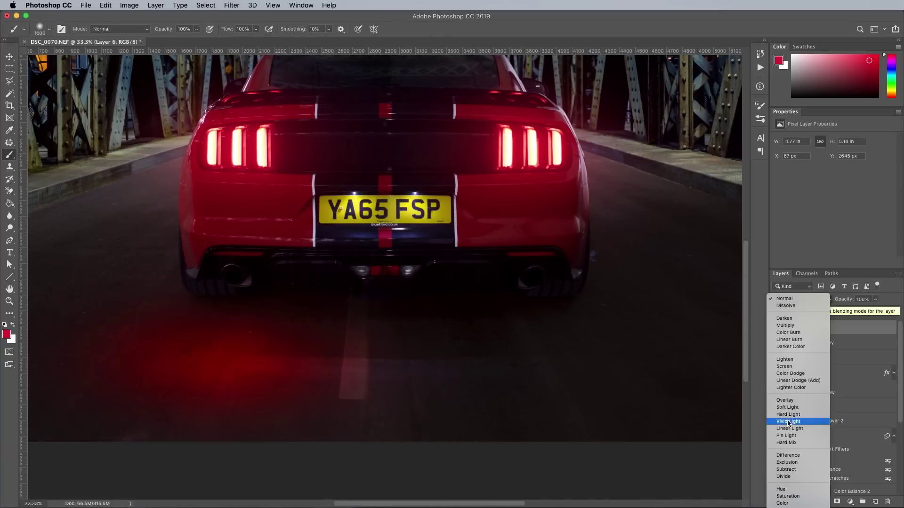
left_click(796, 421)
left_click(875, 300)
left_click_drag(876, 311, 839, 313)
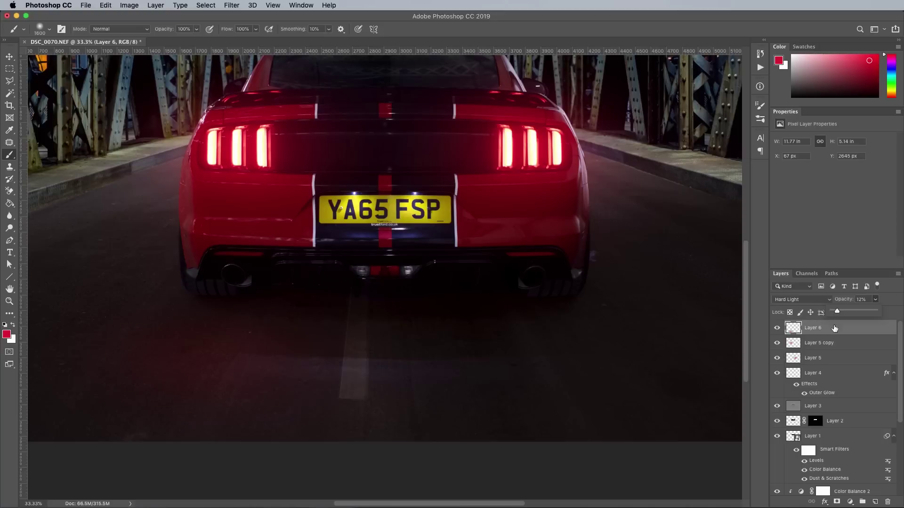
- Duplicate the road glow and shift the copy horizontally onto the road behind the car's right side
key("ctrl+alt+t")
left_click_drag(555, 368, 572, 378)
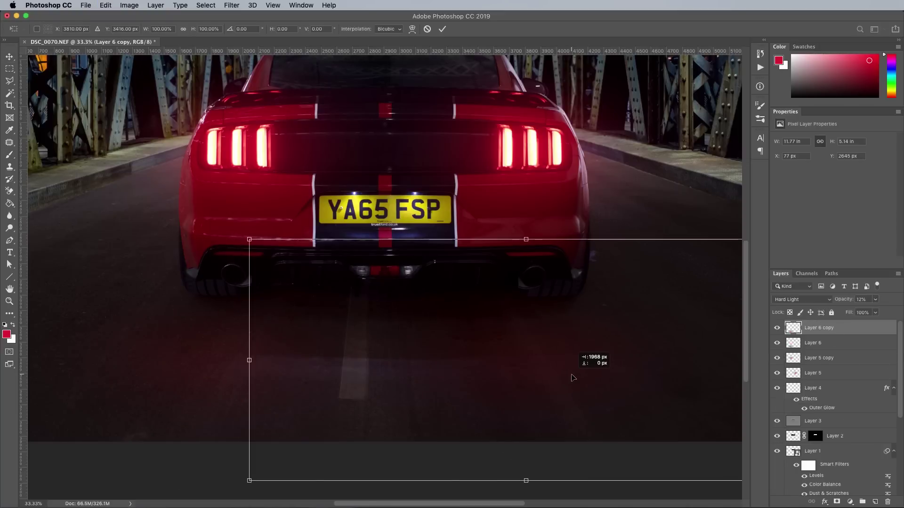
key("Return")
key("super+minus")
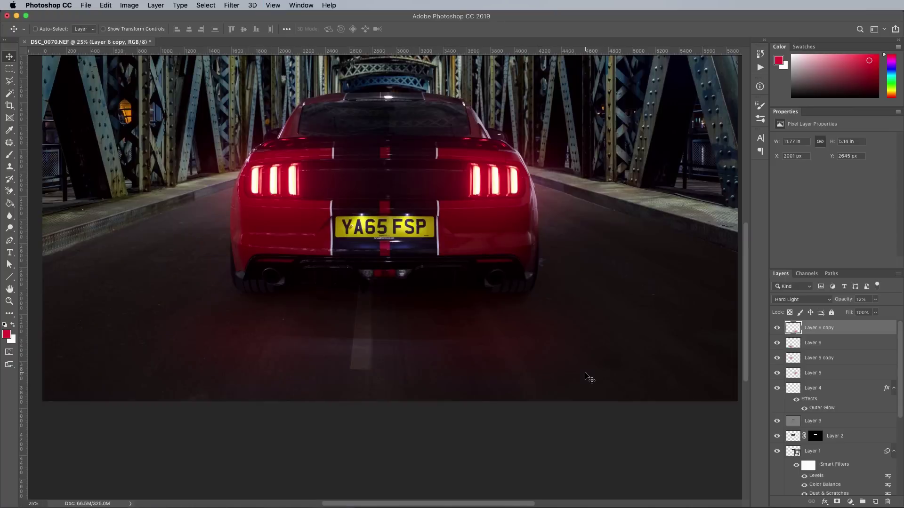
left_click_drag(466, 242, 490, 356)
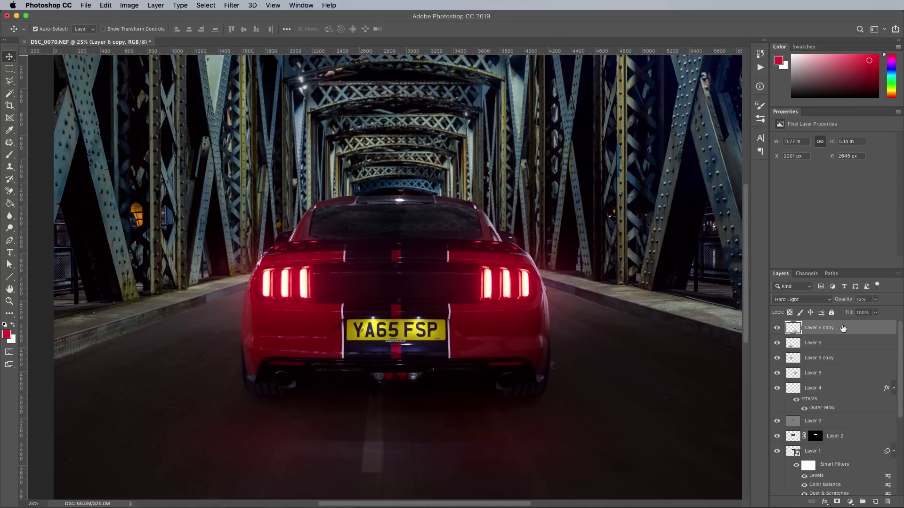
- Create a new layer, make white the foreground colour and choose the 2500 px brush from the Krists Smoke BrushSmoke 1 set
left_click(876, 502)
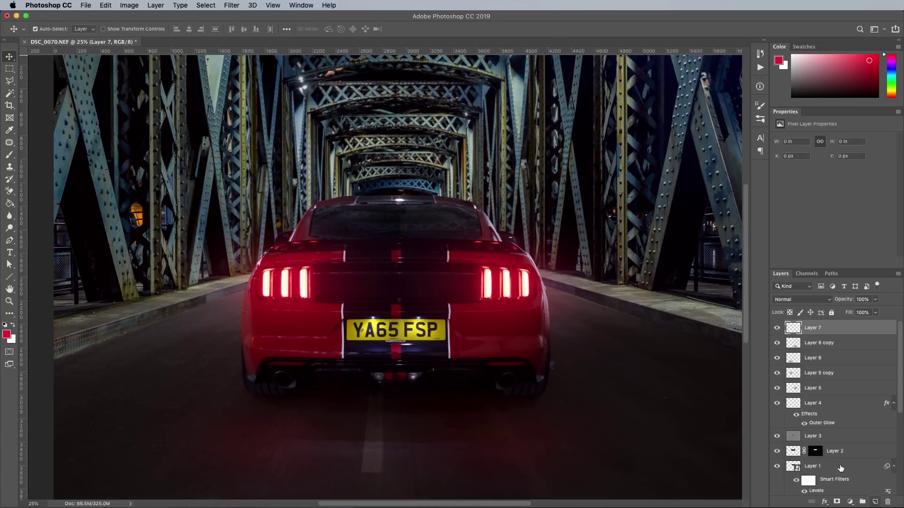
left_click(4, 325)
left_click(13, 324)
left_click(9, 154)
left_click(49, 28)
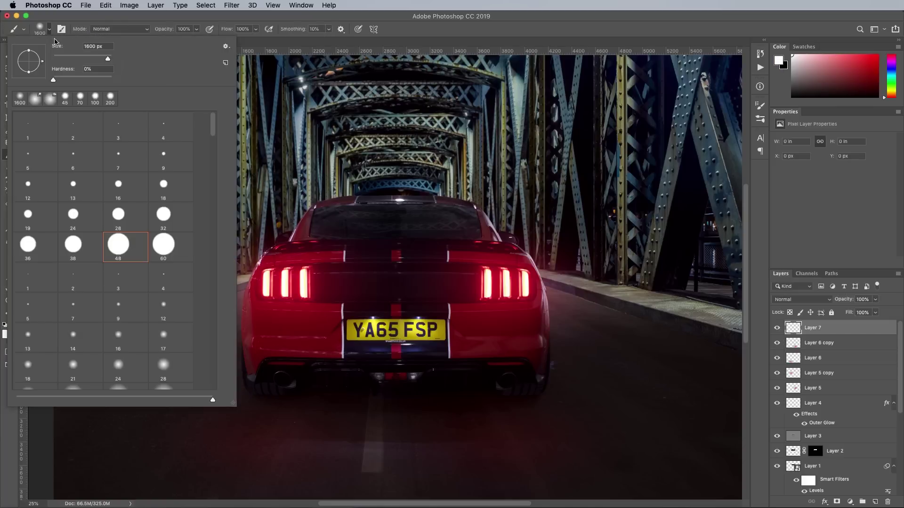
scroll(10, 396, "down", 5)
left_click(18, 383)
scroll(97, 381, "down", 3)
left_click(85, 378)
left_click(382, 102)
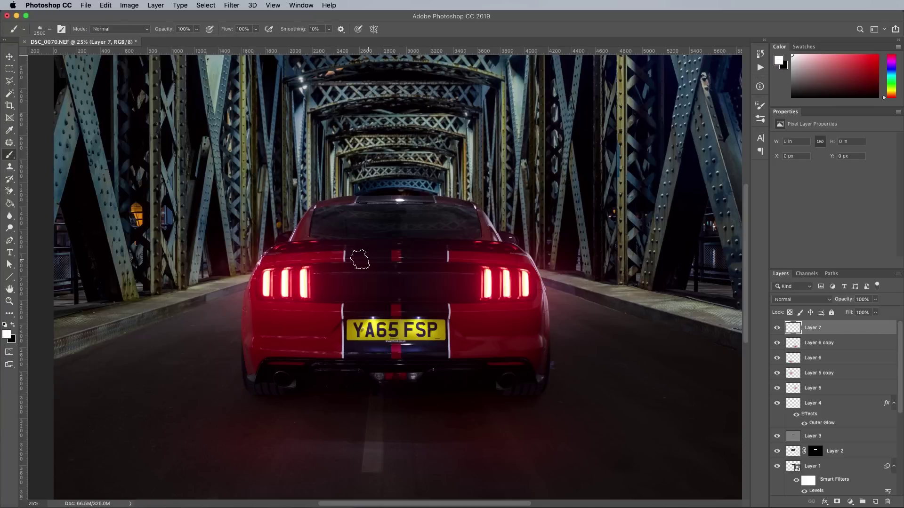
- Paint white smoke around and over the car with the smoke brush at 19% flow
left_click(256, 29)
left_click_drag(257, 43, 221, 42)
left_click(276, 281)
left_click(205, 262)
key("super+minus")
left_click(212, 301)
left_click(364, 282)
left_click(392, 260)
left_click(541, 315)
left_click(409, 336)
left_click(256, 30)
left_click(413, 311)
left_click(264, 319)
- Add a layer mask to the smoke layer and paint it black over the car to hide the smoke there
left_click(836, 502)
key("x")
left_click(305, 303)
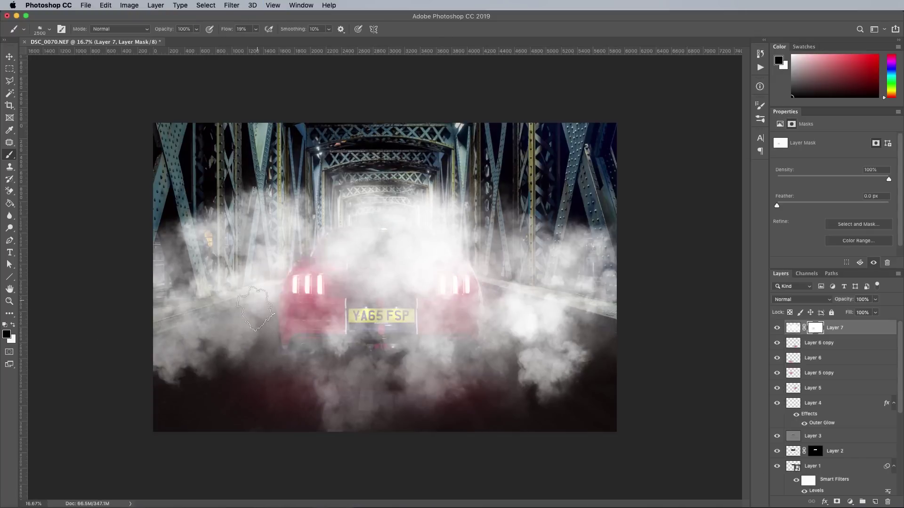
left_click(244, 329)
left_click(358, 310)
left_click(349, 254)
left_click(440, 261)
left_click(374, 310)
- Mask out more smoke over the car's body and the nearby road, reducing the smoke brush to 2000 px
key("super+plus")
key("bracketleft")
left_click(404, 235)
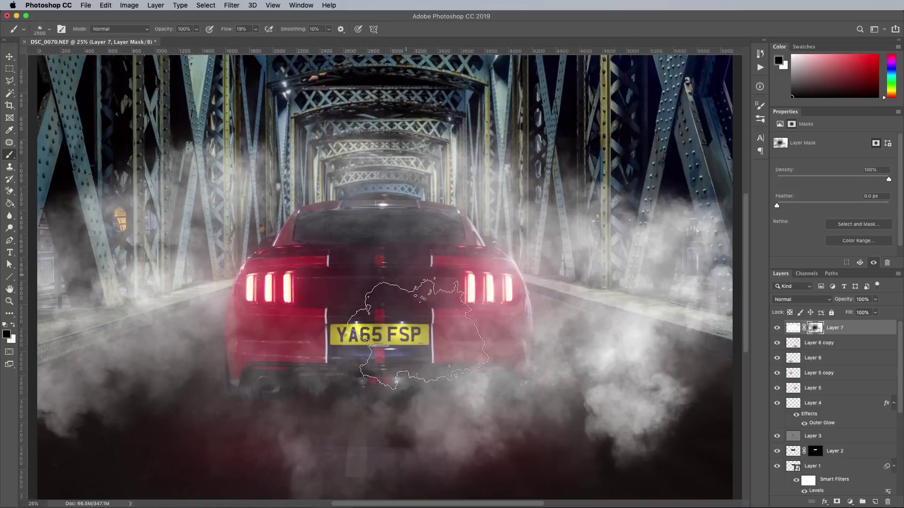
left_click(320, 313)
left_click(513, 353)
key("super+minus")
left_click(190, 330)
left_click(546, 357)
left_click(346, 395)
left_click(565, 288)
left_click(406, 311)
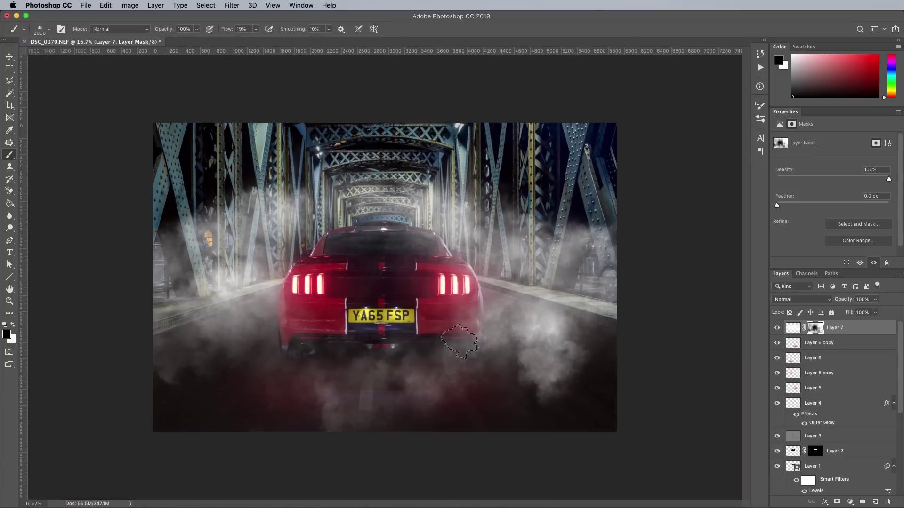
- Thin the smoke beside the car and in front of the bridge girders on both sides by painting its mask black
left_click(508, 316)
left_click(537, 313)
left_click(236, 282)
left_click(235, 263)
left_click(264, 231)
left_click(485, 240)
left_click(523, 252)
left_click(260, 288)
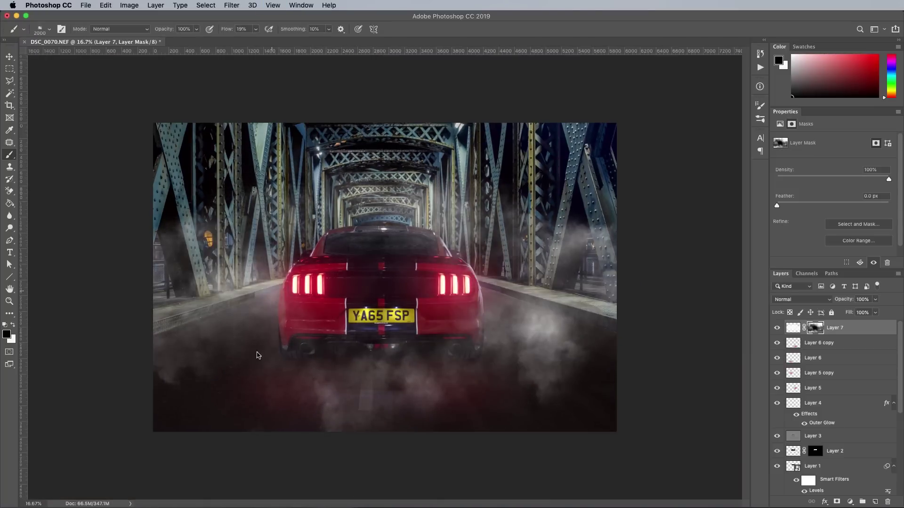
- Mask away the dense smoke on the road behind the car and along the girders, raising the brush flow to 39%
left_click(358, 400)
left_click(551, 356)
left_click(526, 345)
left_click(379, 372)
left_click(418, 386)
left_click(537, 240)
left_click(320, 231)
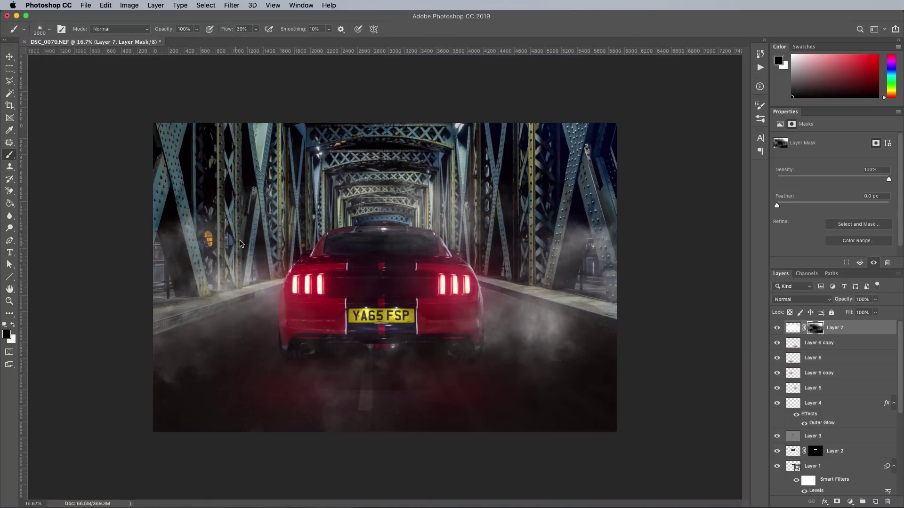
left_click(247, 247)
left_click(466, 221)
left_click(386, 397)
- Restore some smoke along the car's sides with a white 1800 px brush on the mask, and hide it again over the bodywork with black
key("x")
key("bracketleft")
left_click(303, 298)
left_click(299, 259)
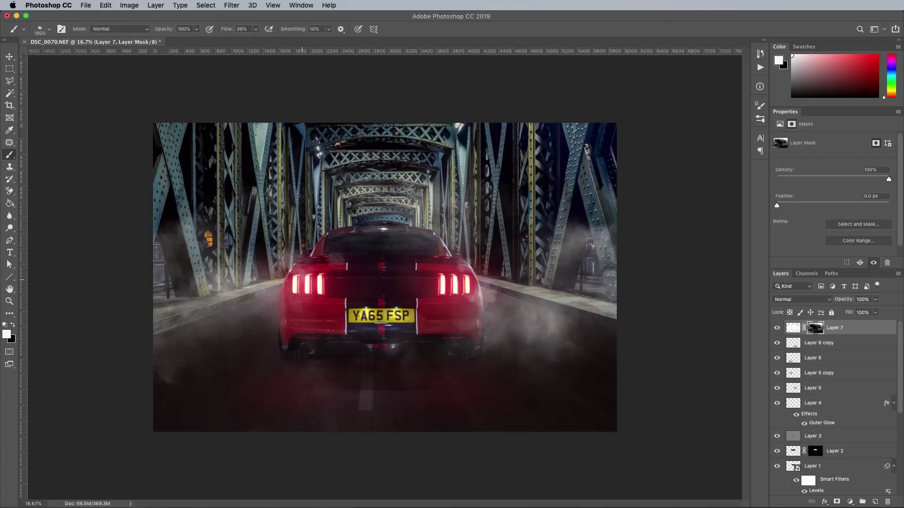
left_click(288, 271)
left_click(496, 280)
key("x")
left_click(328, 298)
left_click(399, 315)
key("super+equal")
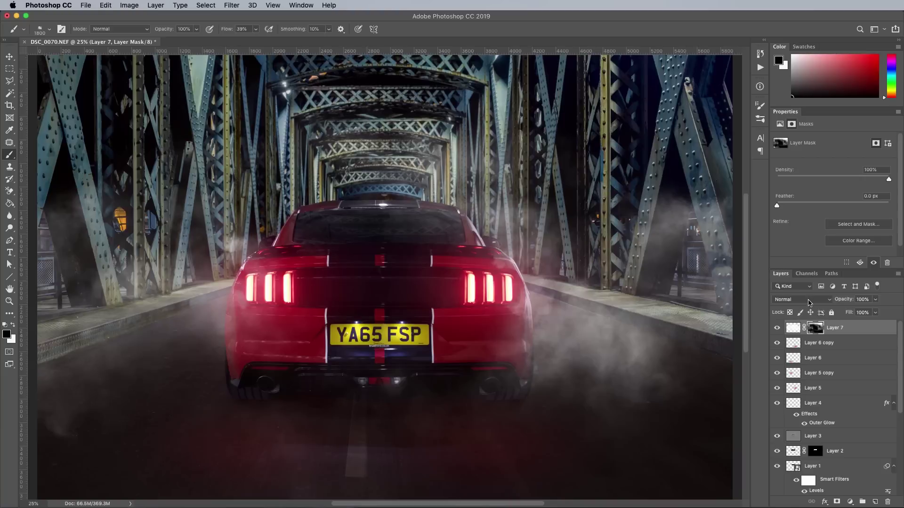
- Change the smoke layer's blending mode and reduce its opacity
left_click(809, 301)
left_click(800, 378)
left_click(875, 300)
left_click_drag(877, 311, 860, 315)
- Scatter faint dust particles on a new layer with a speckled particle brush at 18% flow, and give that layer a mask
left_click(23, 28)
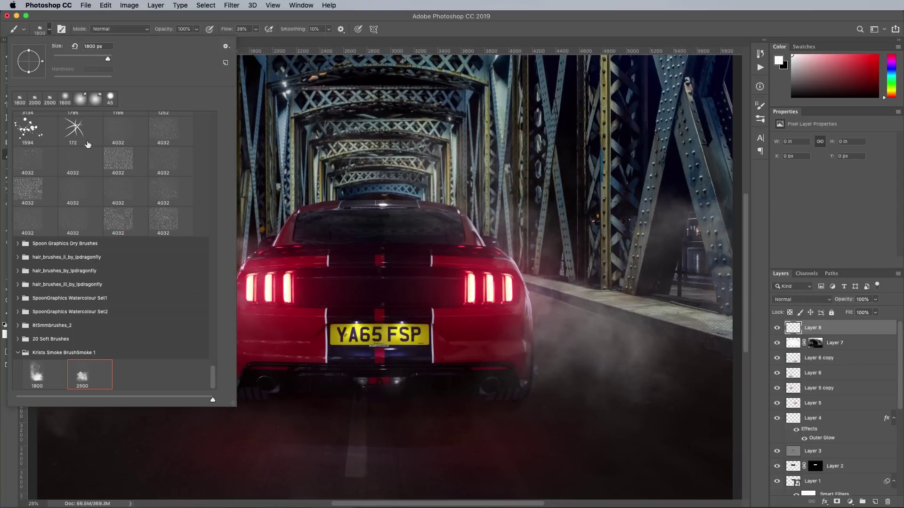
scroll(117, 282, "down", 3)
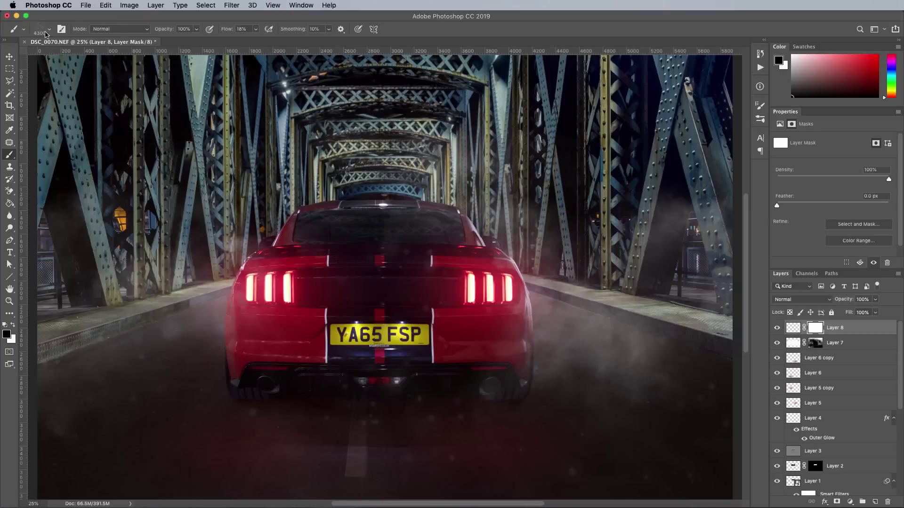
- Choose a round brush, enlarge it and paint the particle layer's mask black over the car to hide the dust there
left_click(46, 32)
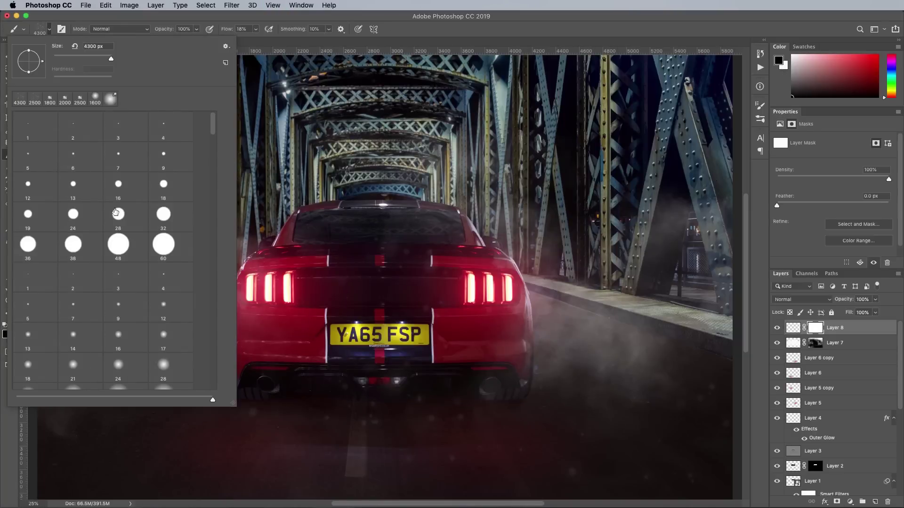
double_click(120, 214)
key("bracketright")
key("bracketright")
key("bracketright")
key("bracketright")
key("bracketright")
key("bracketright")
key("bracketright")
key("bracketright")
key("bracketright")
mouse_move(360, 378)
left_mouse_down()
mouse_move(386, 396)
mouse_move(283, 350)
mouse_move(504, 303)
left_mouse_up()
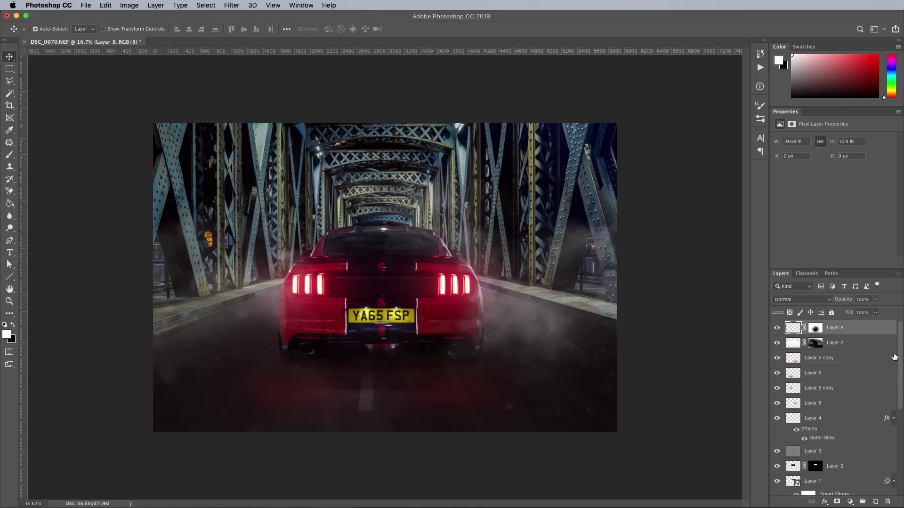
- Select all layers from the dust layer down to the background and convert them into a single smart object
scroll(903, 358, "down", 5)
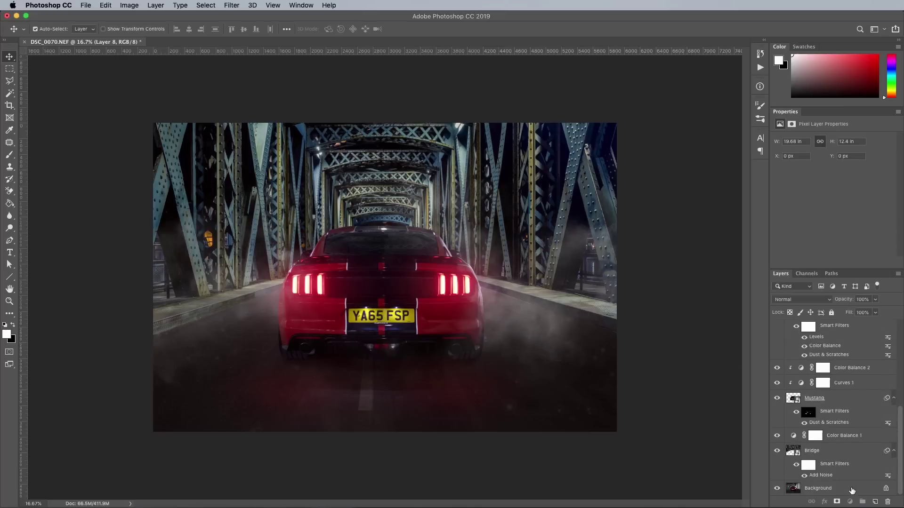
left_click(853, 450, "shift")
right_click(853, 452)
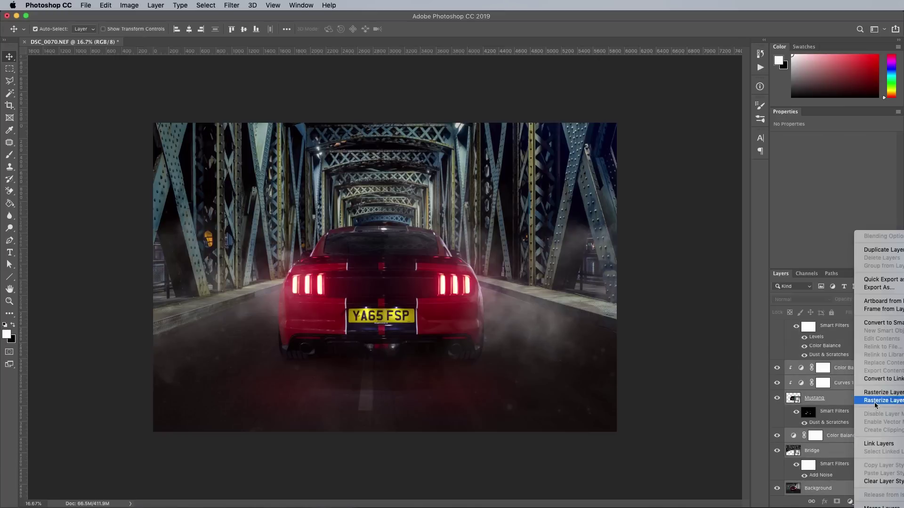
left_click(882, 323)
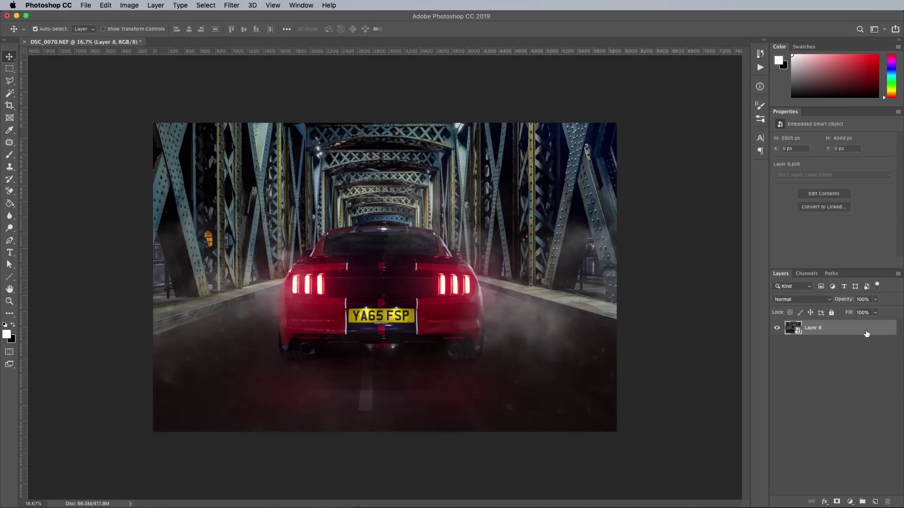
- In a Camera Raw filter, add a graduated filter from the image's top edge to the car roof with exposure -1.25
left_click(232, 5)
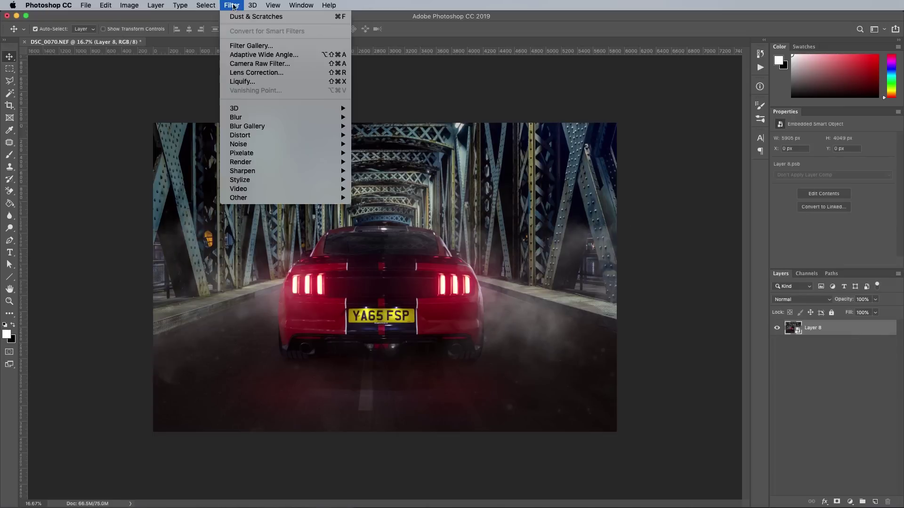
left_click(244, 64)
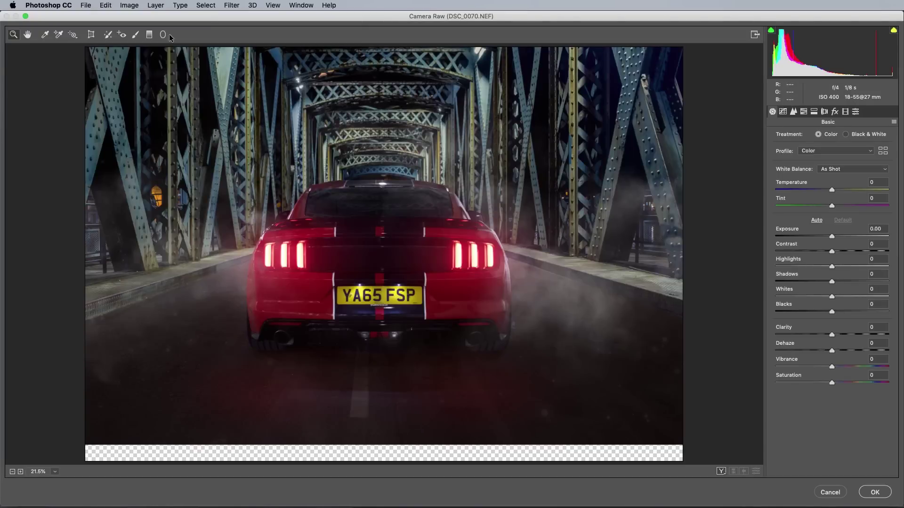
left_click(151, 35)
double_click(800, 184)
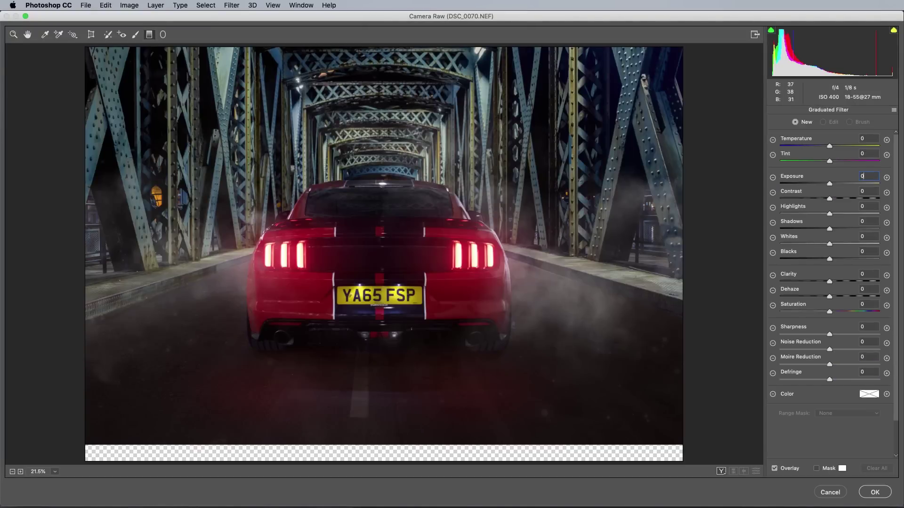
left_click_drag(381, 48, 381, 181)
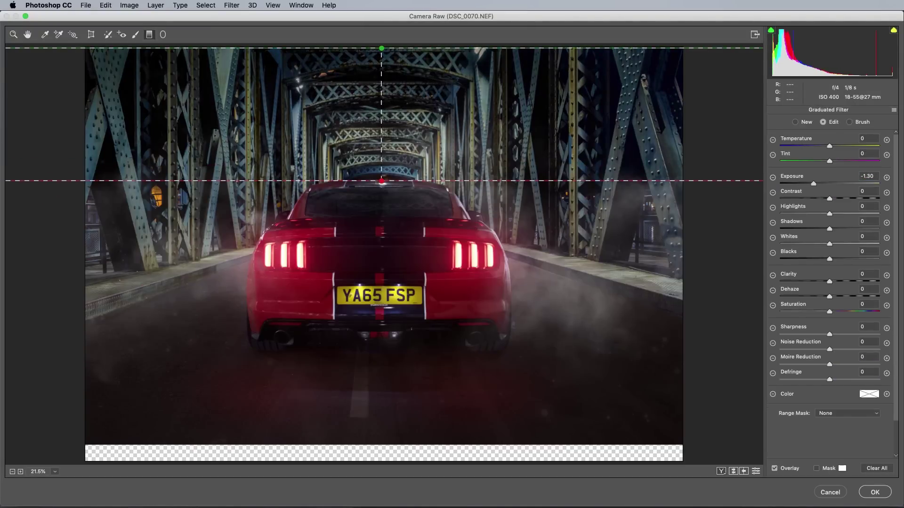
left_click_drag(813, 183, 814, 184)
- Add a second graduated filter from the image's bottom edge up to the bumper, with temperature -4, exposure +1.00, contrast +96 and shadows +7
left_click_drag(376, 462, 376, 350)
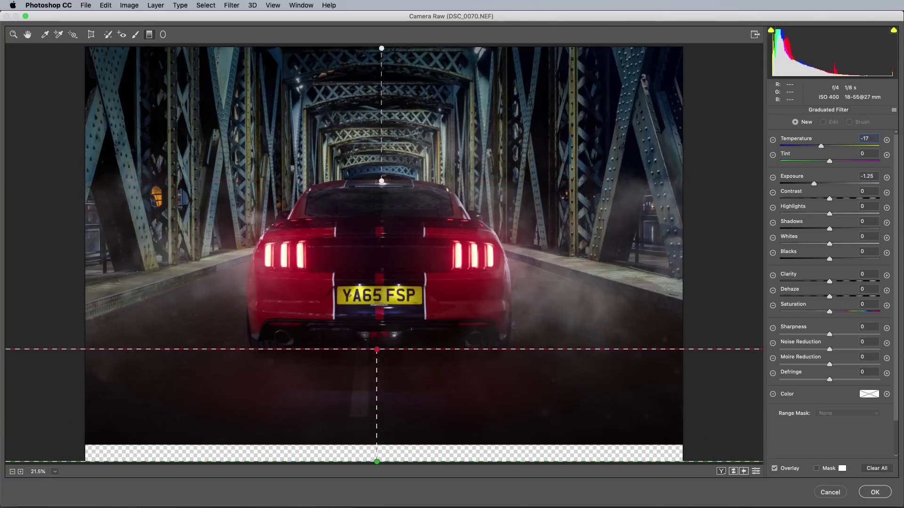
left_click_drag(819, 184, 841, 184)
left_click_drag(829, 199, 877, 199)
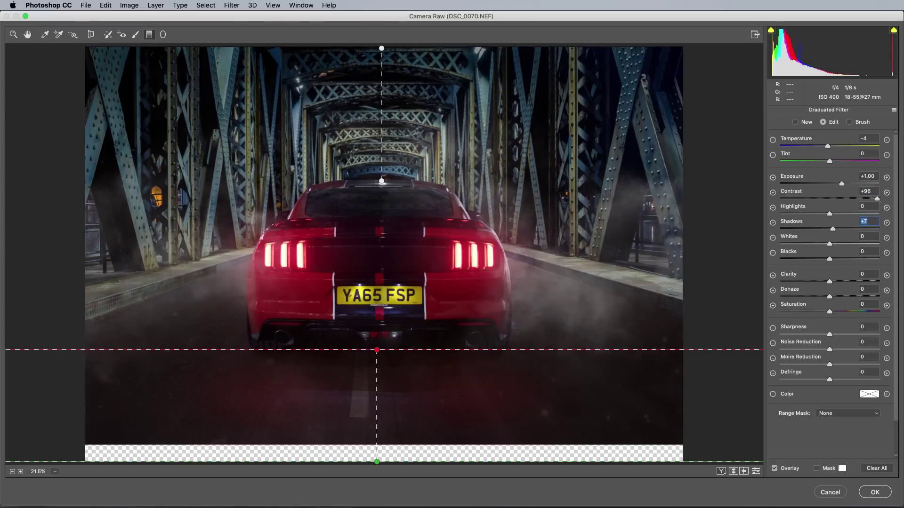
- Set basic temperature -11, exposure +0.25, contrast +16, highlights -13, shadows +4, whites -4, blacks -11, clarity +24, dehaze +11 and vibrance +9
left_click(27, 34)
left_click_drag(832, 190, 822, 189)
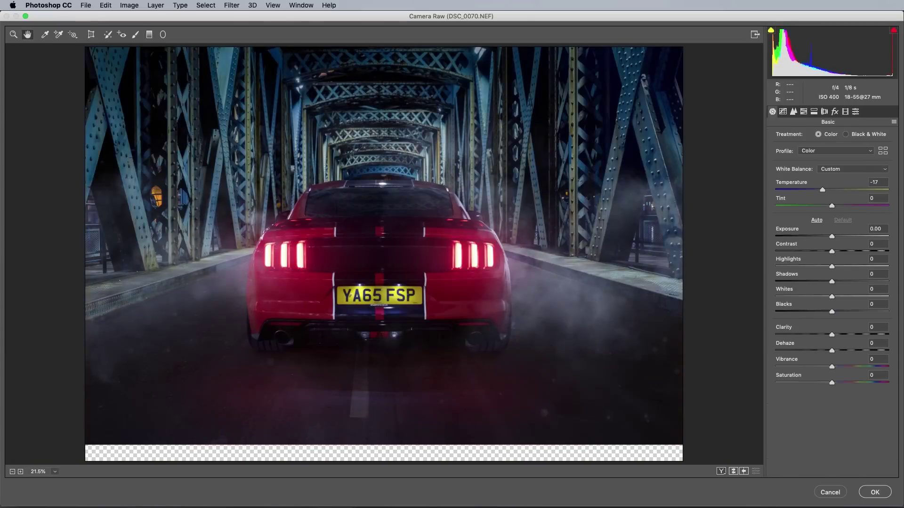
left_click_drag(832, 236, 838, 351)
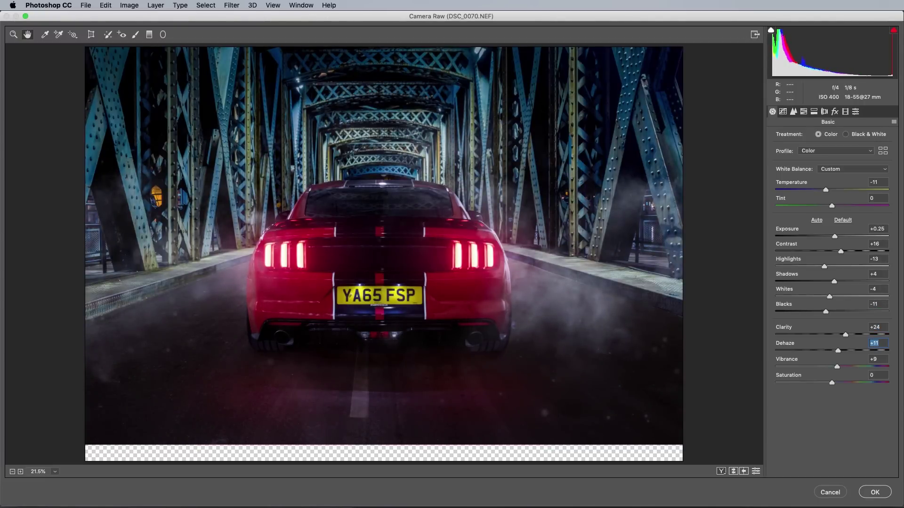
- Shift the HSL hues: reds -5, oranges -9, yellows -17, greens -7 and blues +6
left_click(803, 112)
left_click(776, 134)
left_click_drag(831, 167, 823, 199)
left_click_drag(831, 215, 825, 215)
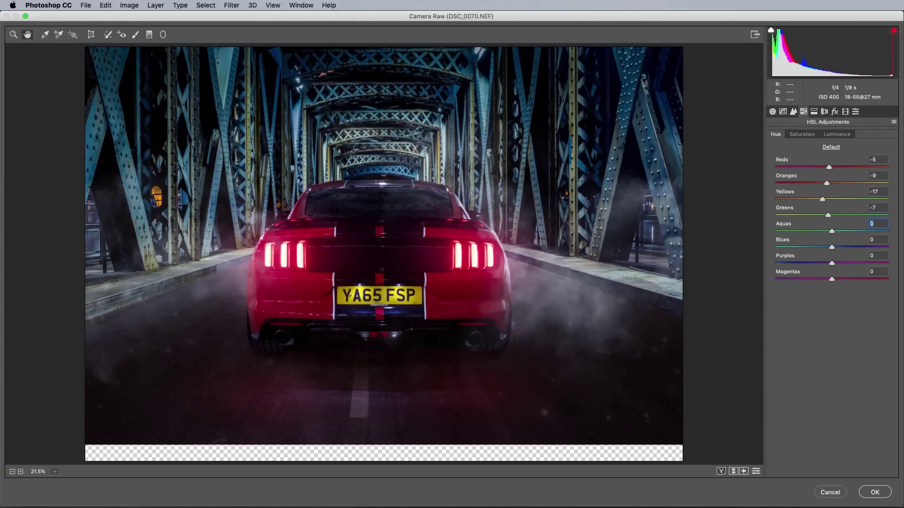
key("Tab")
type("6")
key("Return")
- Adjust the HSL saturation to reds +9, oranges -3 and yellows -12
left_click(801, 134)
left_click_drag(832, 167, 844, 167)
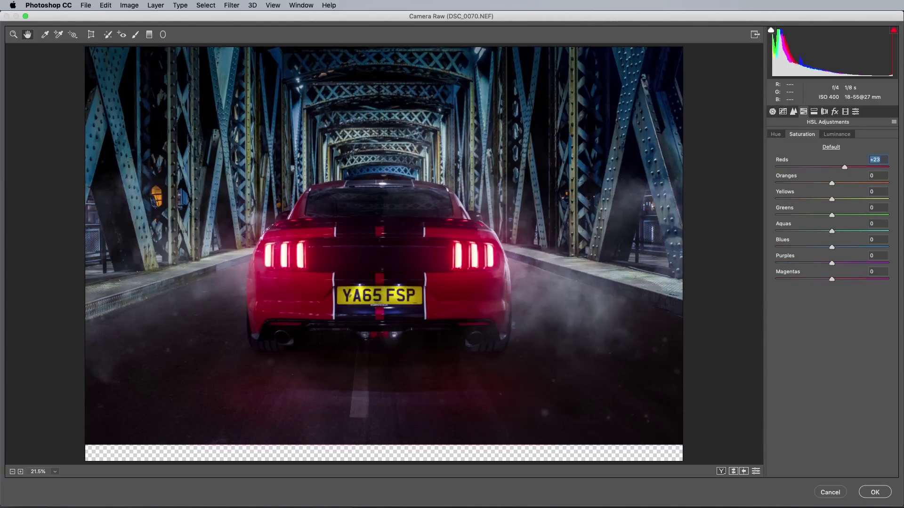
key("shift+Tab")
type("9")
key("Return")
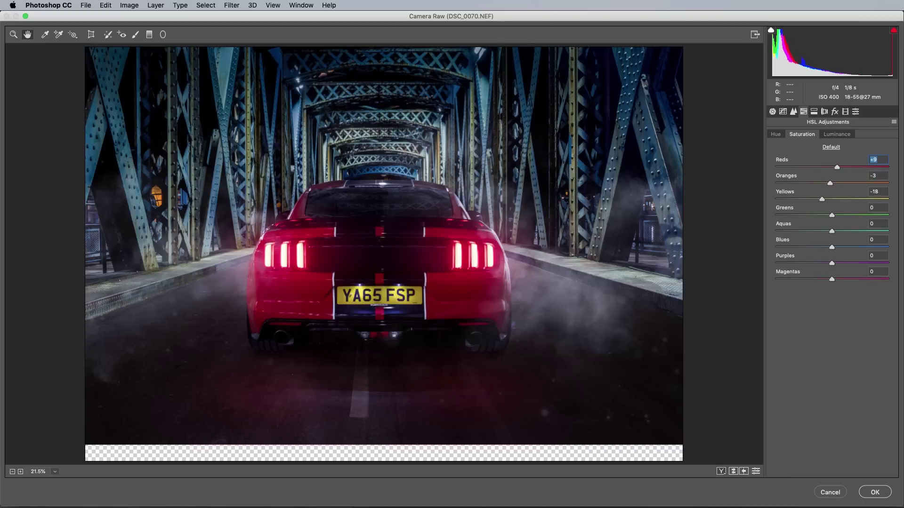
key("Tab")
key("Tab")
type("-12")
key("Return")
- Set HSL luminance to reds +15, oranges +10, yellows -11 and blues -13, then apply the filter and compare the image with and without it
key("super+alt+5")
type("15")
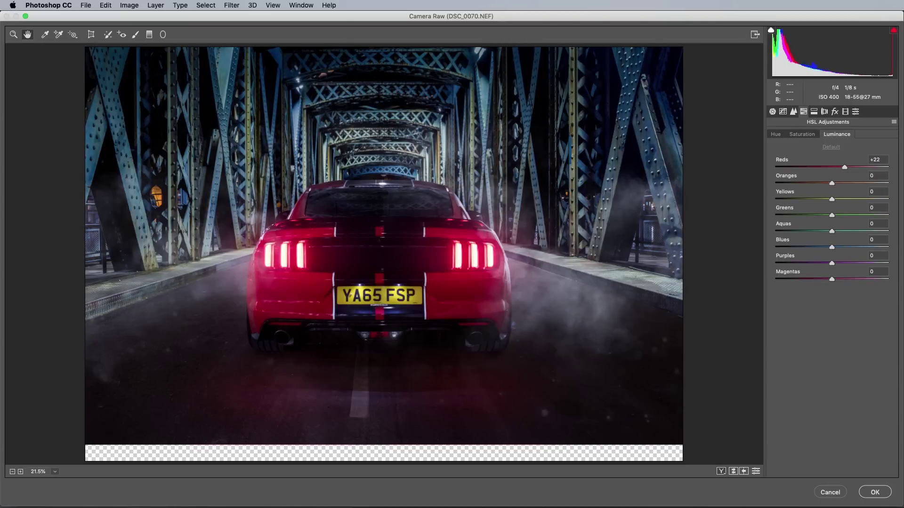
key("Return")
key("Tab")
type("10")
key("Return")
key("Tab")
key("Tab")
key("Tab")
type("-13")
key("Return")
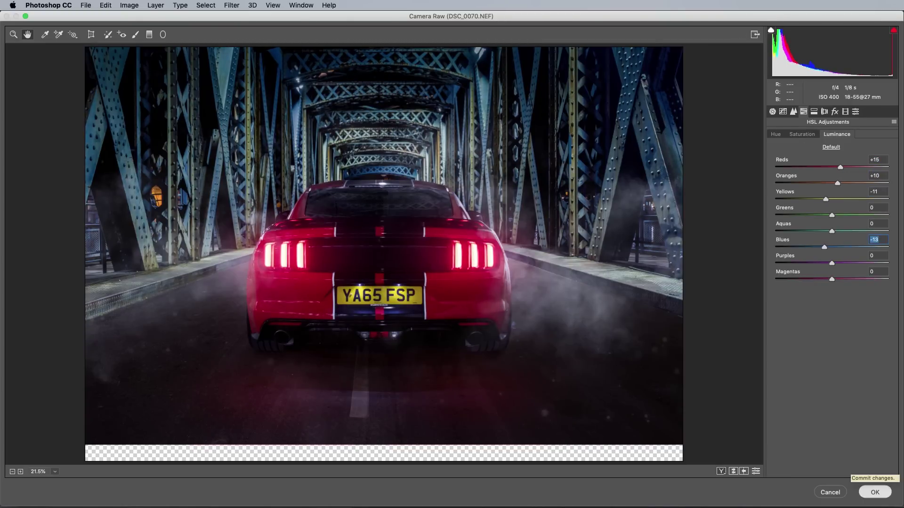
left_click(875, 492)
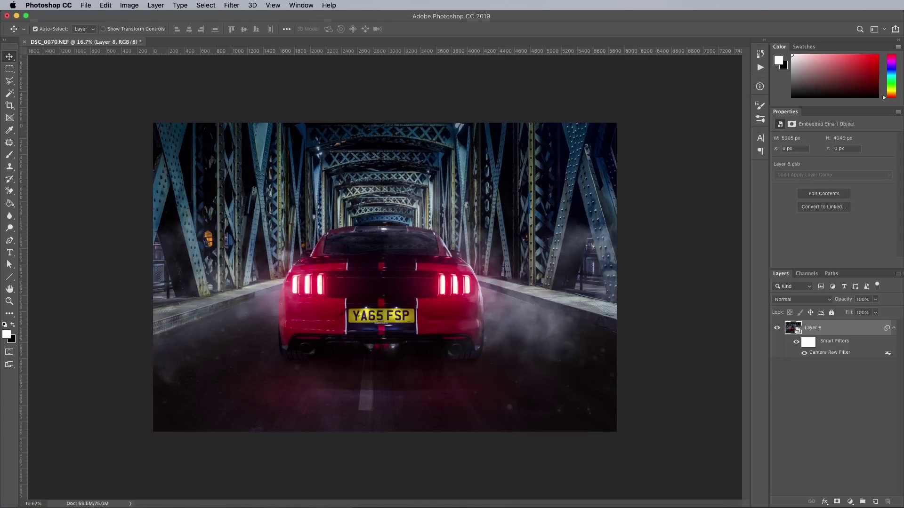
left_click(796, 342)
left_click(796, 342)
- Start another Camera Raw filter and split-tone the highlights with a warm hue of 35
left_click(232, 5)
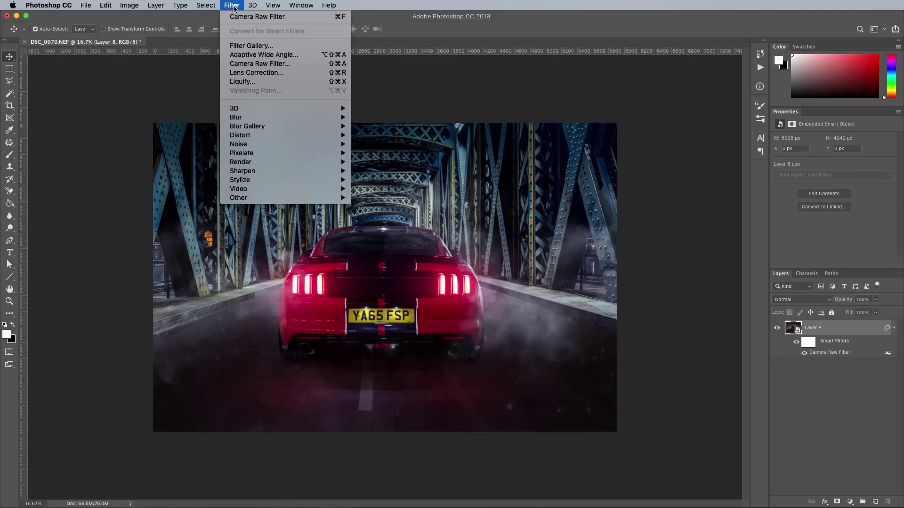
left_click(254, 65)
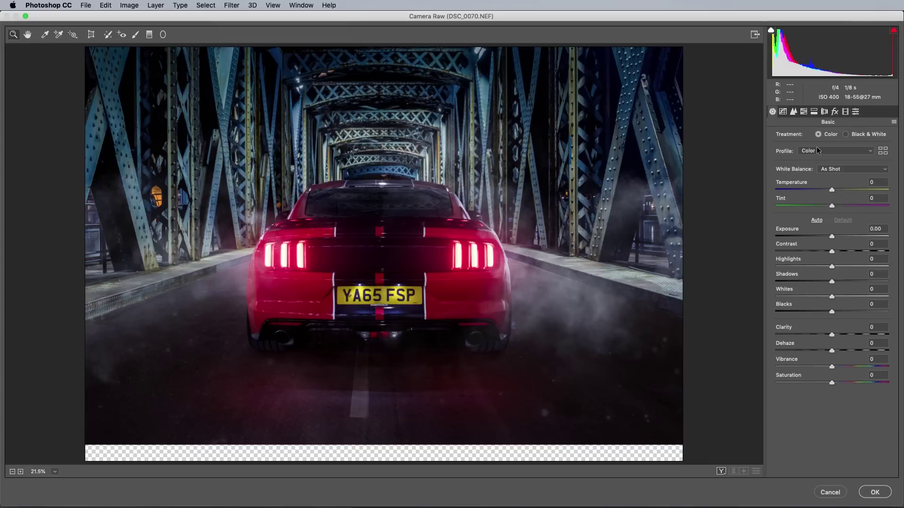
left_click(814, 111)
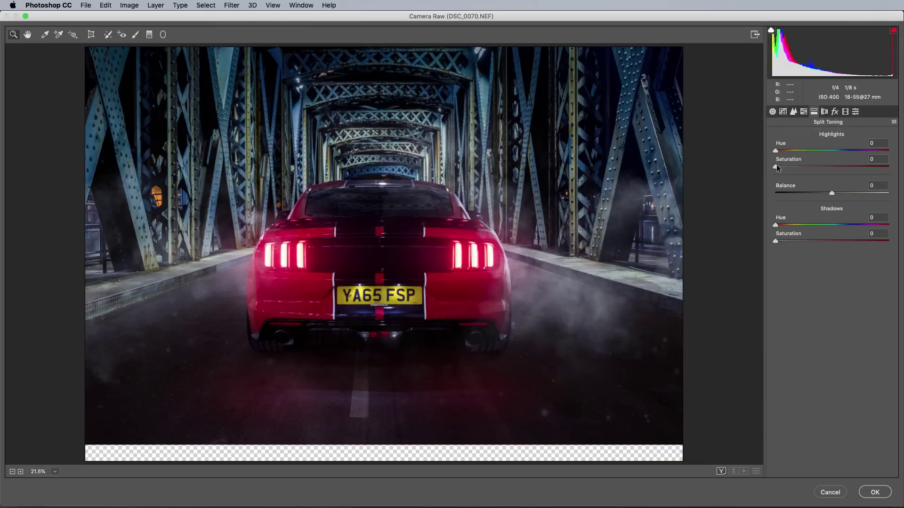
left_click_drag(775, 167, 884, 167)
mouse_move(776, 150)
left_mouse_down()
mouse_move(803, 151)
mouse_move(785, 152)
left_mouse_up()
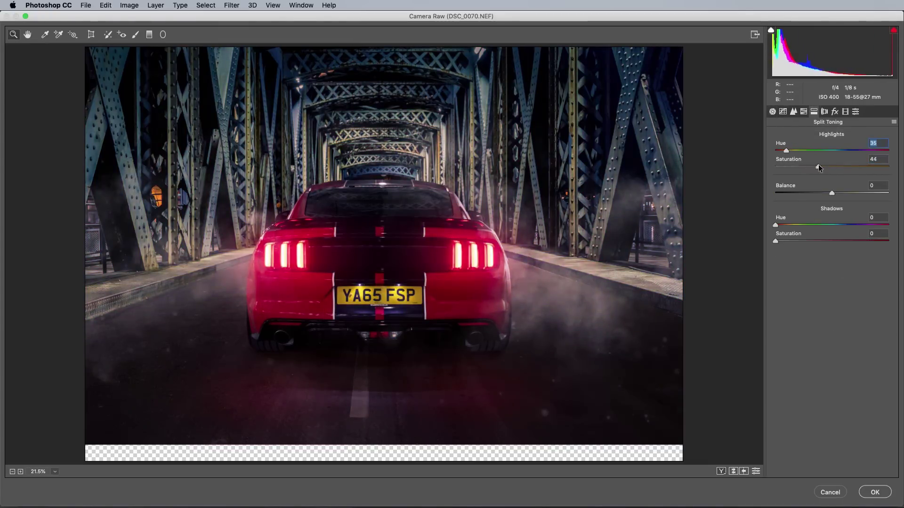
- Tint the split-toning shadows blue, fine-tune the highlight and shadow saturation, and apply the filter
left_click_drag(777, 225, 804, 240)
left_click_drag(827, 167, 820, 167)
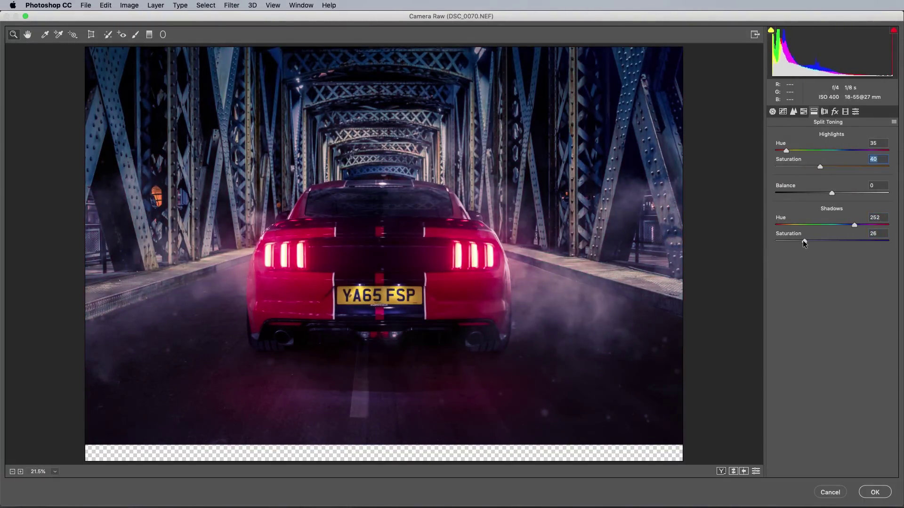
left_click_drag(804, 241, 849, 226)
left_click_drag(821, 166, 845, 166)
left_click_drag(810, 240, 799, 239)
left_click(877, 491)
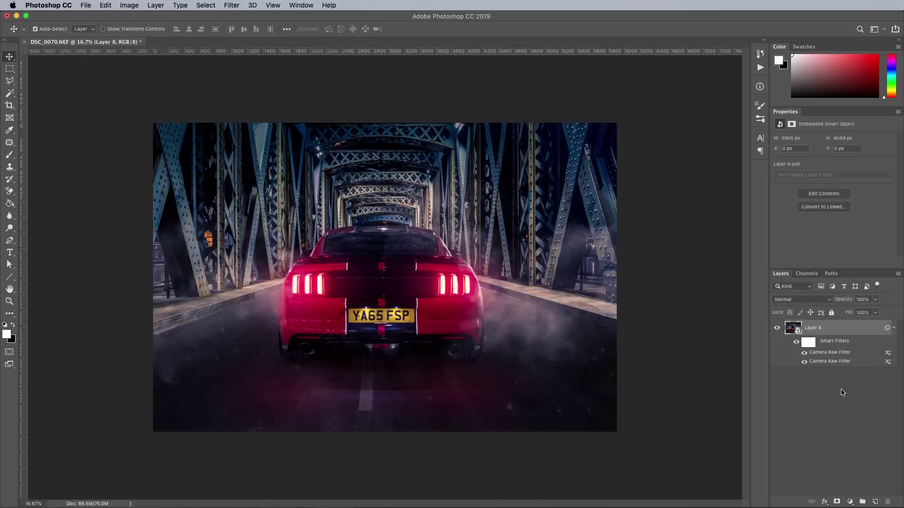
- Toggle the visibility of the newer Camera Raw filter to compare the image with and without the split toning
left_click(804, 353)
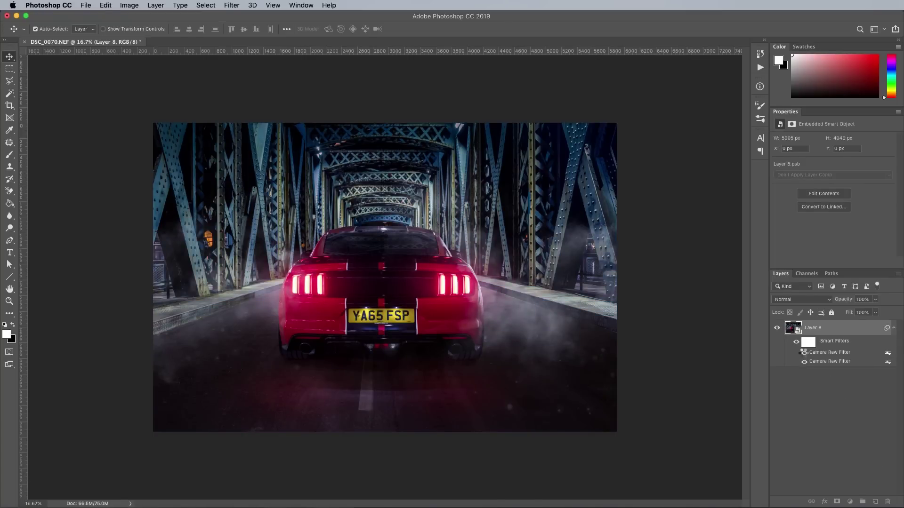